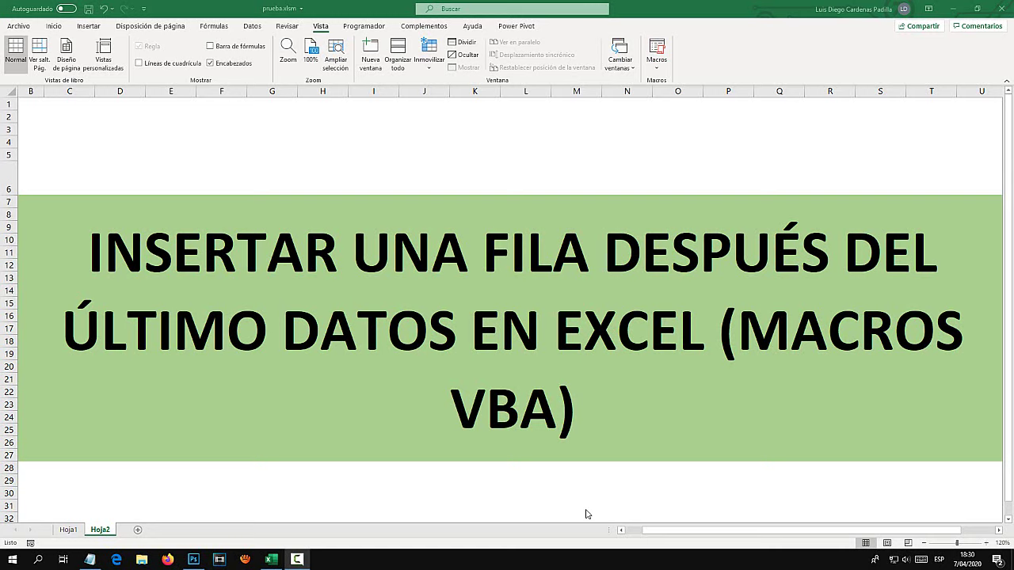
Step: Save the workbook as prueba.xlsm (macro-enabled), replacing the existing Desktop file
click(385, 372)
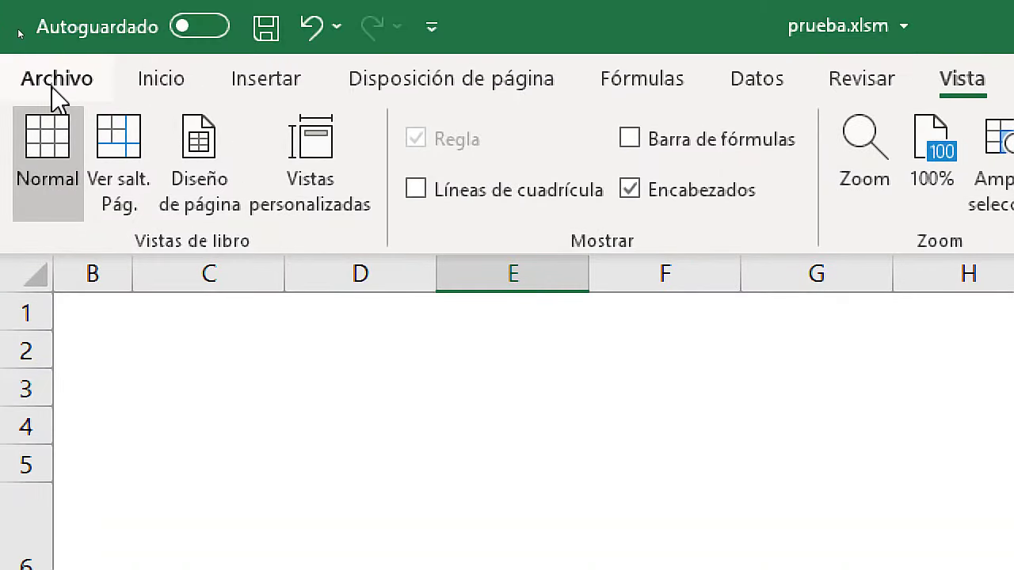
click(18, 27)
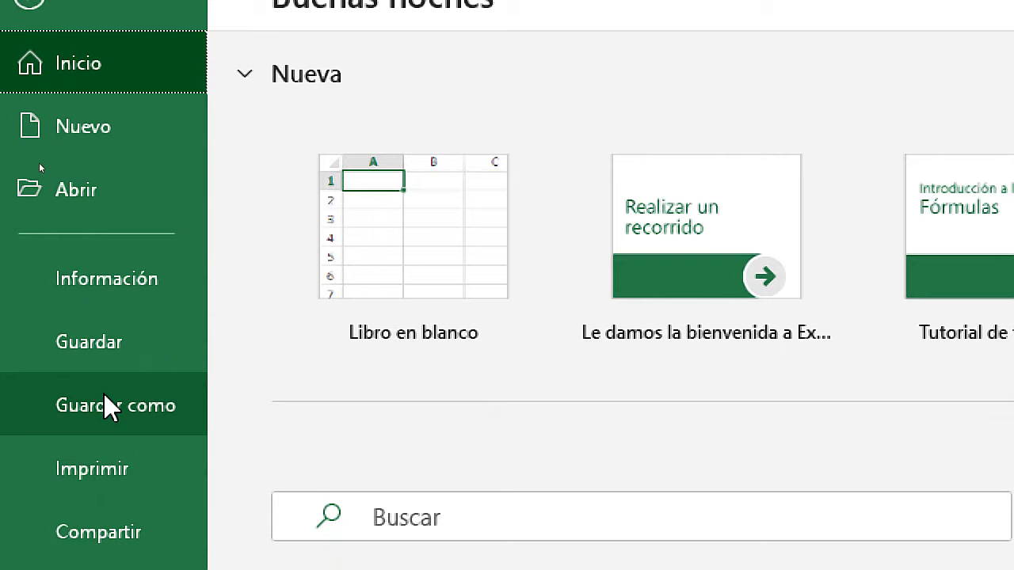
click(106, 398)
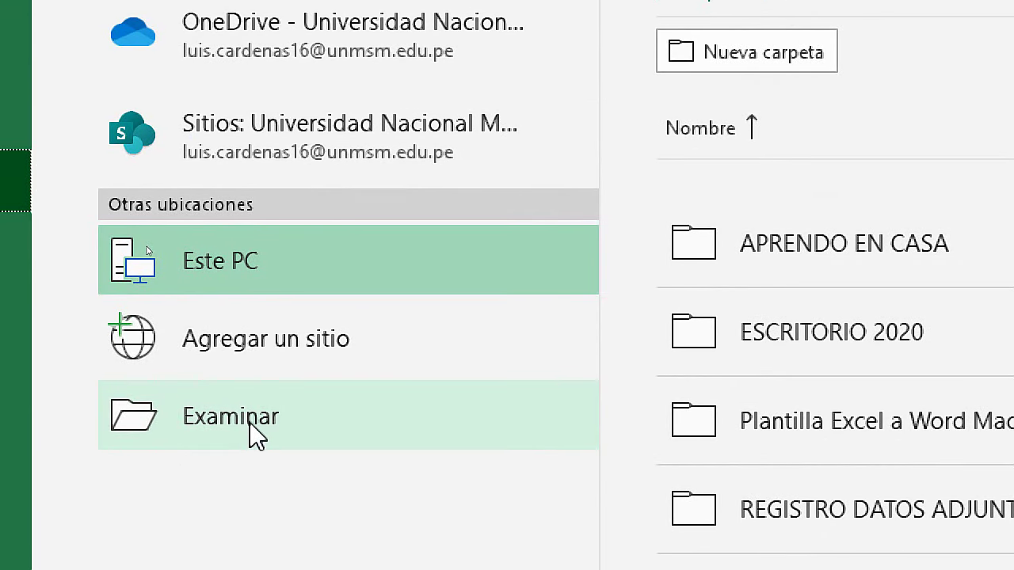
click(256, 432)
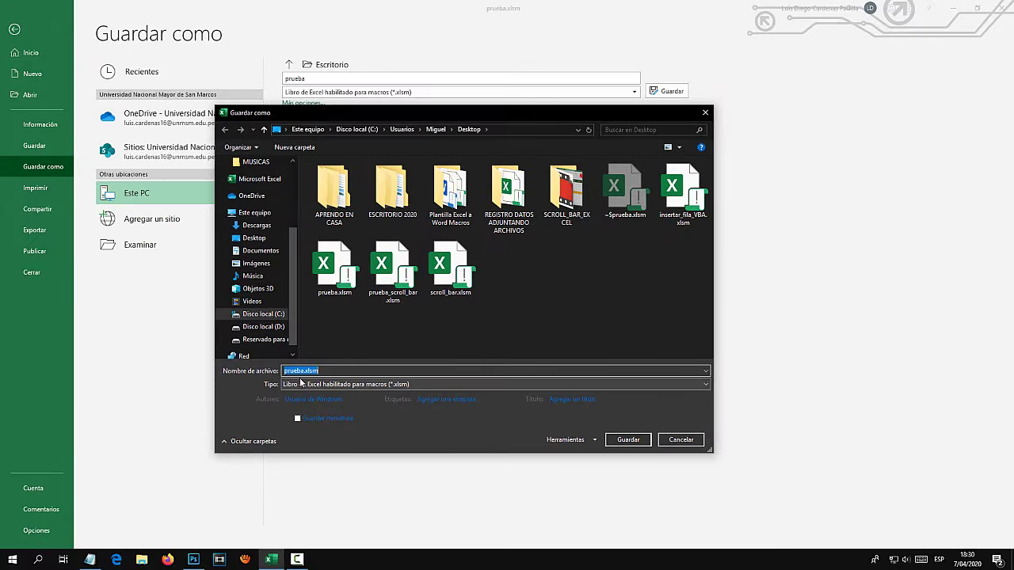
key(super)
key(super)
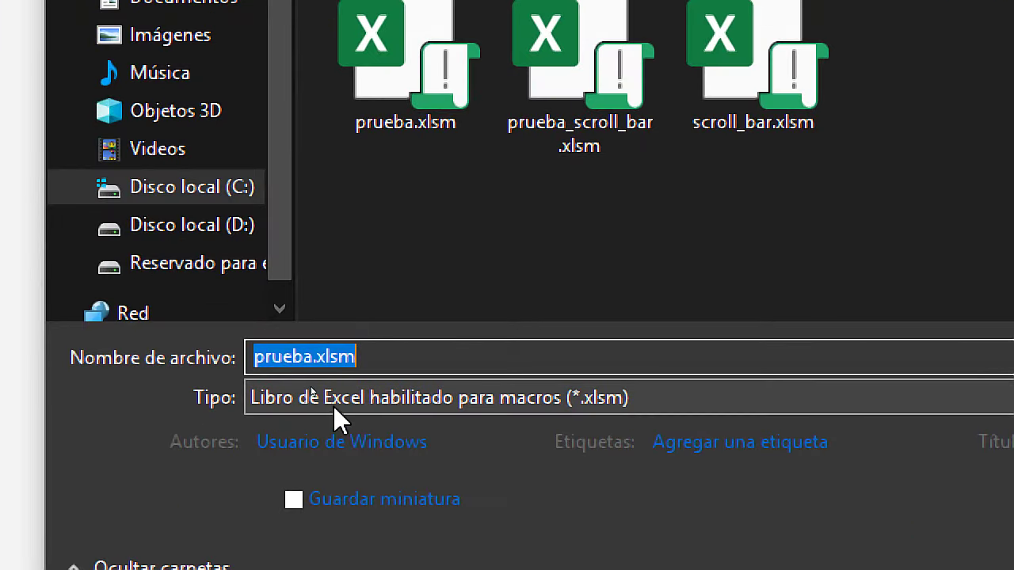
click(311, 386)
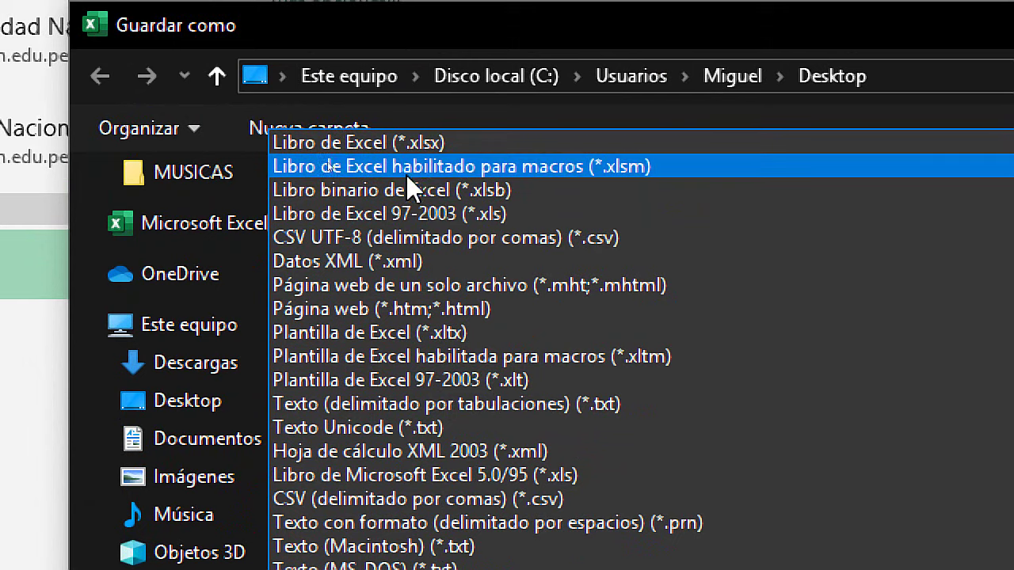
click(427, 163)
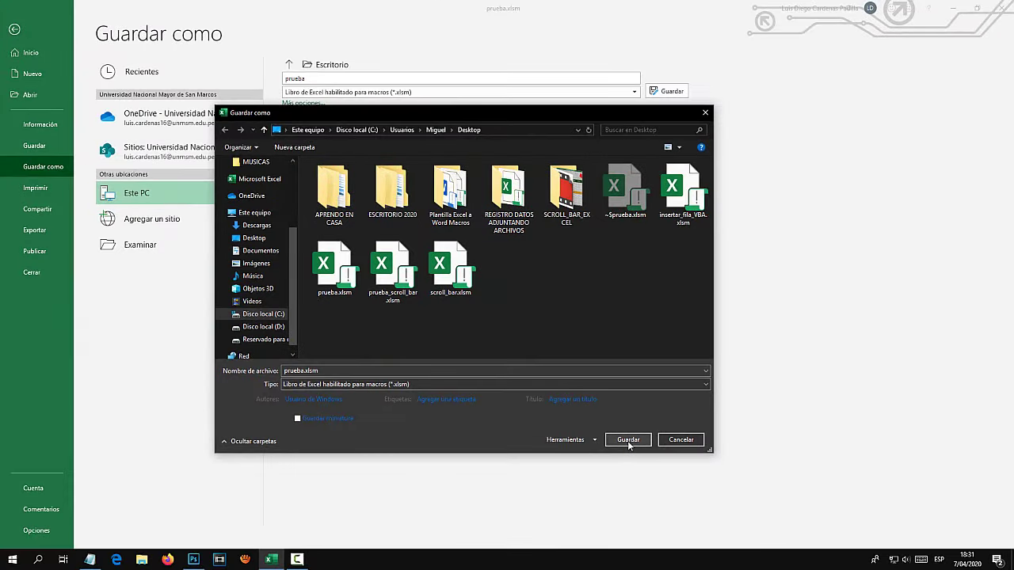
click(628, 442)
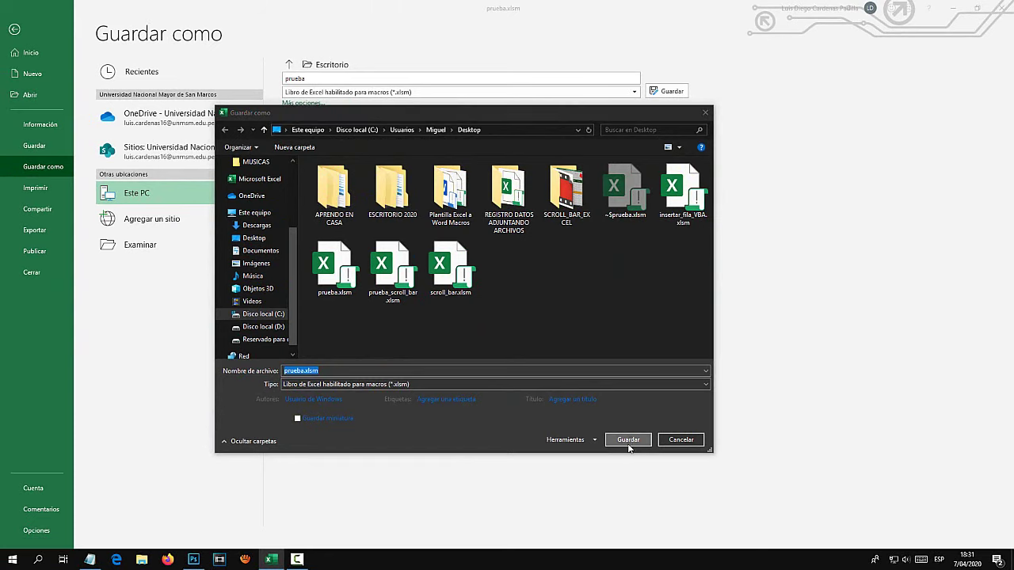
click(532, 283)
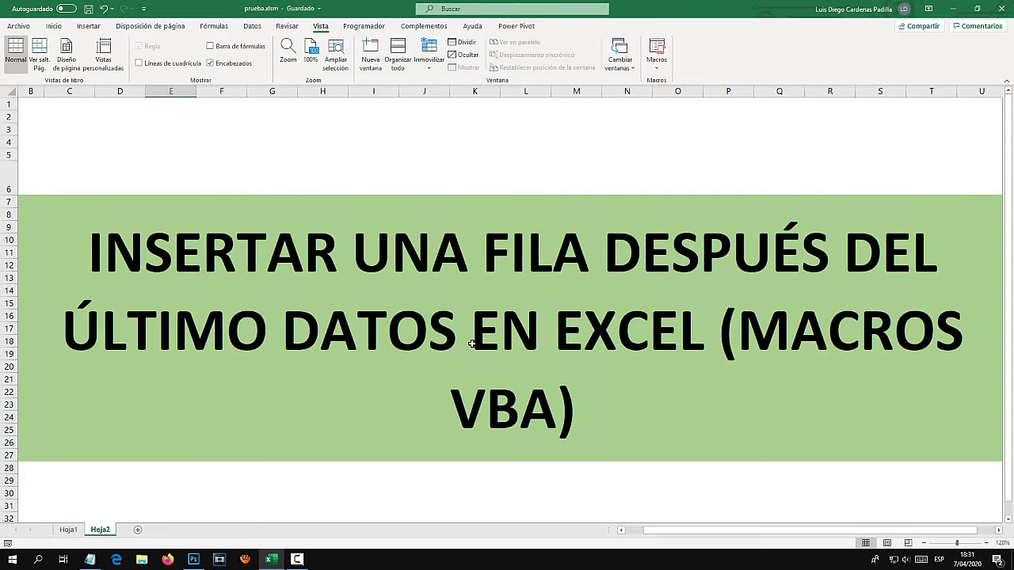
Step: Add a new blank sheet and zoom its view in
click(138, 529)
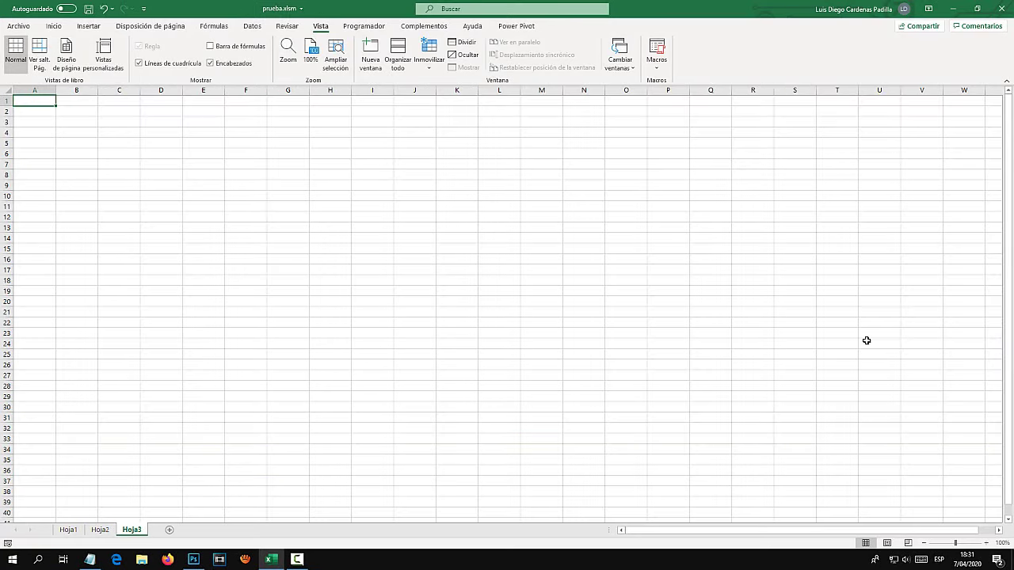
click(985, 542)
click(985, 543)
click(985, 542)
triple_click(985, 542)
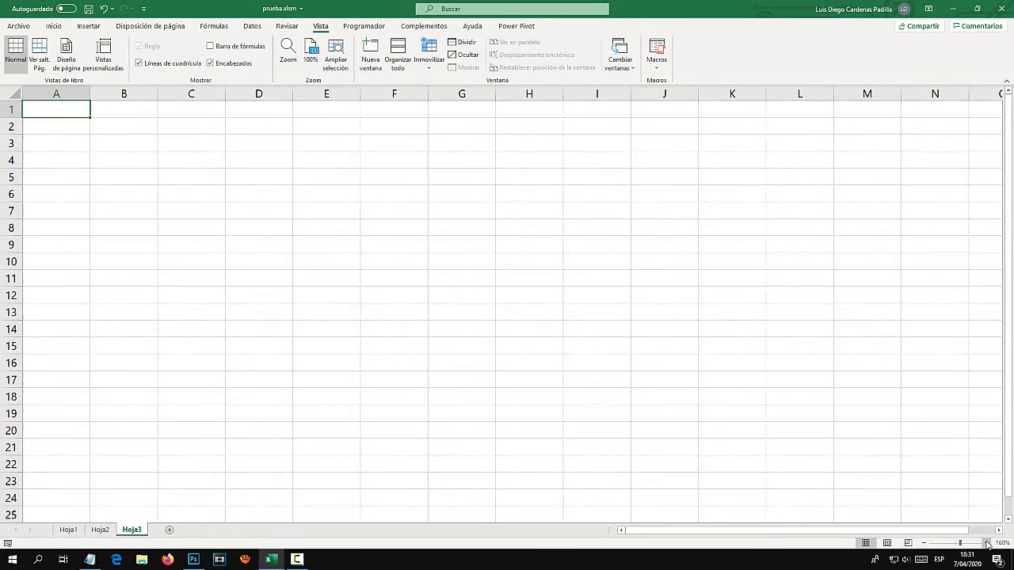
triple_click(985, 542)
double_click(986, 543)
triple_click(987, 543)
triple_click(987, 542)
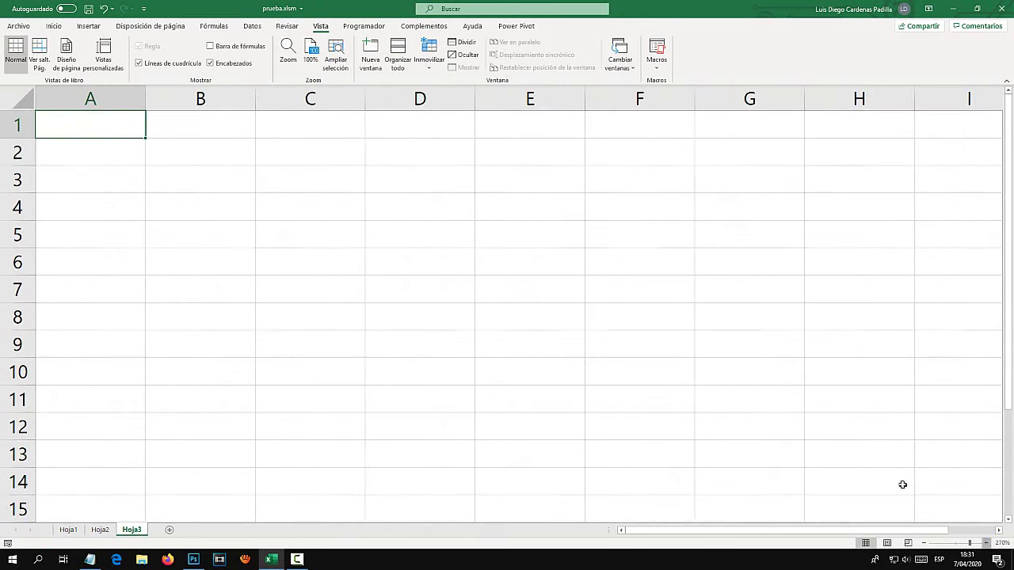
Step: Type the headers Nombre, Apellido and Edad into B3:D3
click(227, 191)
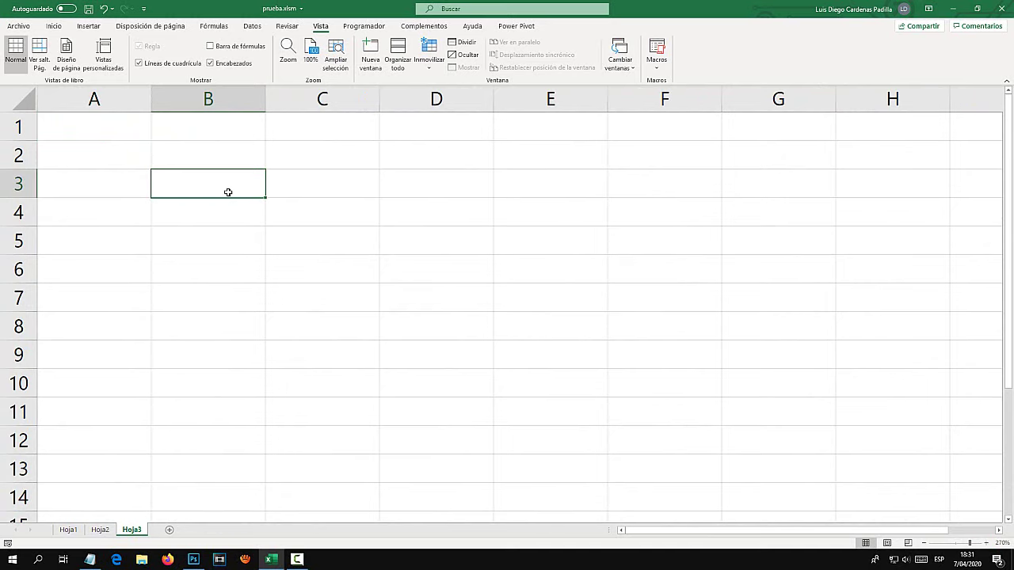
text(Nombre)
key(Tab)
text(Apellid)
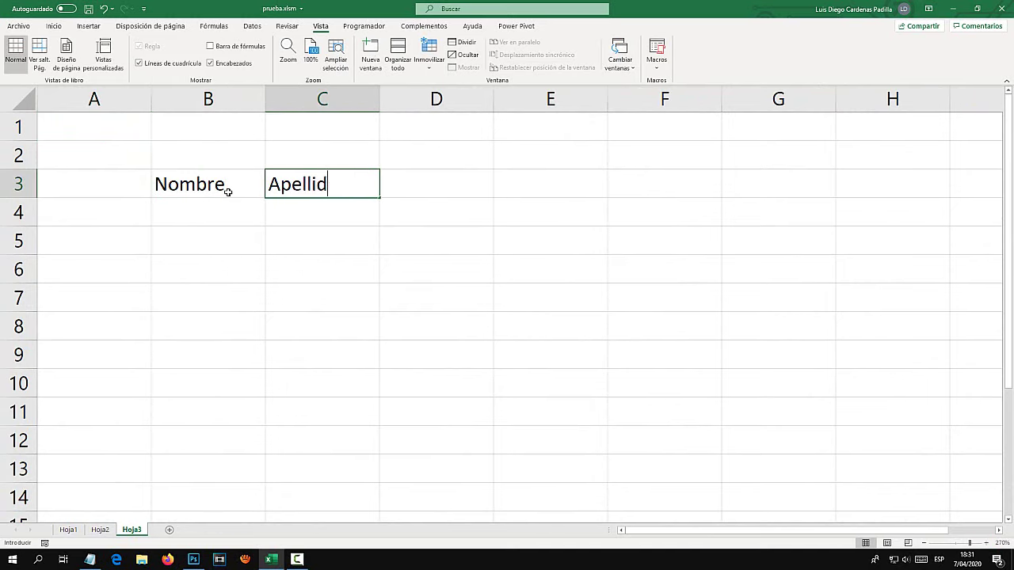
text(o)
key(Tab)
text(Edad)
key(Return)
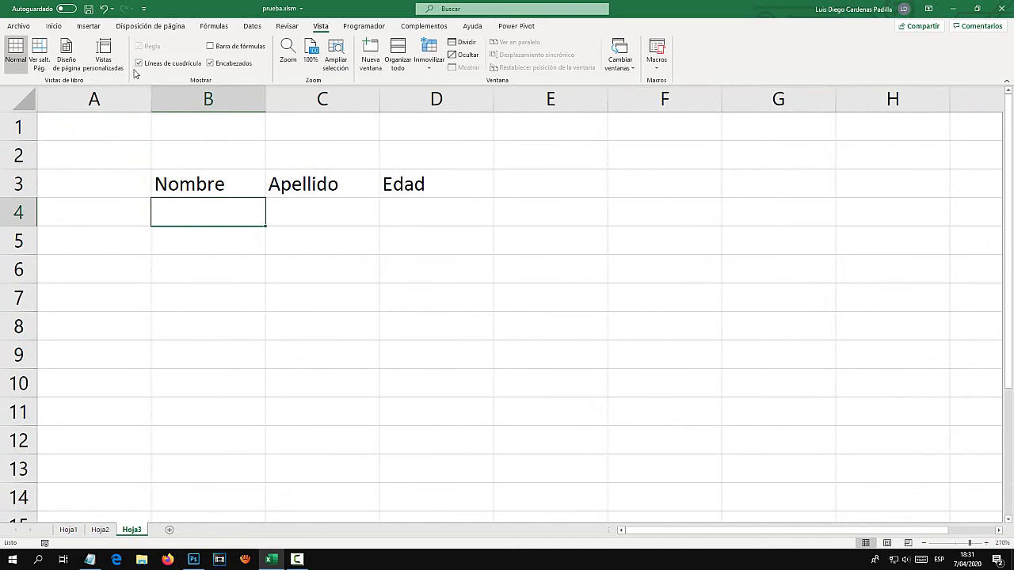
Step: Draw a rounded-rectangle button shape across C1:D2
click(86, 26)
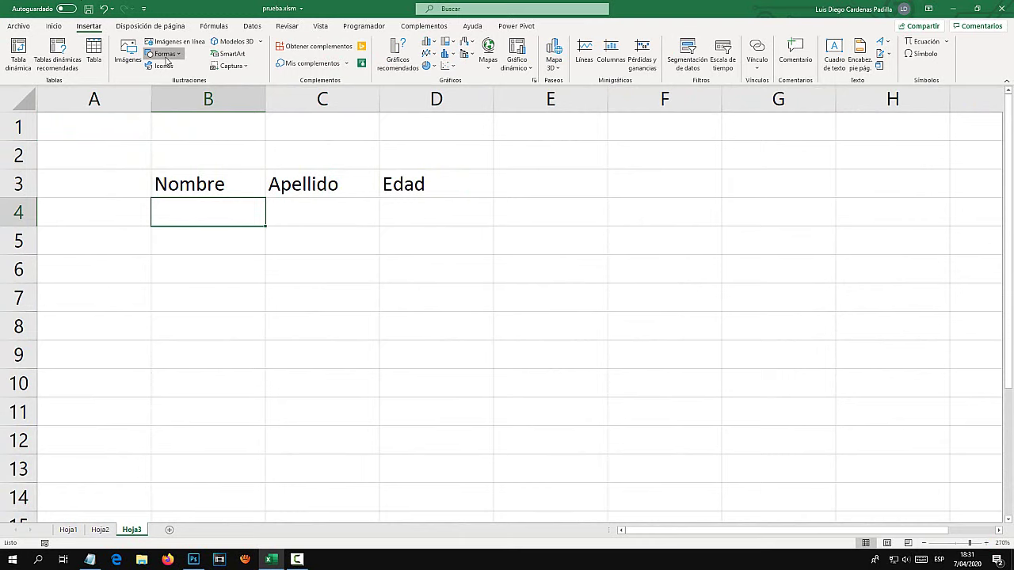
click(167, 55)
click(204, 83)
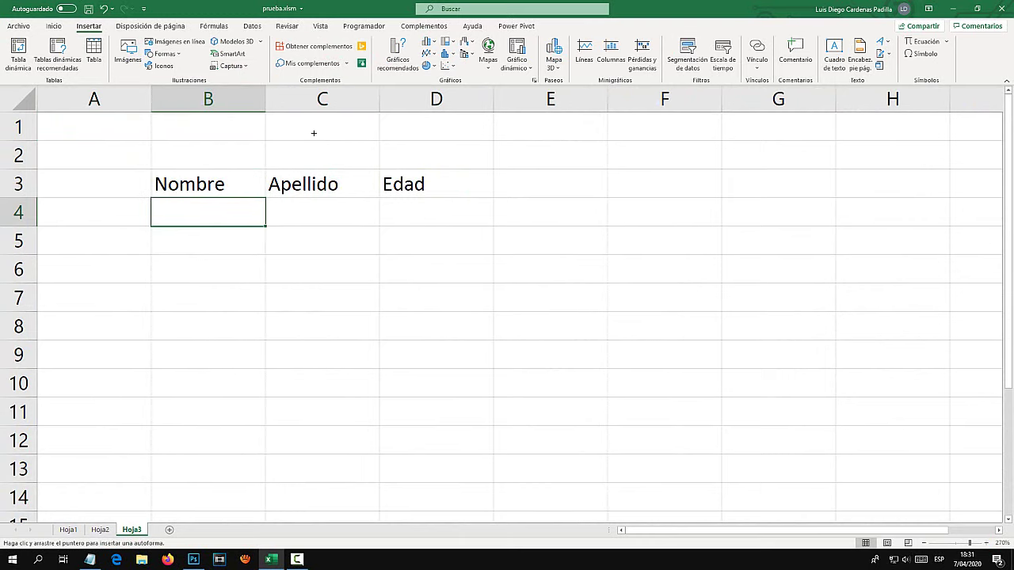
drag(309, 130, 445, 161)
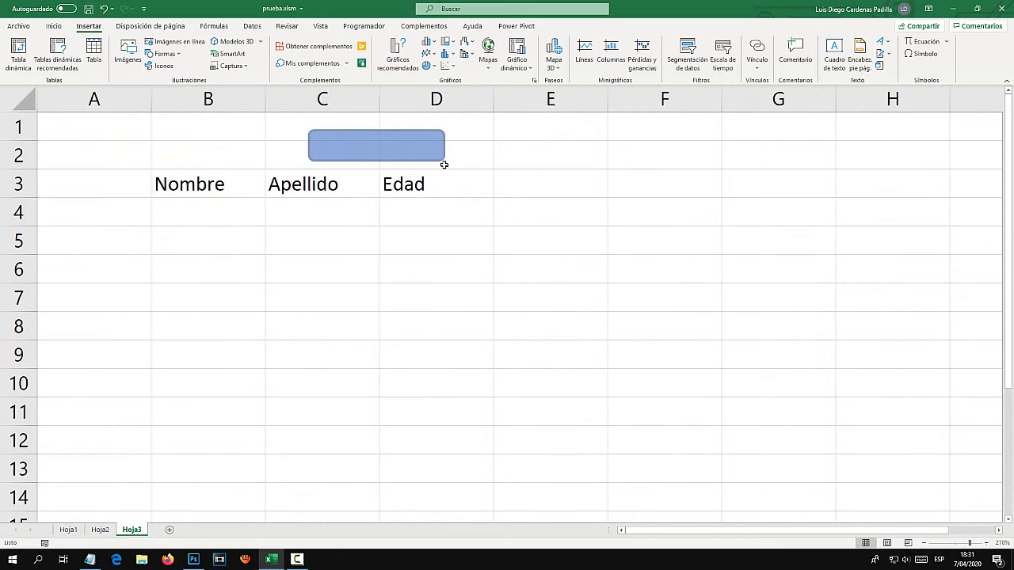
Step: Give B3:D5 all borders, and make headers B3:D3 bold with green fill
drag(222, 182, 417, 234)
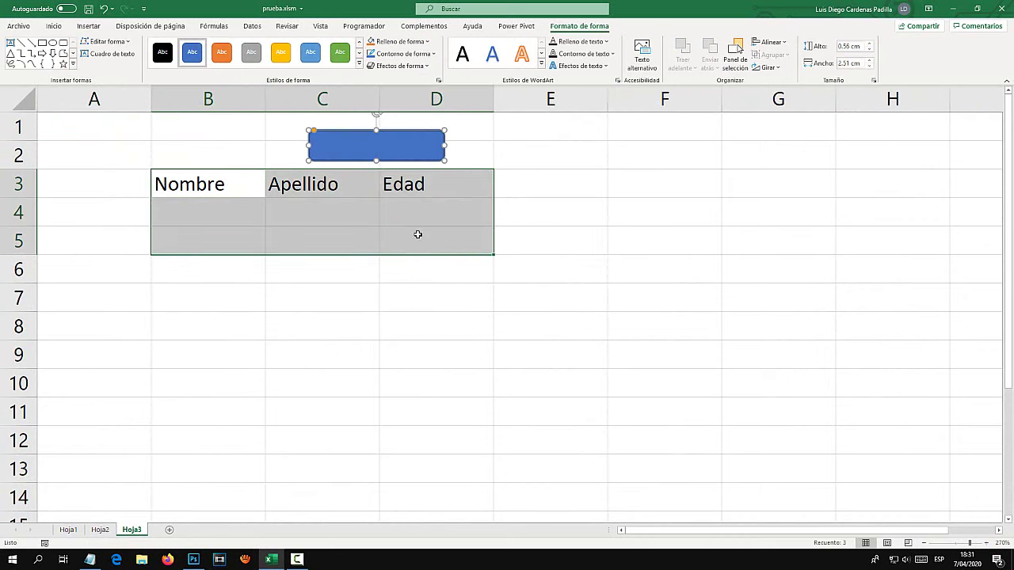
click(145, 63)
click(183, 212)
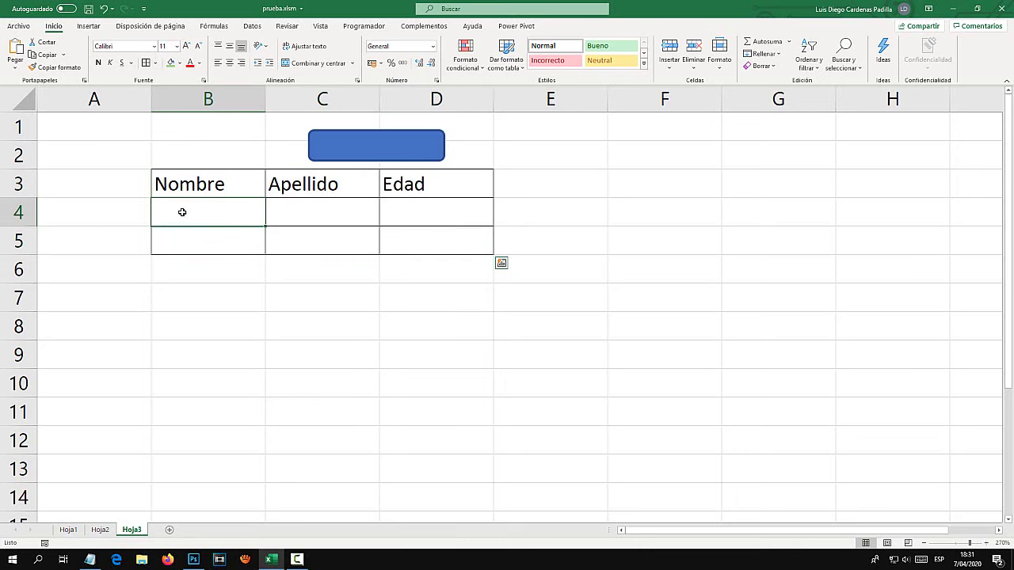
drag(36, 198, 36, 213)
drag(197, 201, 404, 202)
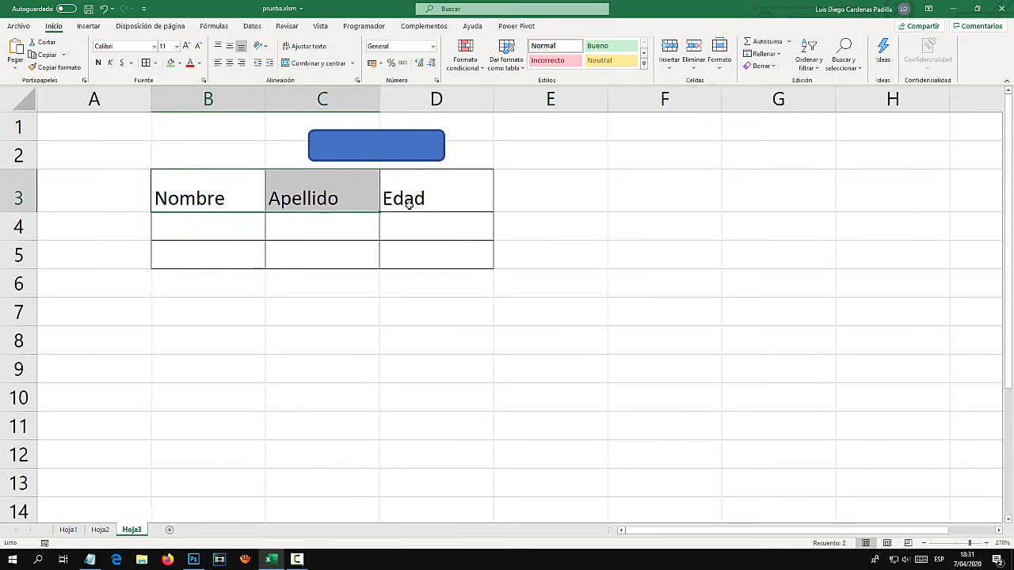
click(98, 62)
click(170, 63)
click(225, 222)
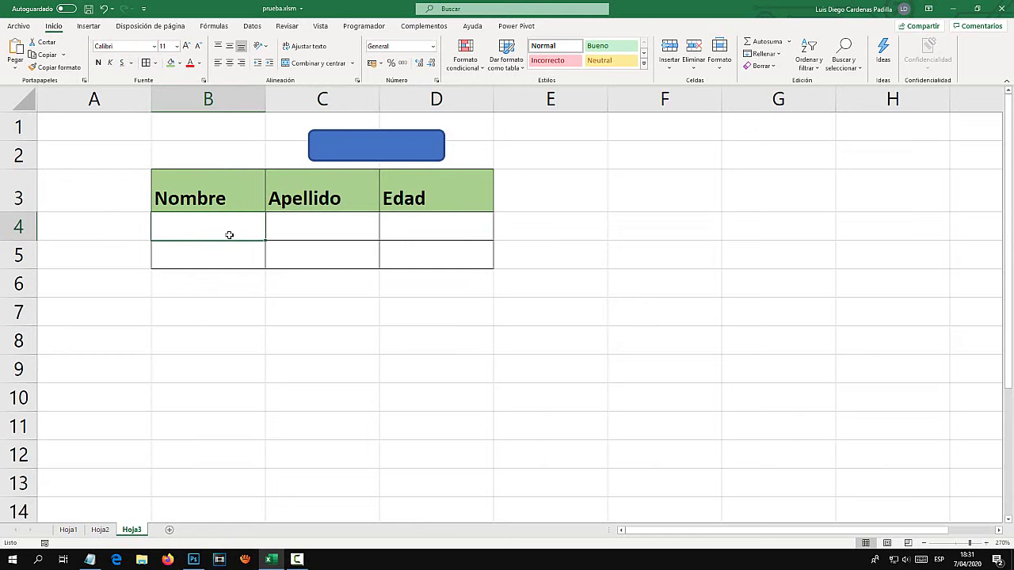
Step: Enter two sample people's first names, surnames and age 40 in B4:D5
text(Miguel)
key(Return)
text(Juan)
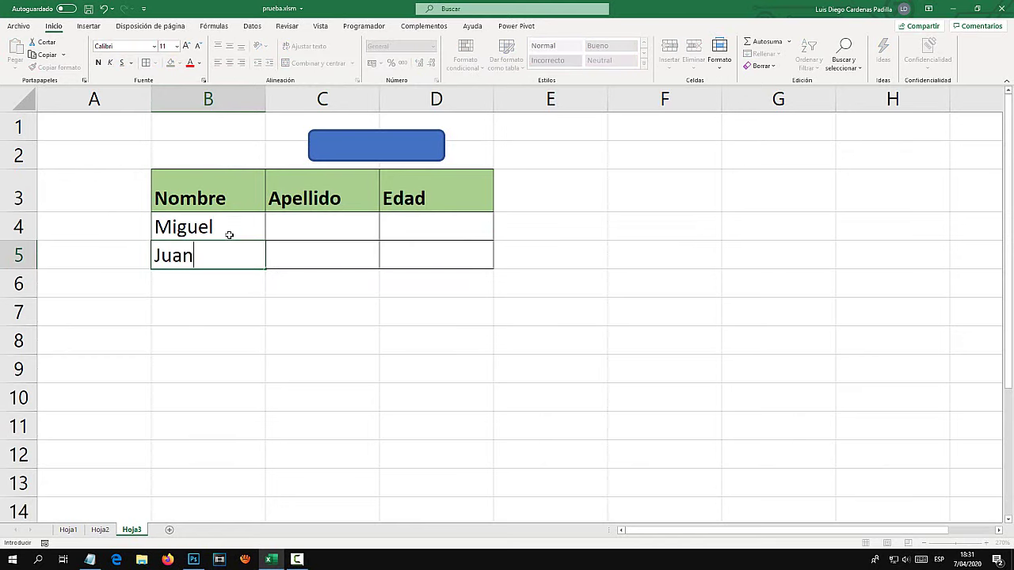
key(Tab)
text(Iberico)
key(Up)
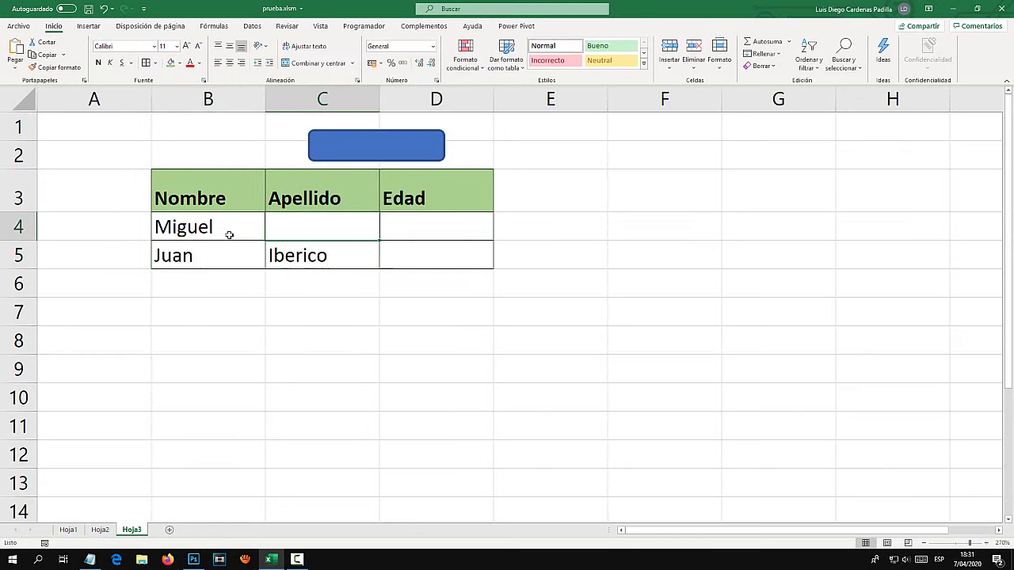
text(Sanchez)
key(Tab)
text(40)
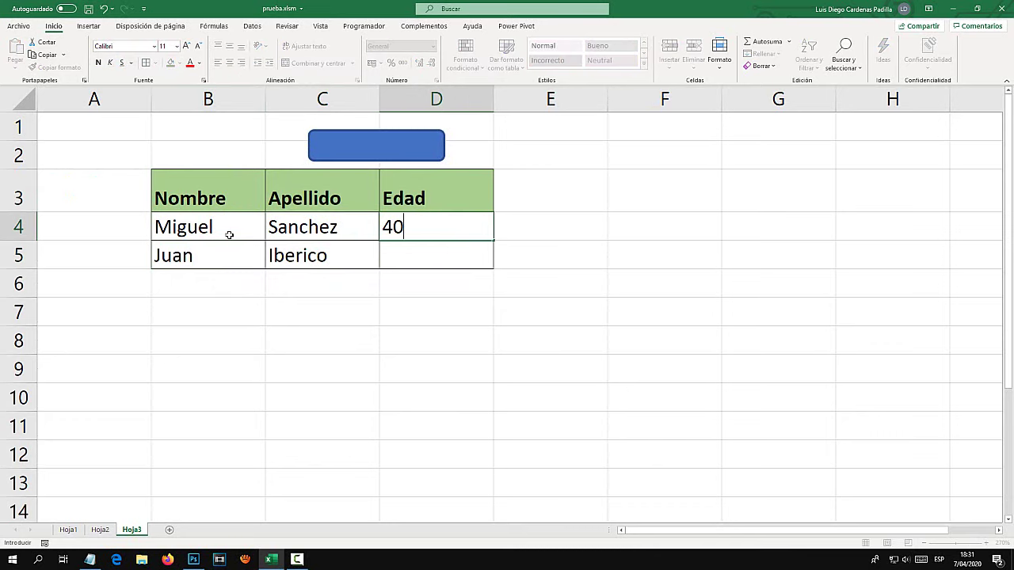
key(Return)
text(40)
key(Return)
click(207, 318)
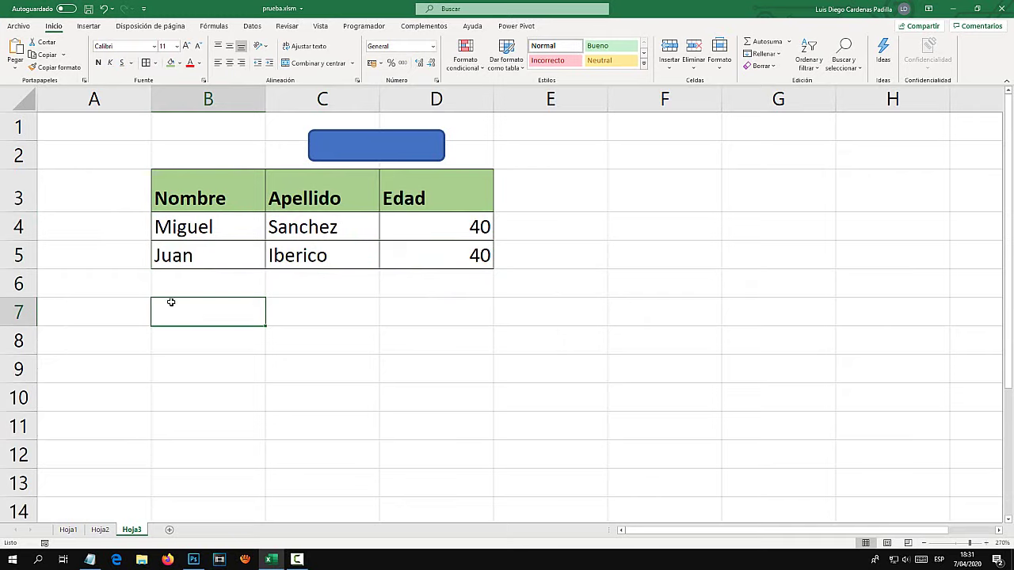
Step: Test inserting a blank row above row 4, then undo it
click(19, 227)
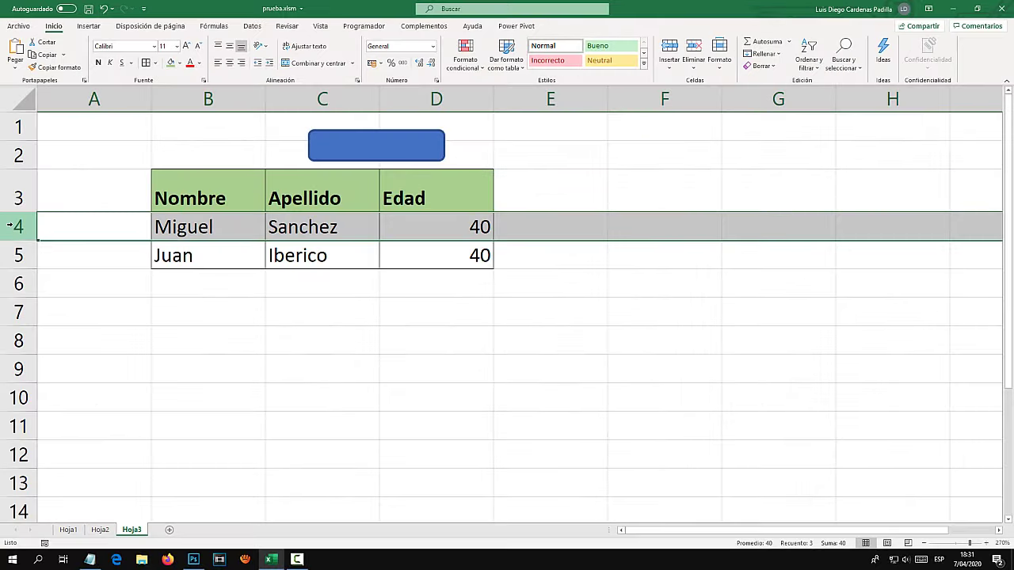
right_click(17, 227)
click(46, 312)
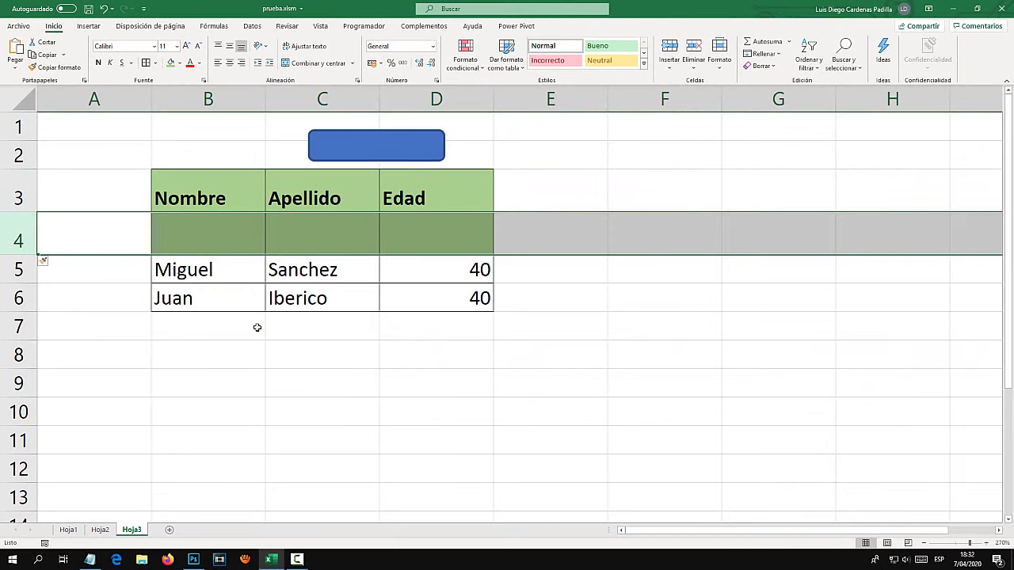
key(ctrl+z)
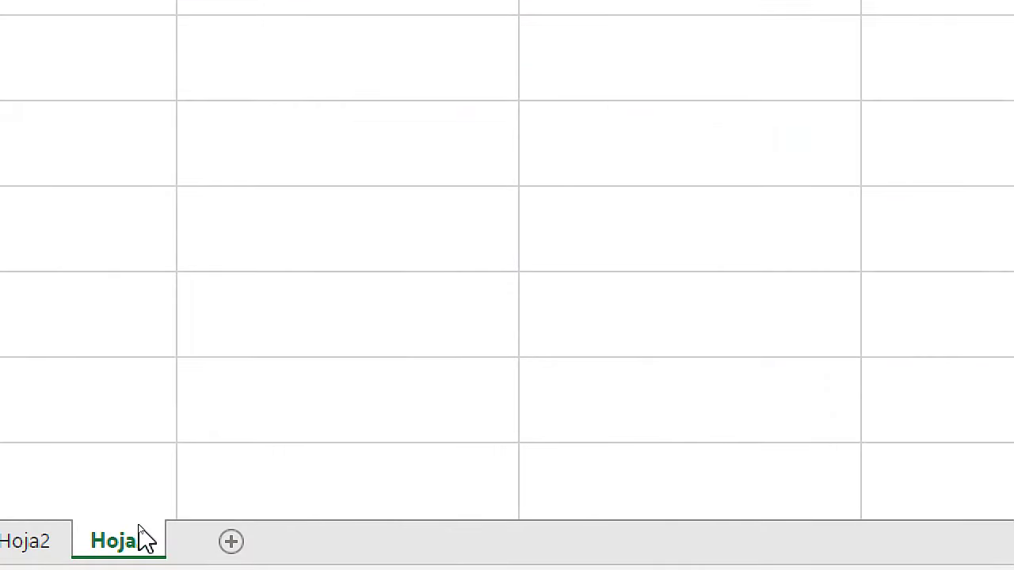
Step: Open the VBA editor from Hoja3's Ver código and enlarge its window
right_click(139, 529)
click(255, 281)
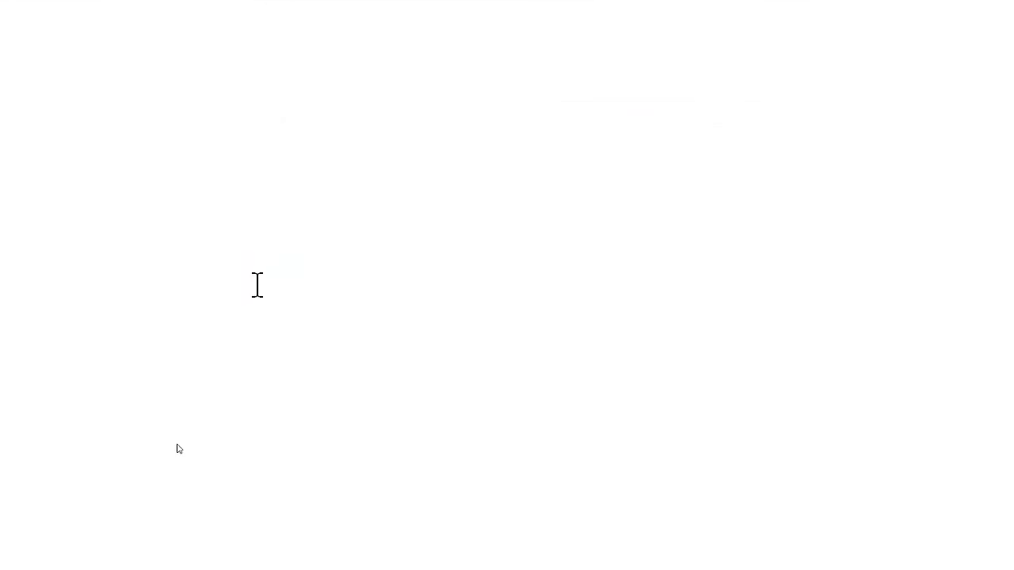
drag(300, 133, 594, 55)
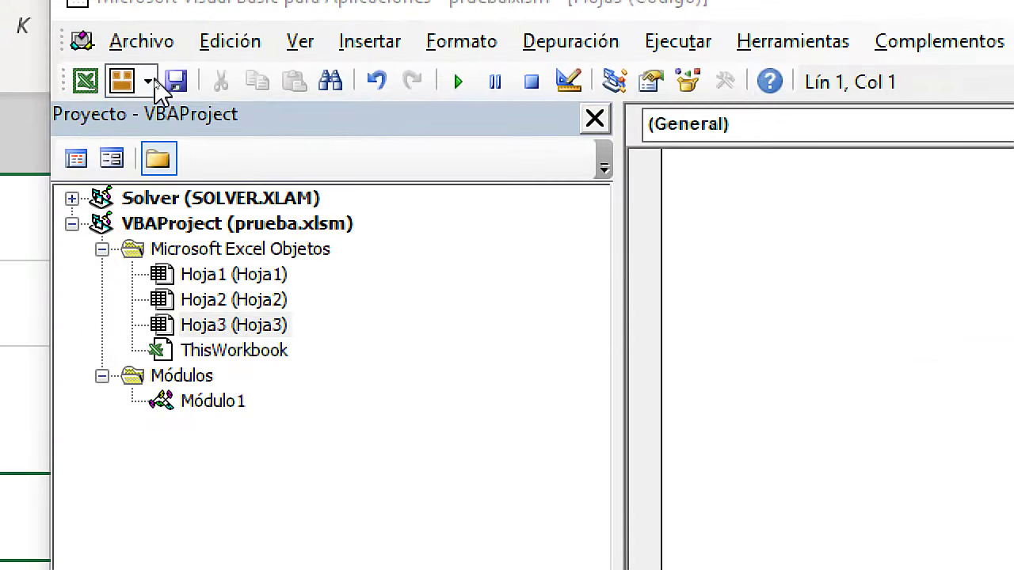
Step: Add a new standard module Módulo2 and open its empty code window
click(152, 81)
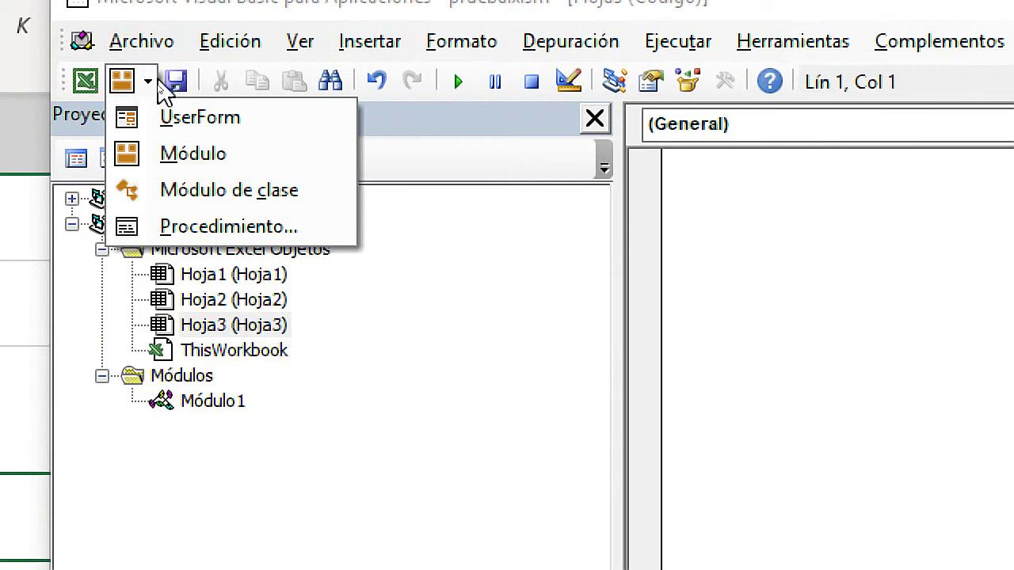
click(193, 154)
click(214, 402)
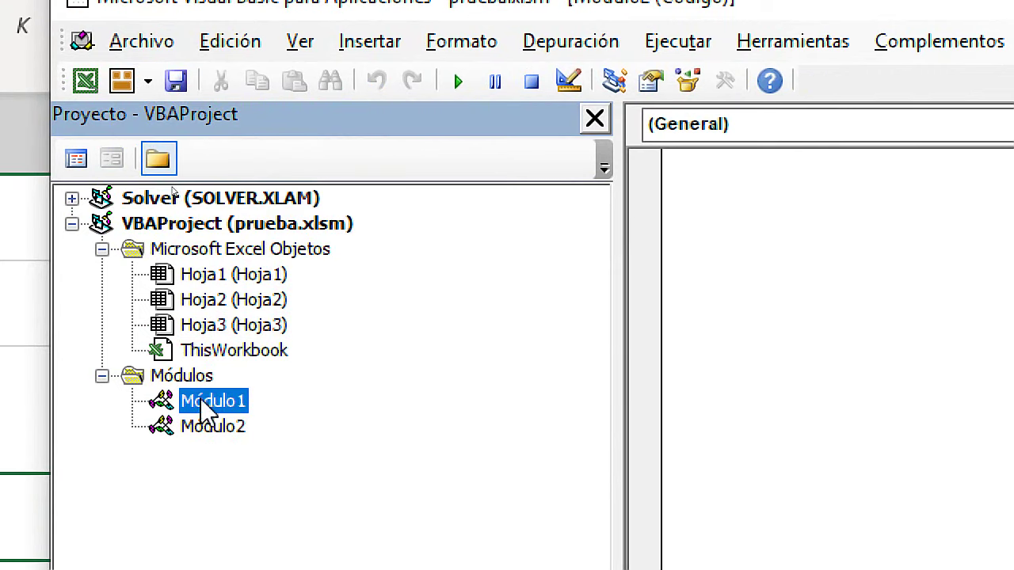
double_click(234, 432)
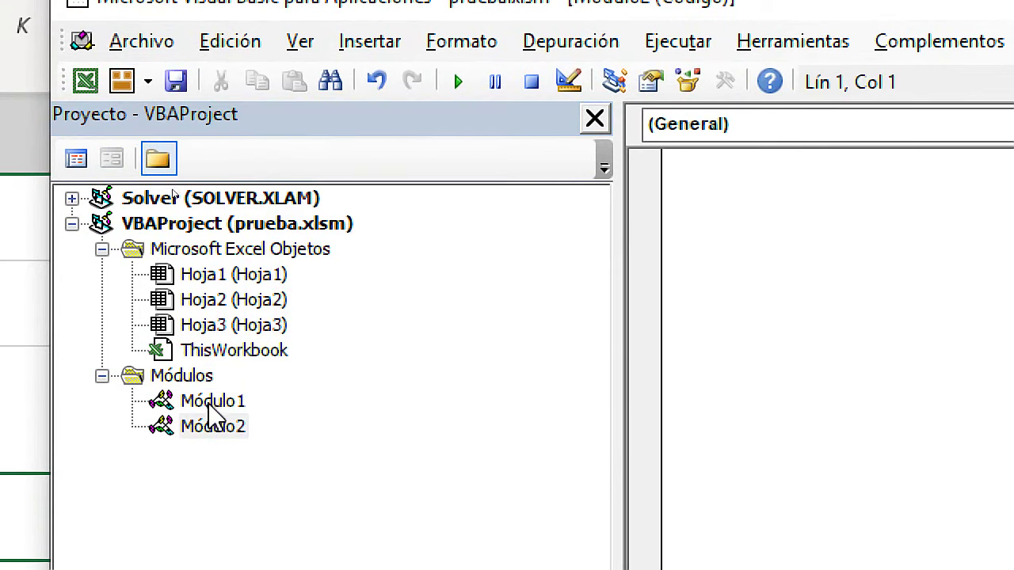
click(225, 433)
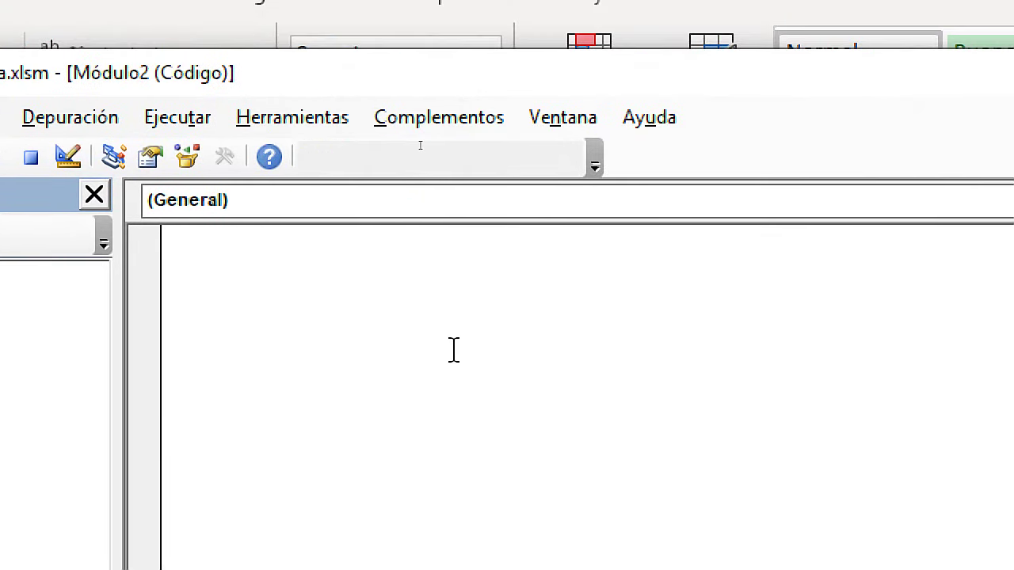
click(454, 350)
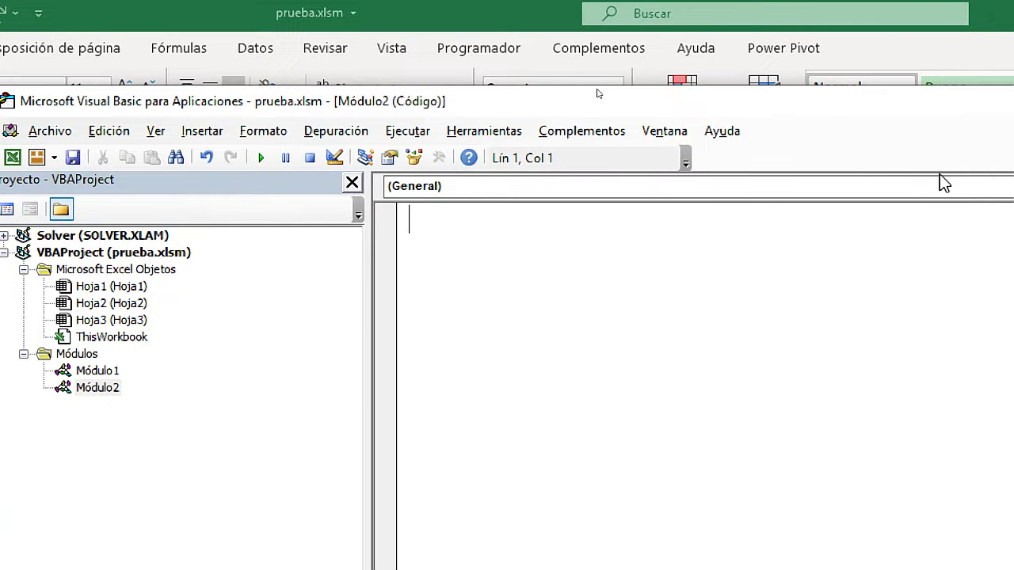
Step: Write the procedure header Sub insertar_fila() with a blank body line
text(SW)
key(BackSpace)
text(u)
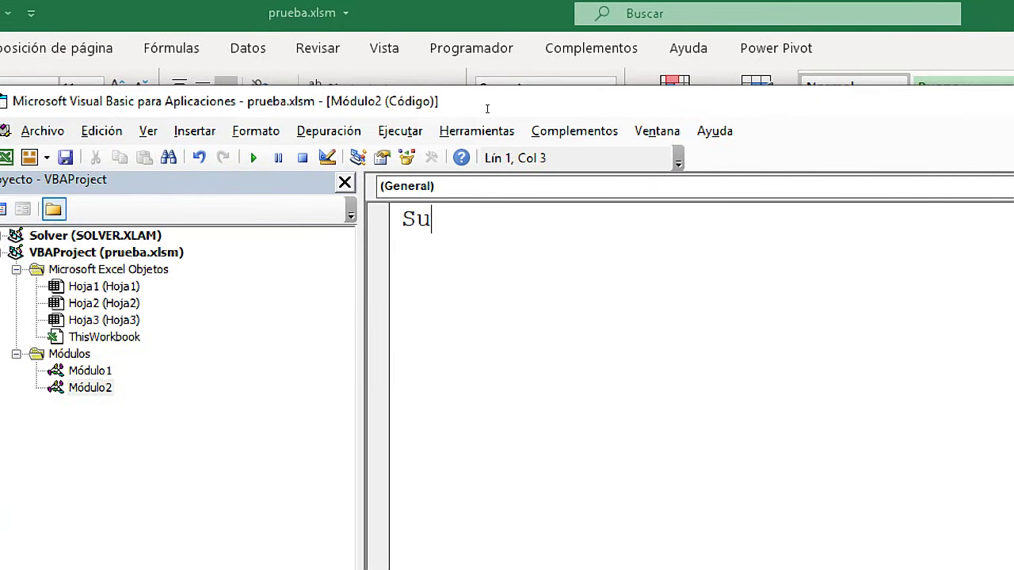
text(b a)
key(BackSpace)
text(insertar_f)
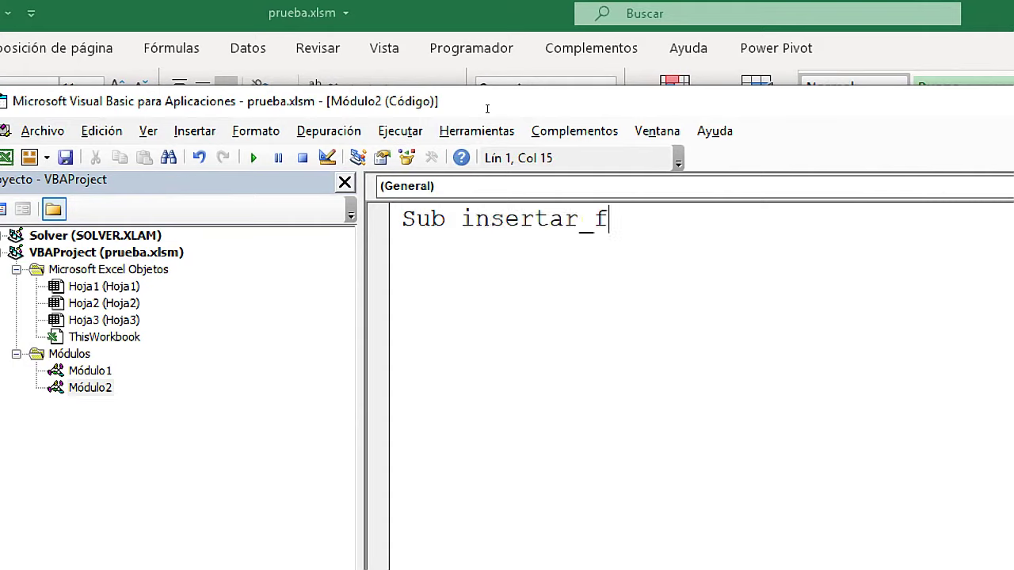
text(ila())
key(Return)
key(Up)
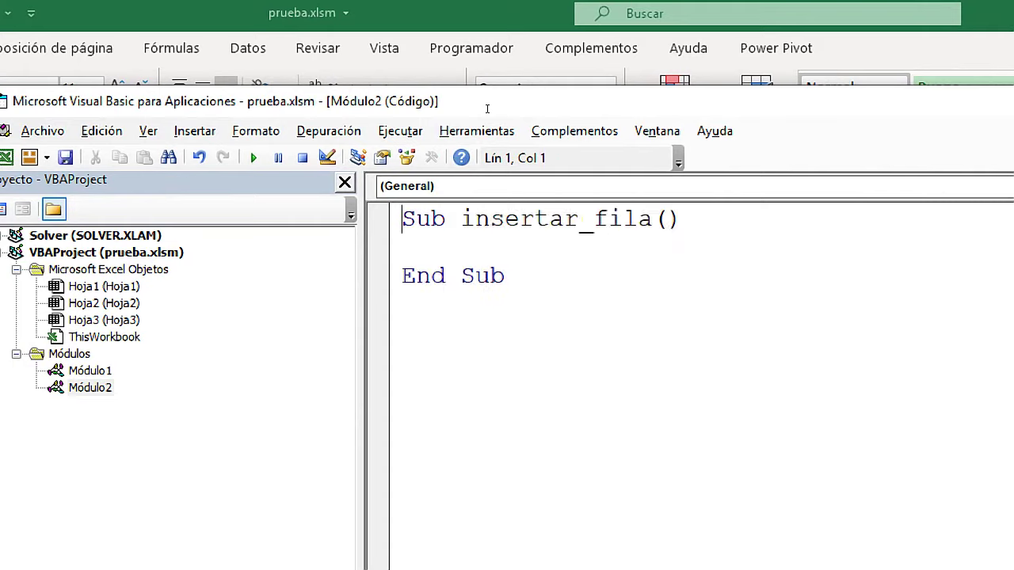
key(Right)
key(Right)
key(Right)
key(Right)
key(shift+Right)
key(shift+Right)
key(shift+Right)
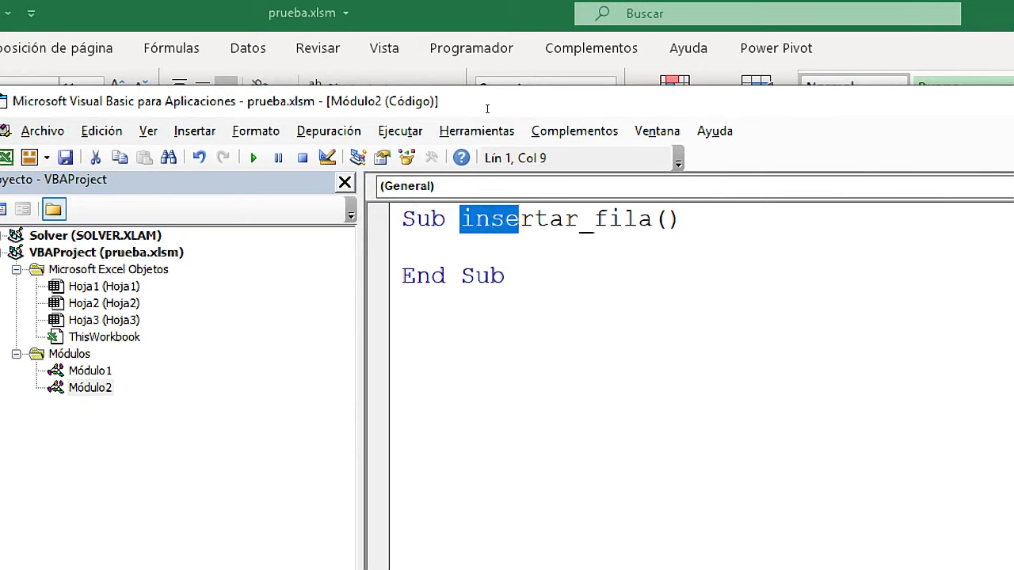
key(shift+Right)
key(shift+Right)
key(shift+Right)
key(shift+Right)
key(shift+Right)
key(shift+Right)
key(shift+Right)
key(shift+Right)
key(shift+Right)
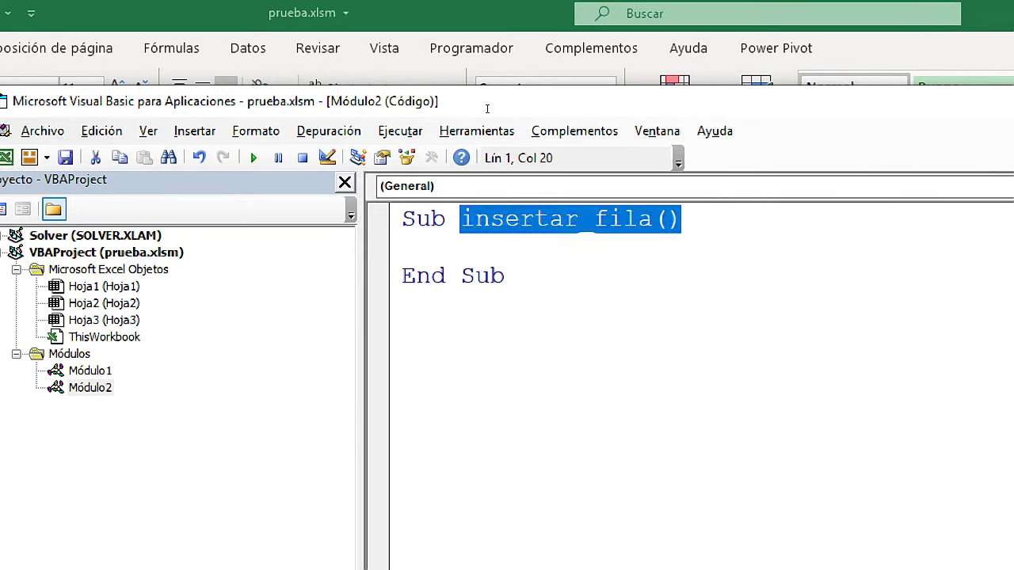
key(End)
key(Return)
key(Return)
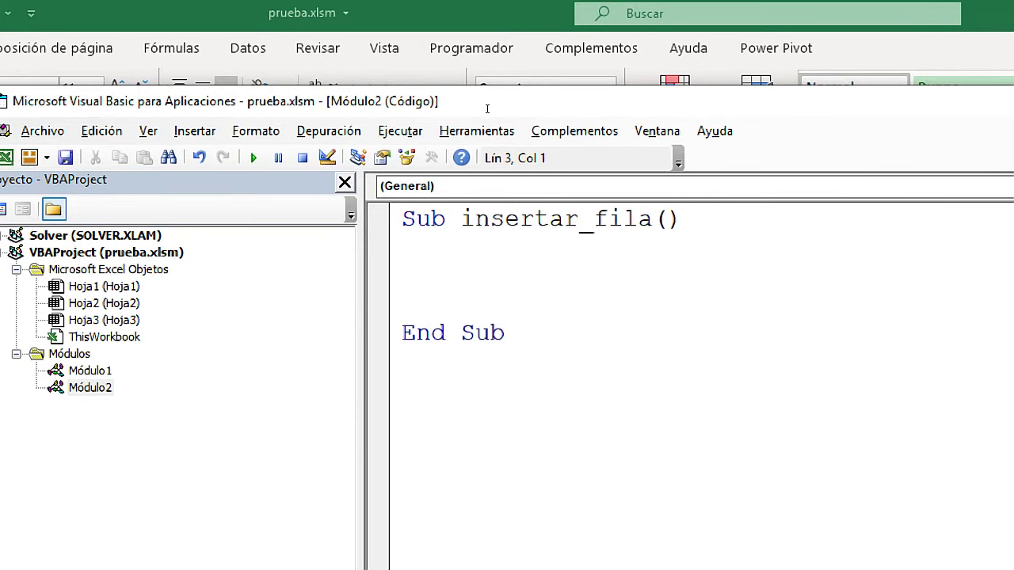
Step: Begin the body line as Range("") with the cursor inside the quotes
text(Ran)
text(ge ()
key(BackSpace)
key(BackSpace)
text(())
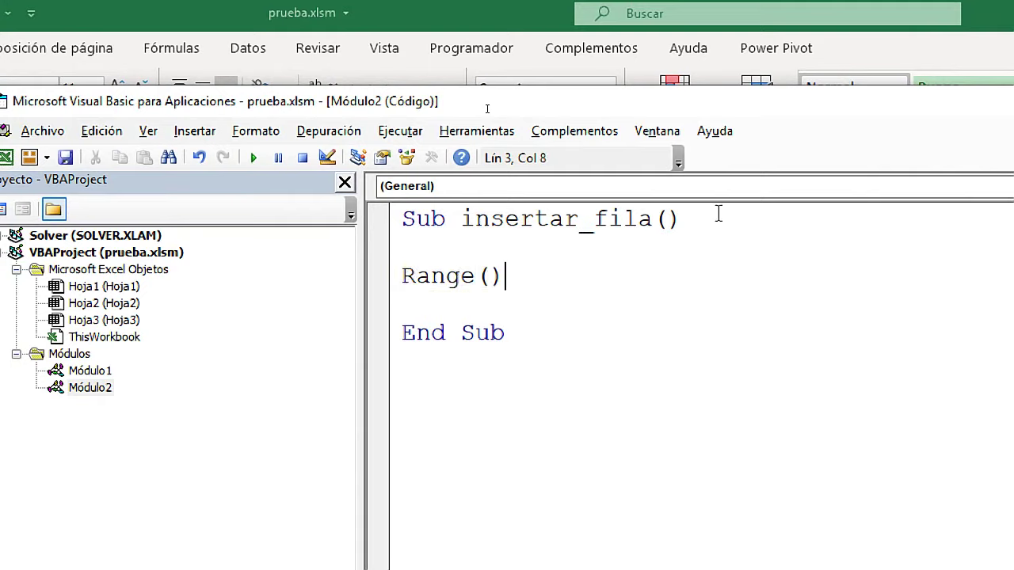
key(BackSpace)
text(""))
key(Left)
key(Left)
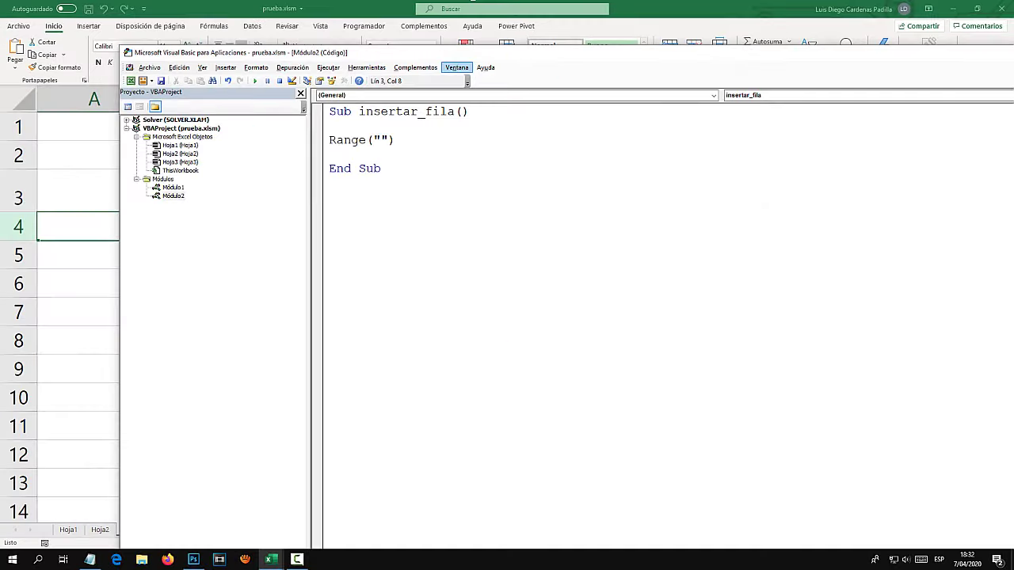
Step: Check row 4 on the sheet and set the Range address to A4
key(alt+F11)
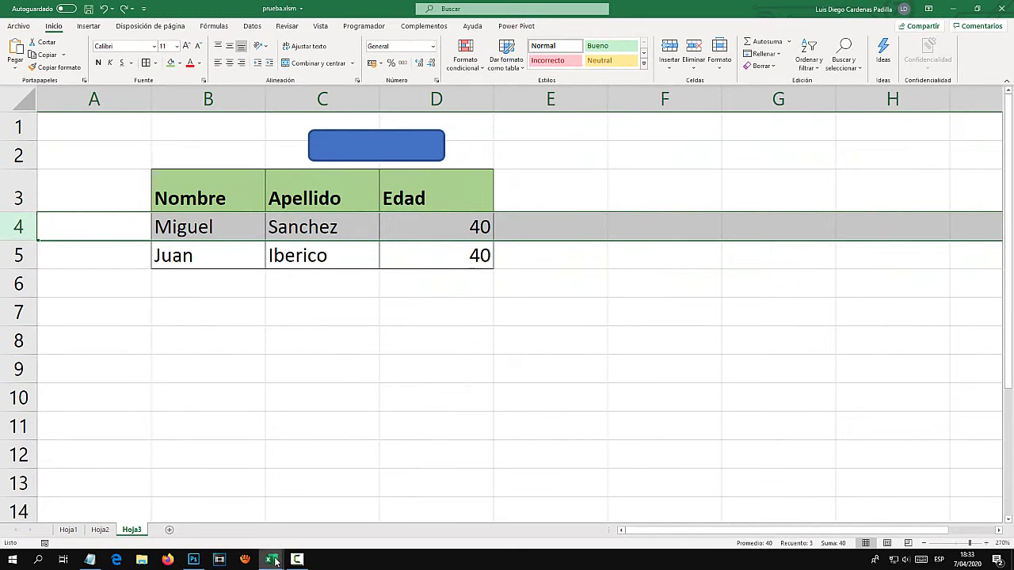
click(269, 559)
click(287, 536)
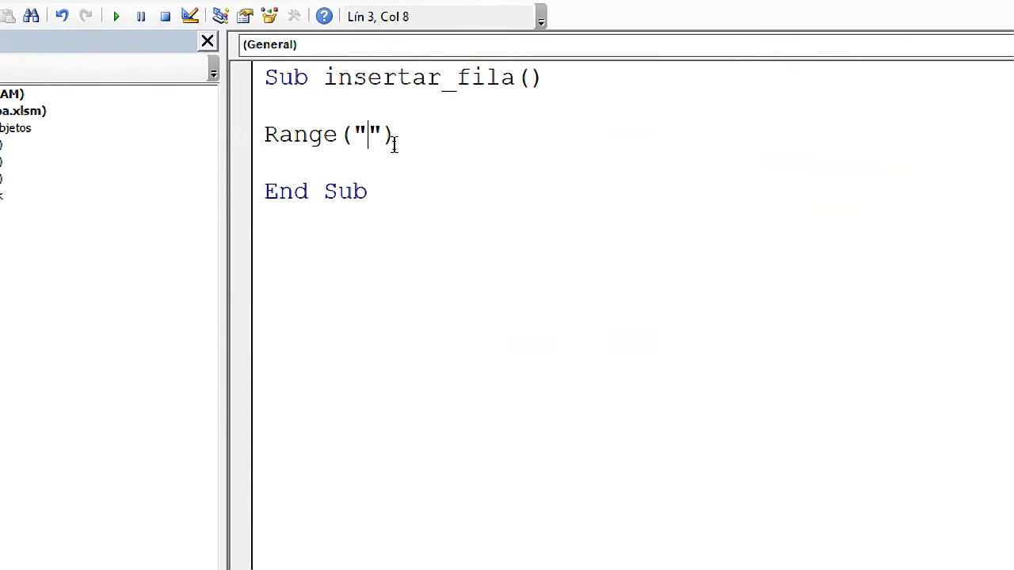
text(4)
key(Left)
text(A)
key(BackSpace)
text(C)
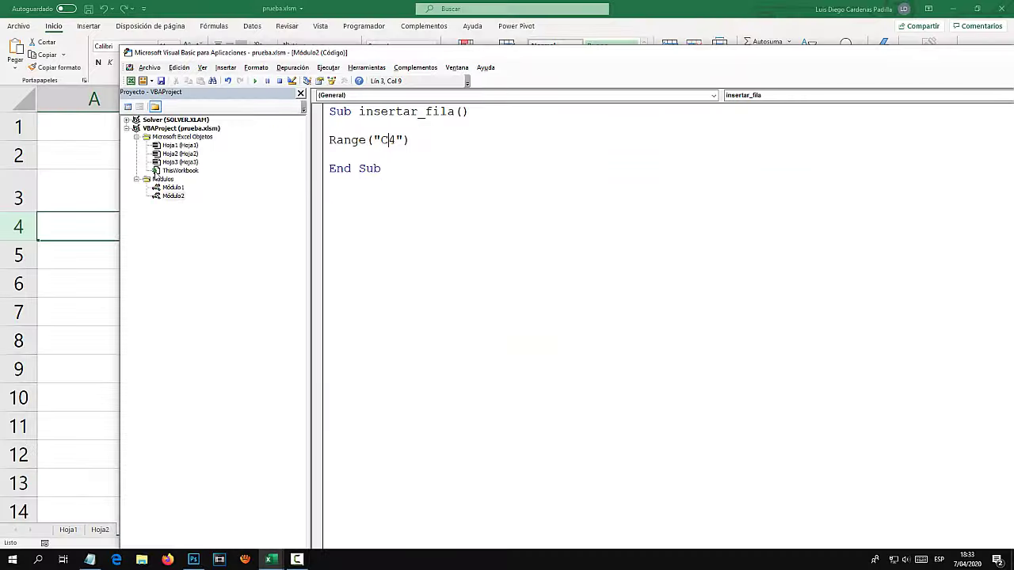
click(19, 226)
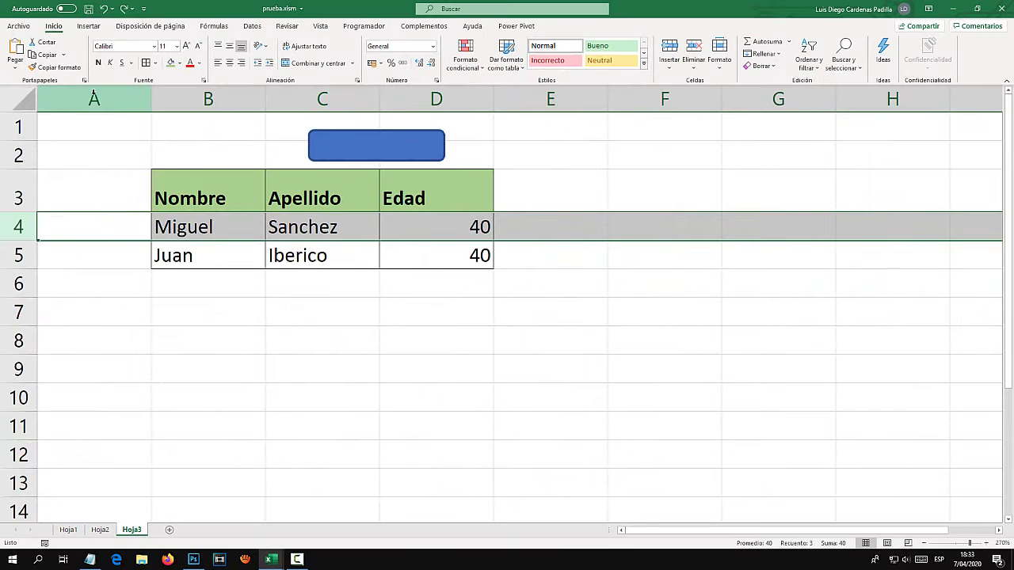
click(269, 559)
click(323, 509)
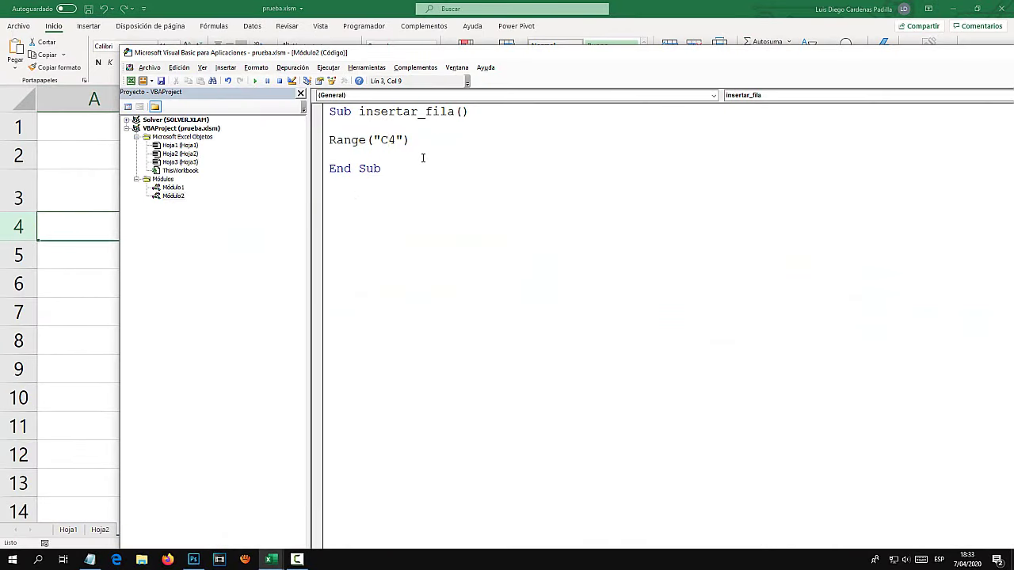
key(shift+Left)
text(A)
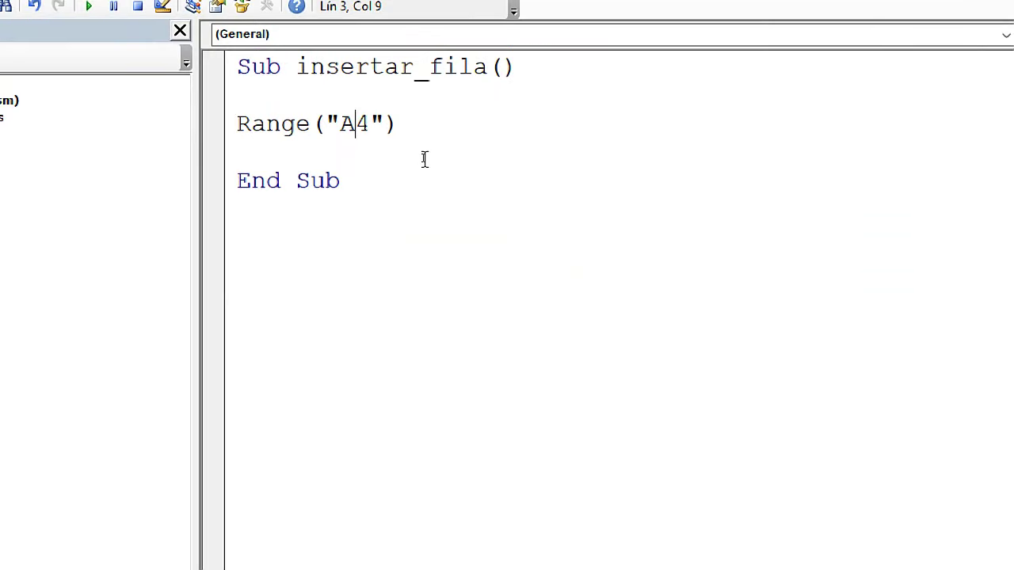
Step: Complete the line as Range("A4").EntireRow.Insert
click(472, 248)
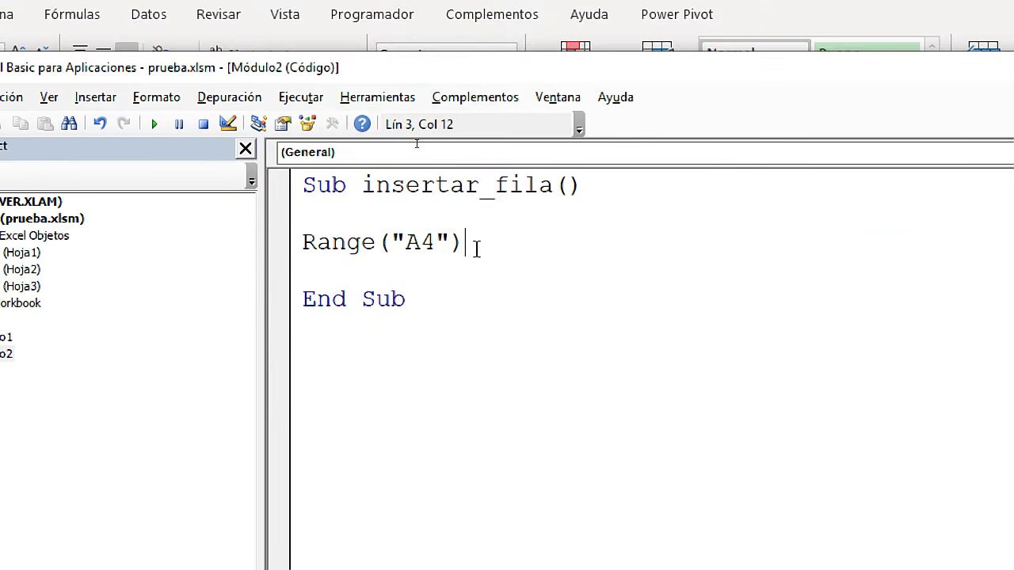
text(.)
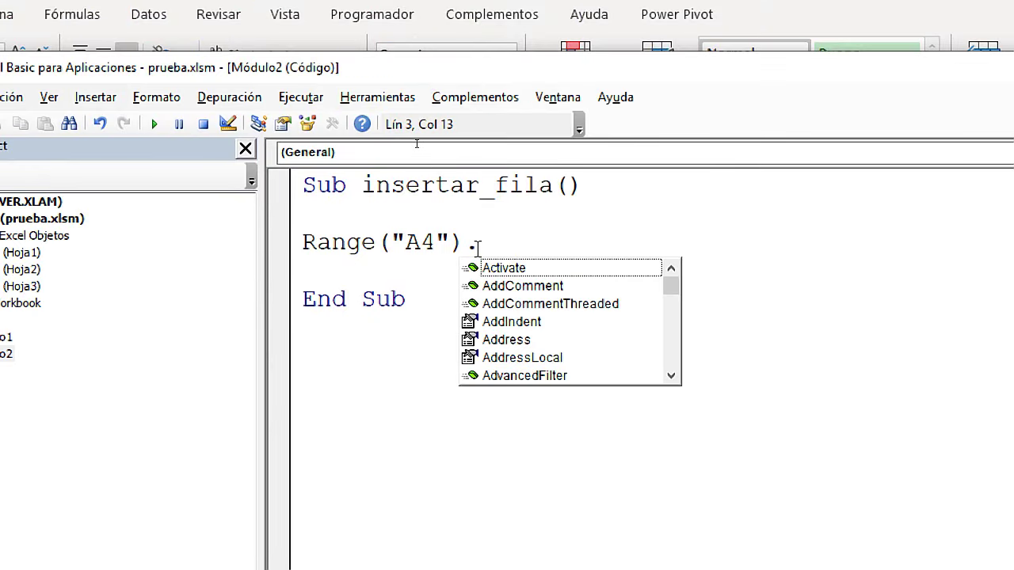
text(Entir)
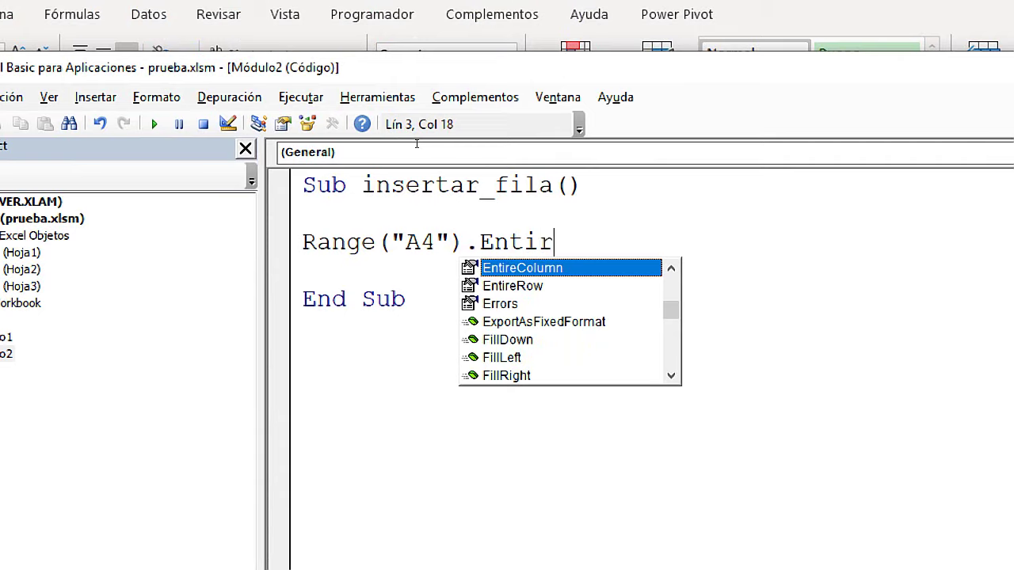
key(Down)
key(Tab)
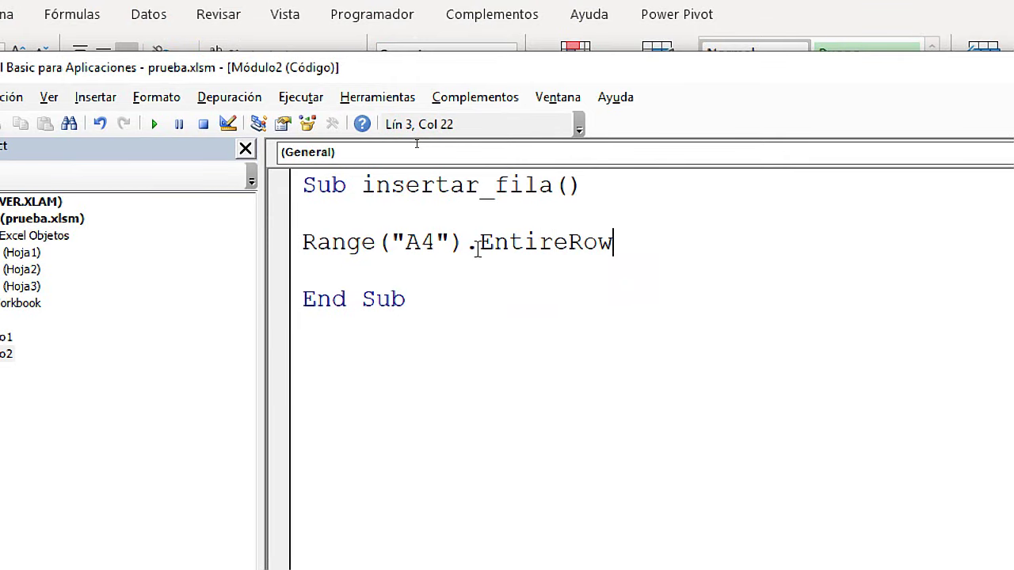
text(.)
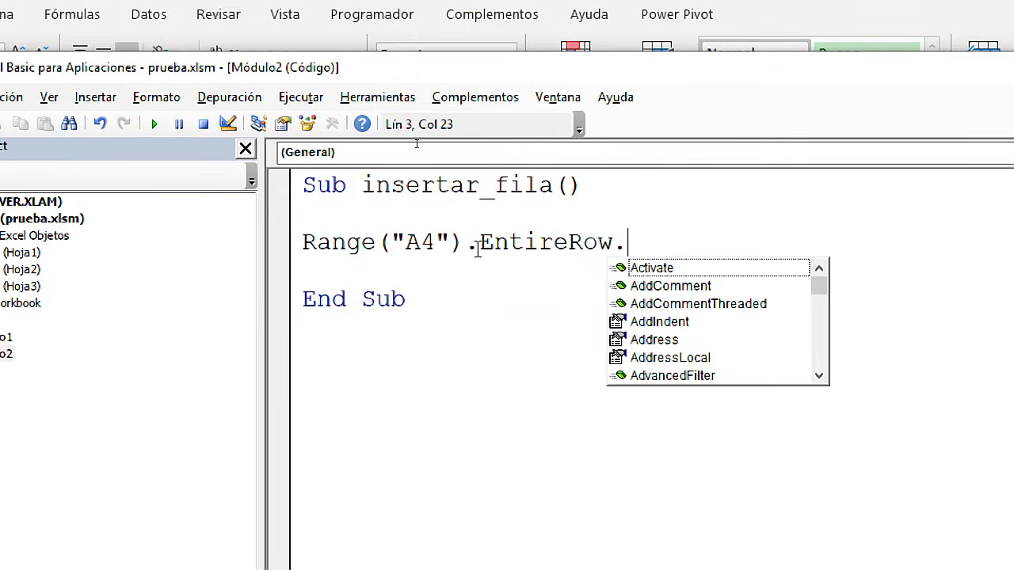
text(insert)
key(Escape)
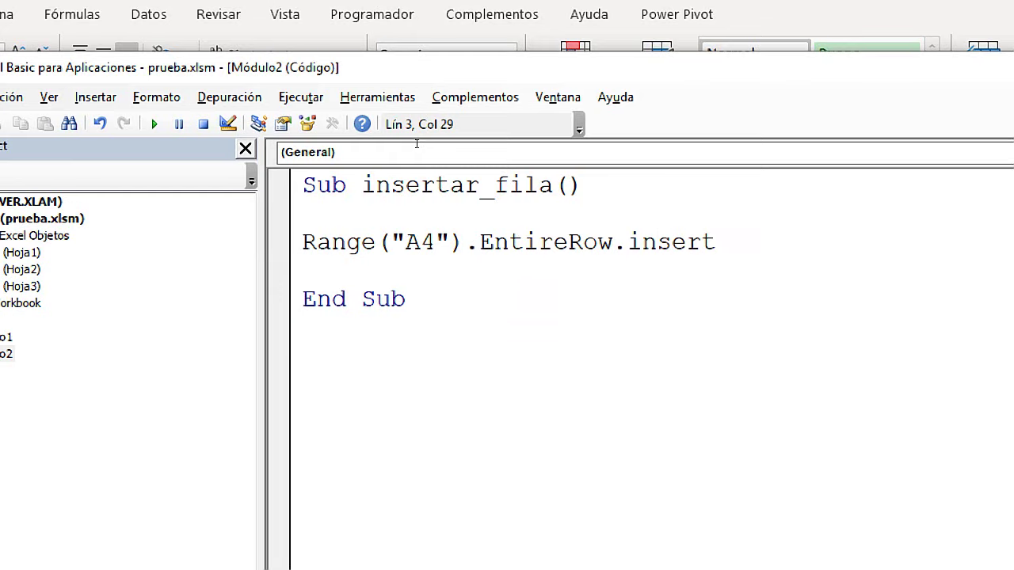
key(Down)
key(Up)
key(shift+Home)
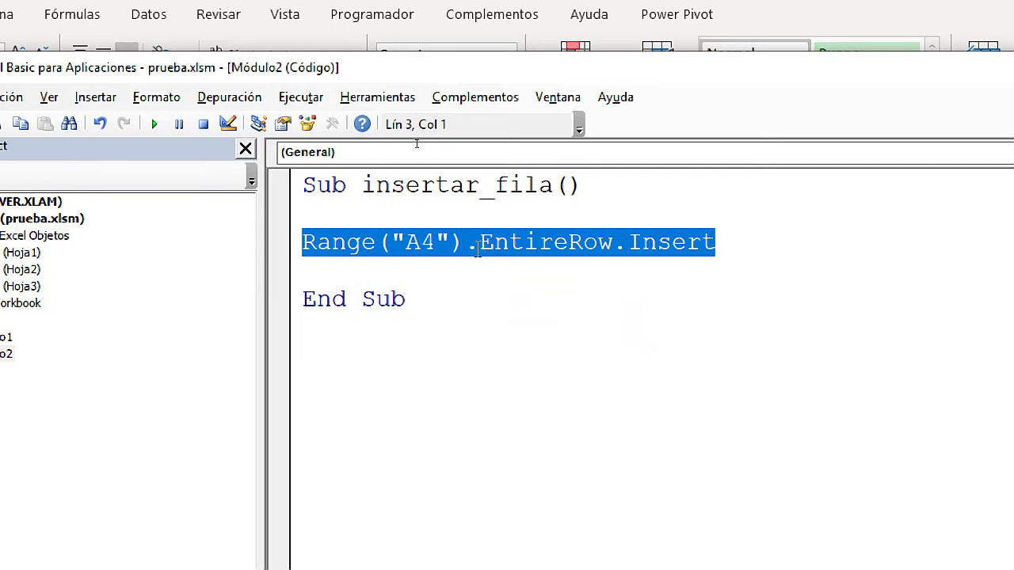
key(Down)
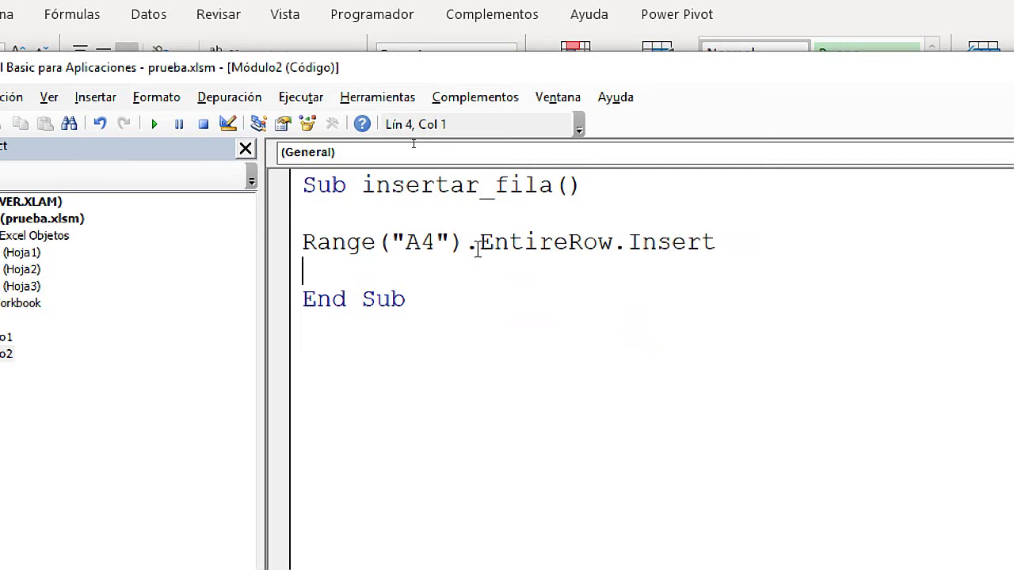
drag(437, 242, 405, 242)
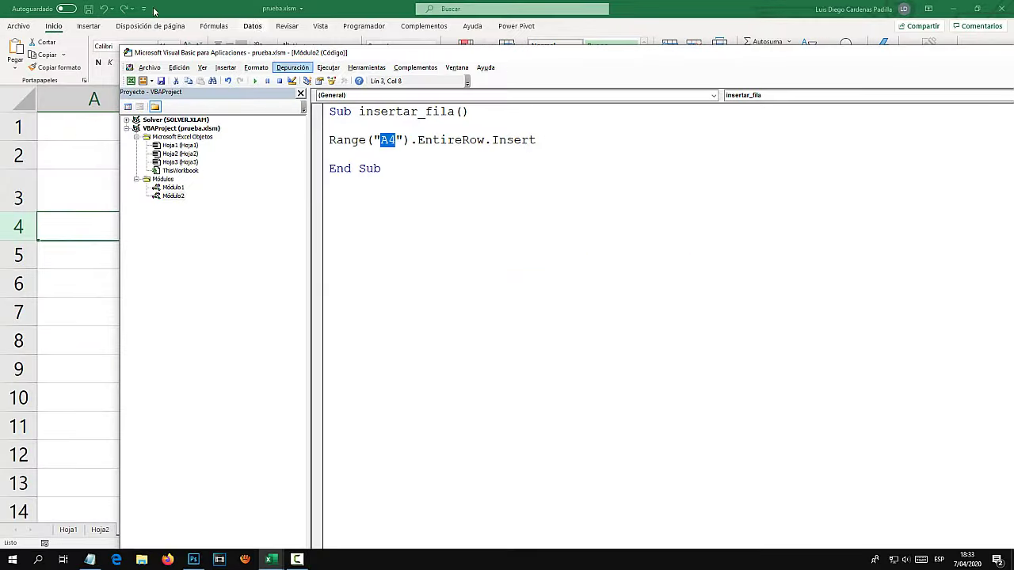
Step: Assign the insertar_fila macro to the blue button shape
key(alt+F11)
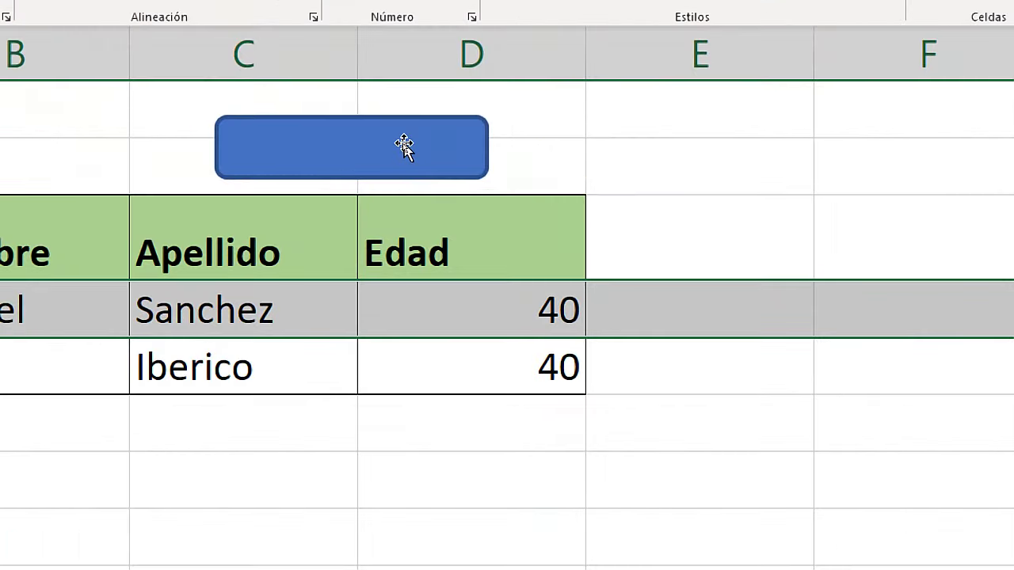
right_click(333, 151)
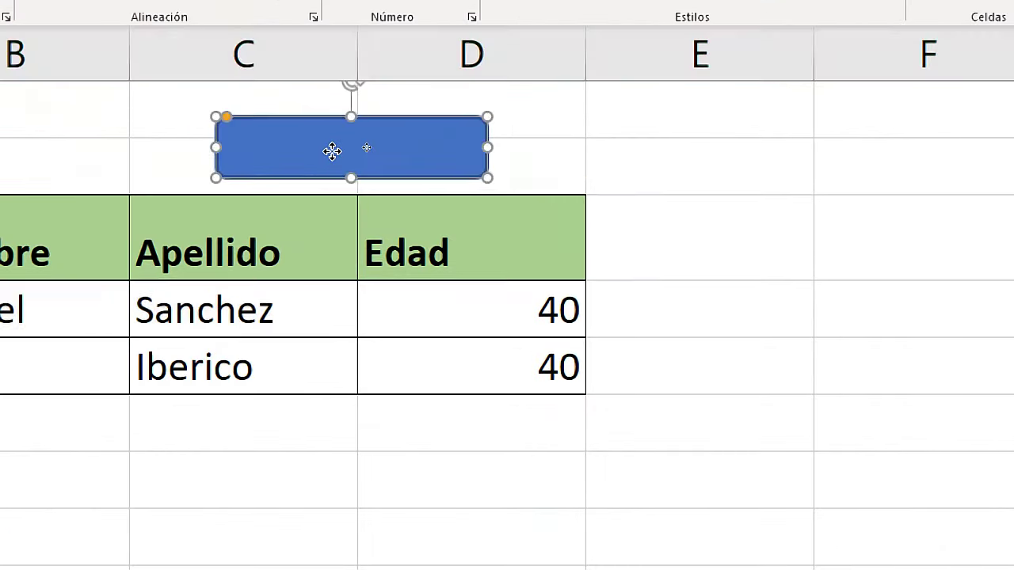
click(411, 519)
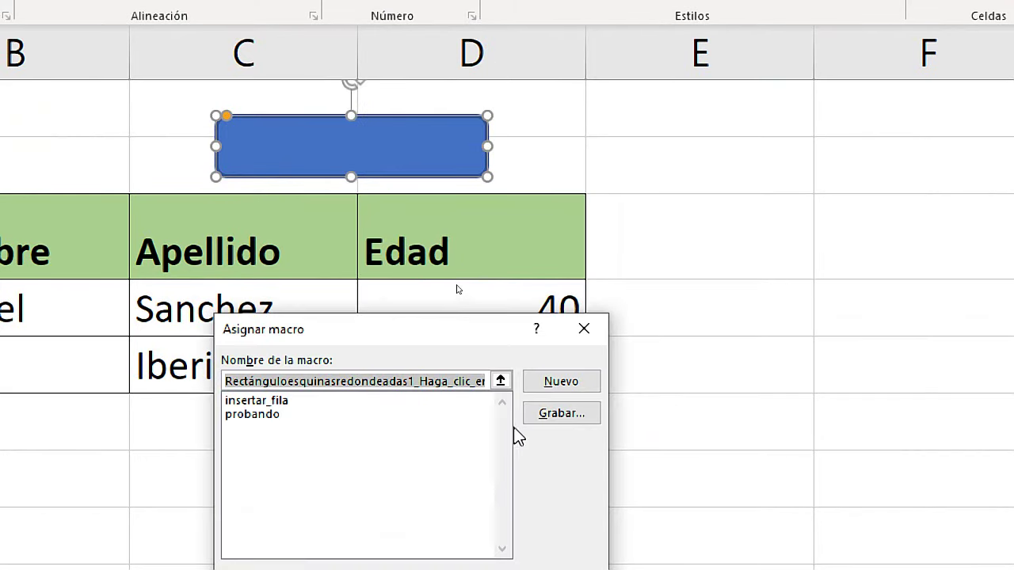
click(265, 401)
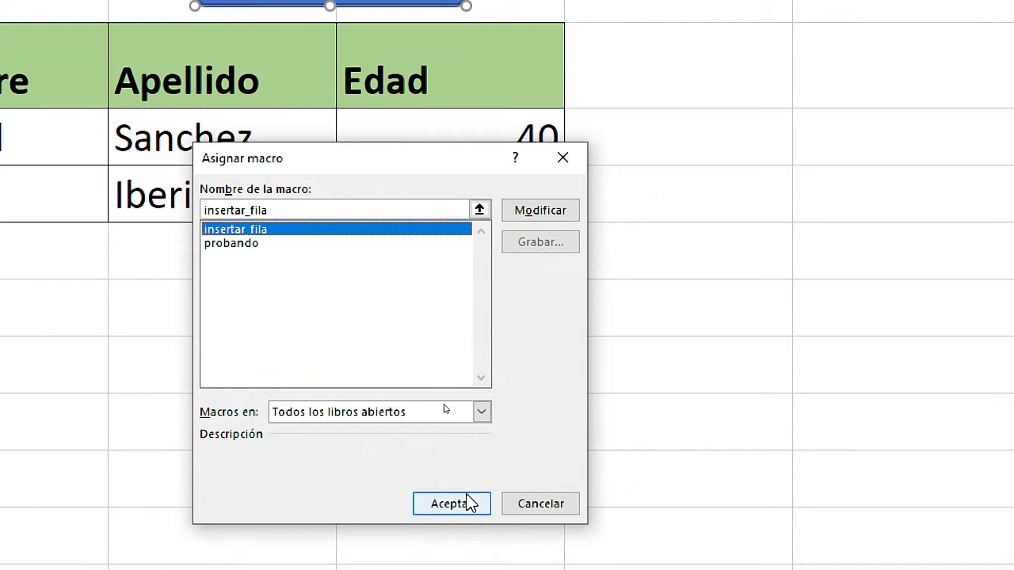
click(468, 503)
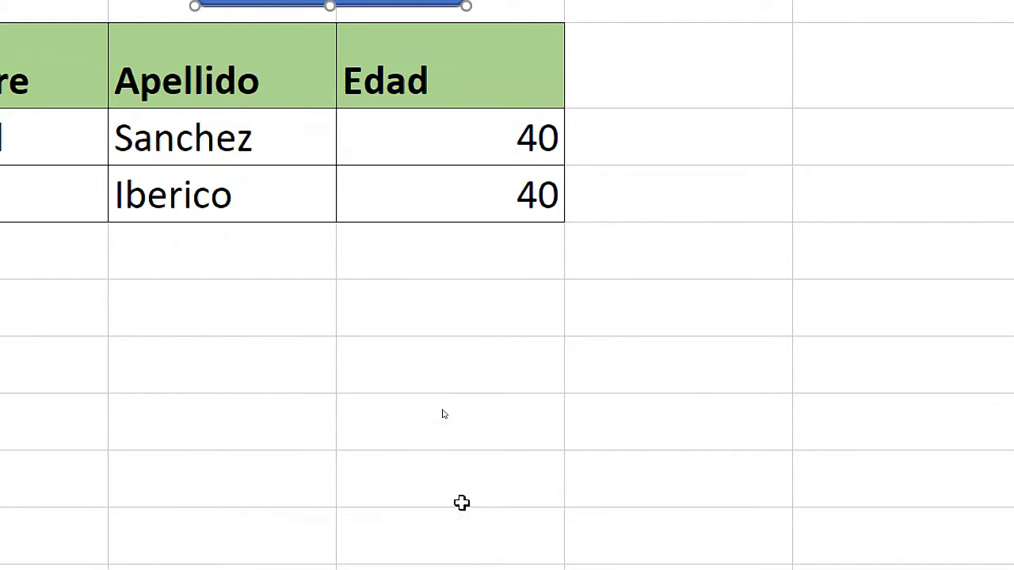
click(410, 366)
Step: Run the button four times to insert four blank green rows under the headers
click(365, 151)
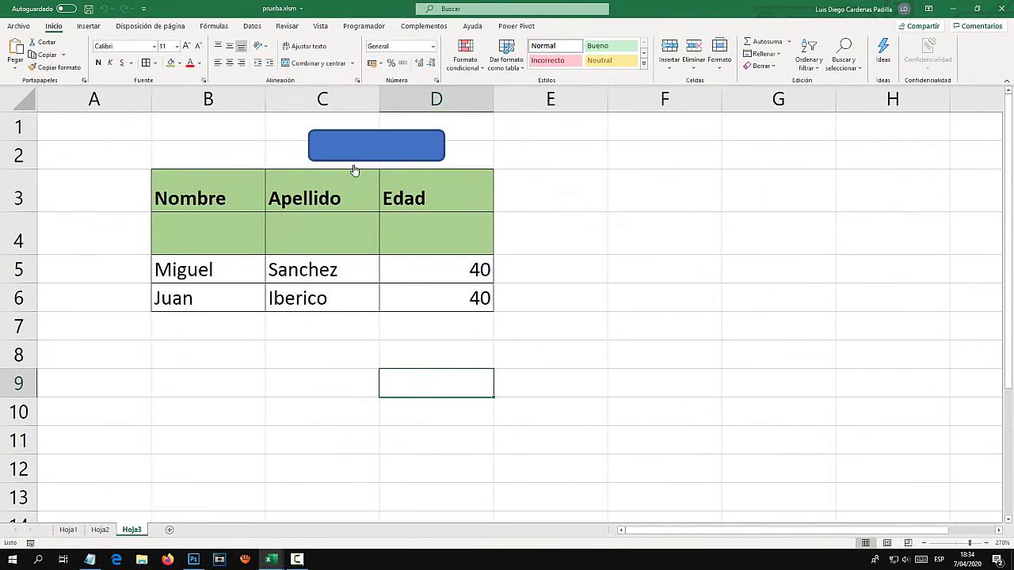
drag(190, 230, 401, 230)
click(374, 152)
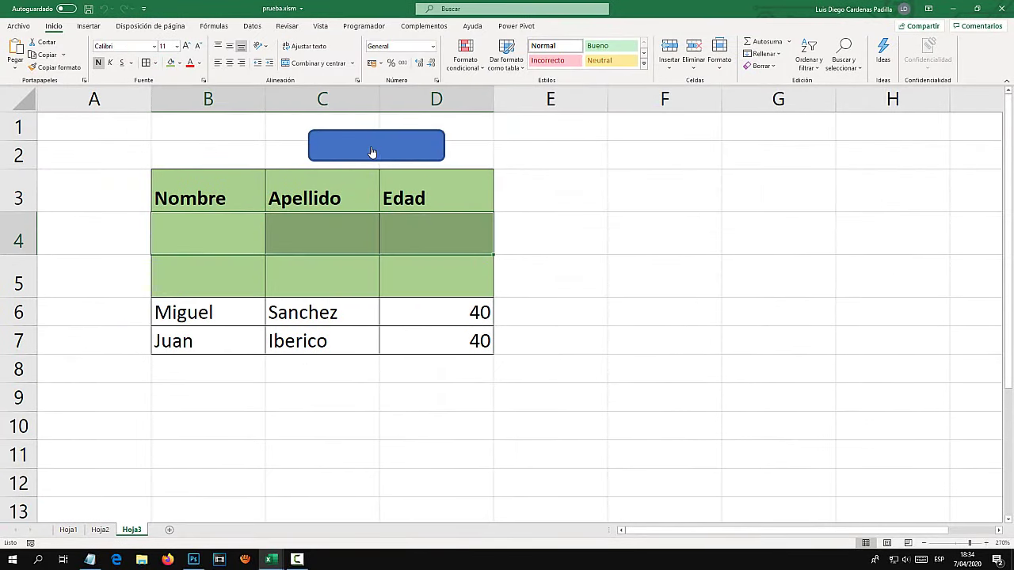
click(374, 153)
click(374, 153)
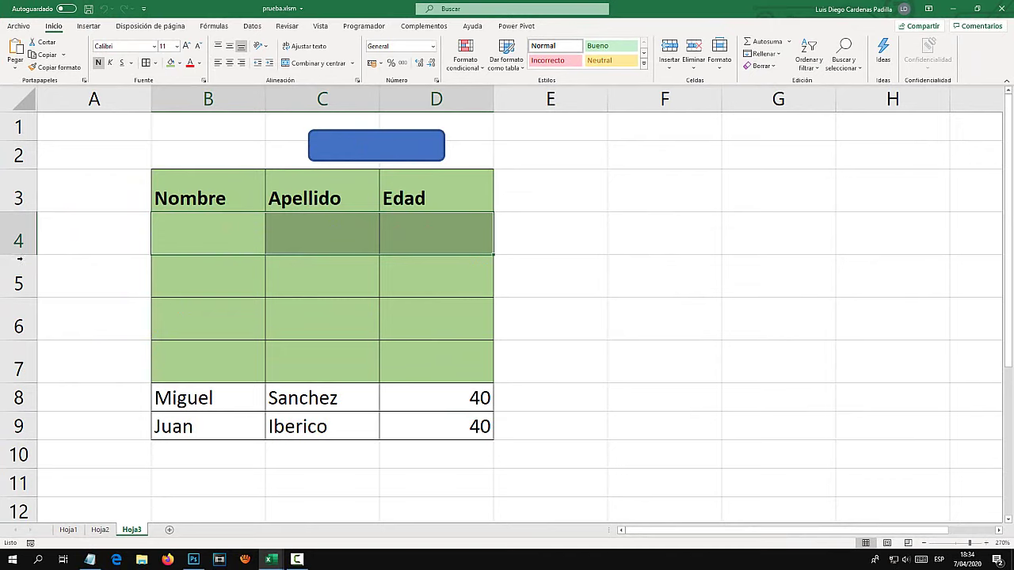
drag(18, 235, 4, 341)
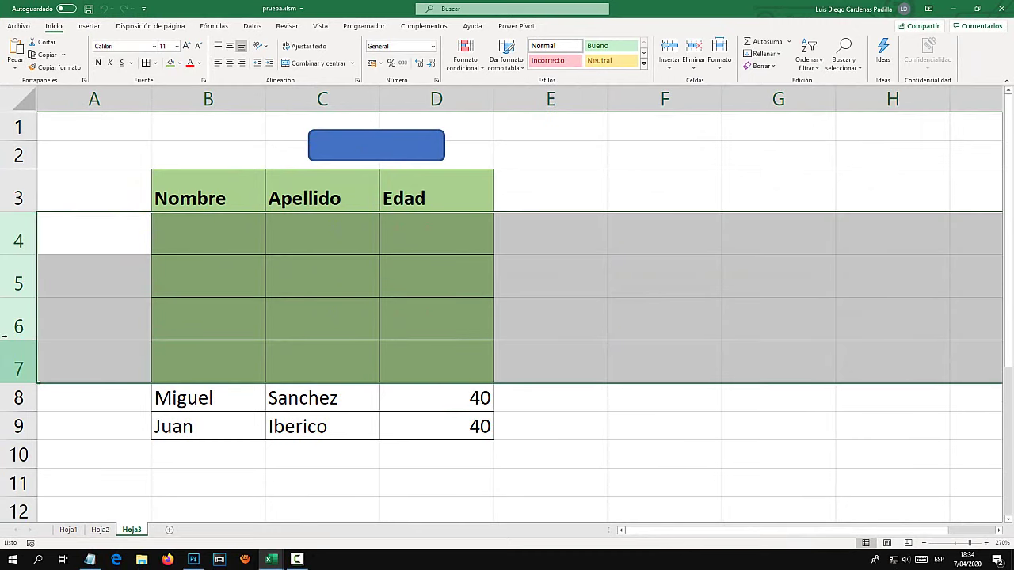
Step: Delete the four blank rows 4–7 and fill B6:D6 with gold
right_click(4, 337)
click(56, 430)
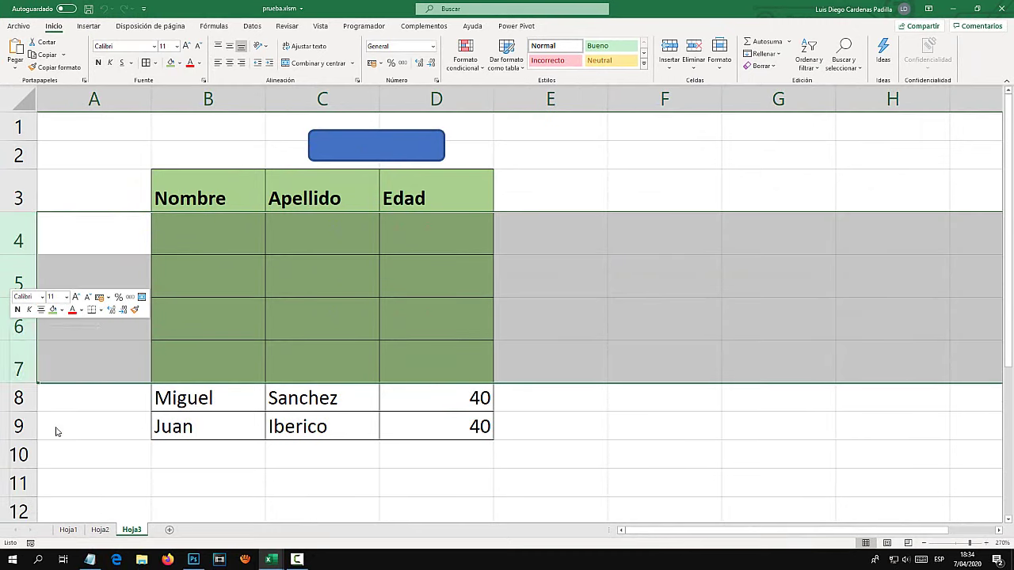
drag(174, 280, 423, 290)
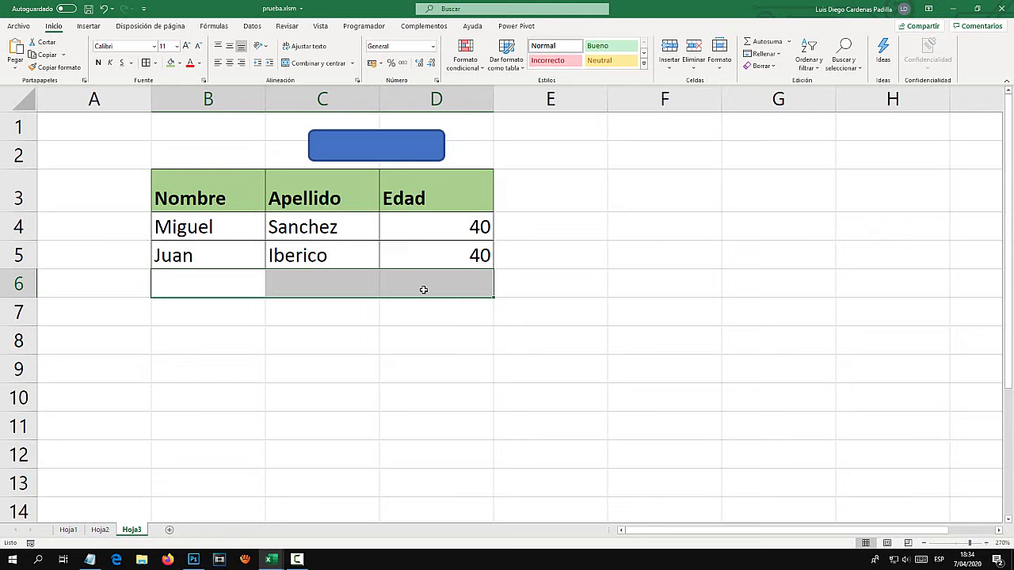
click(179, 62)
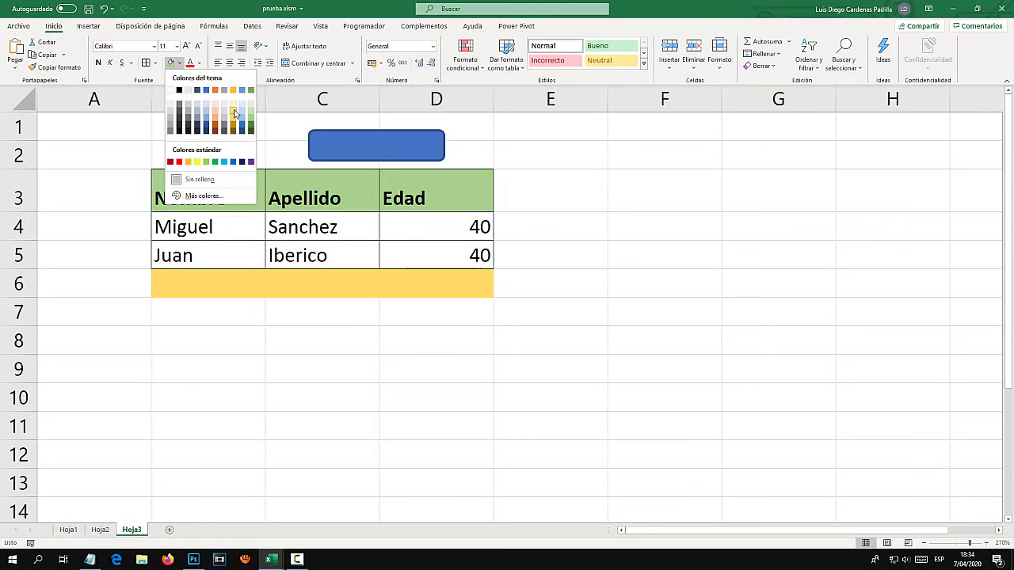
click(234, 113)
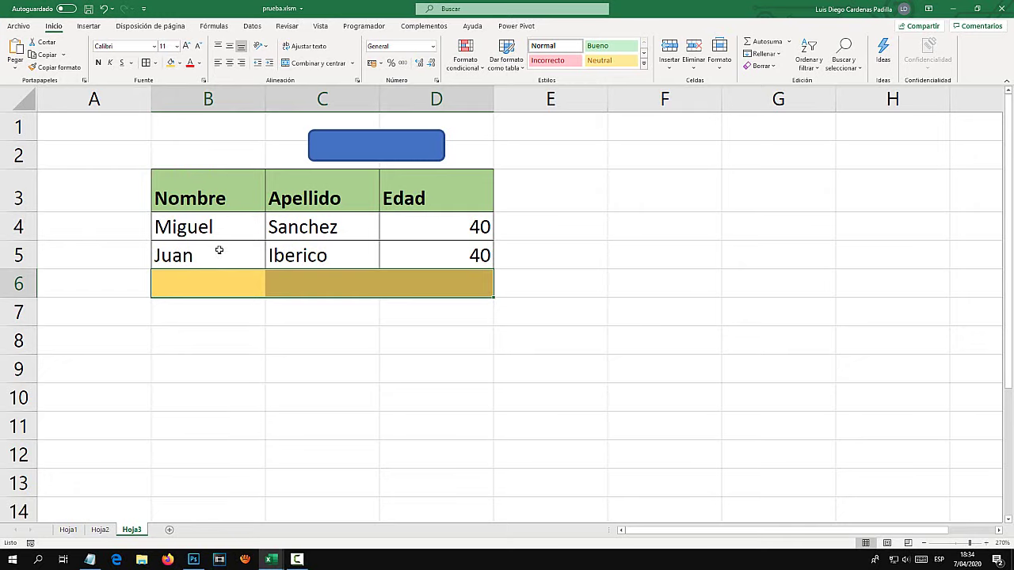
click(196, 280)
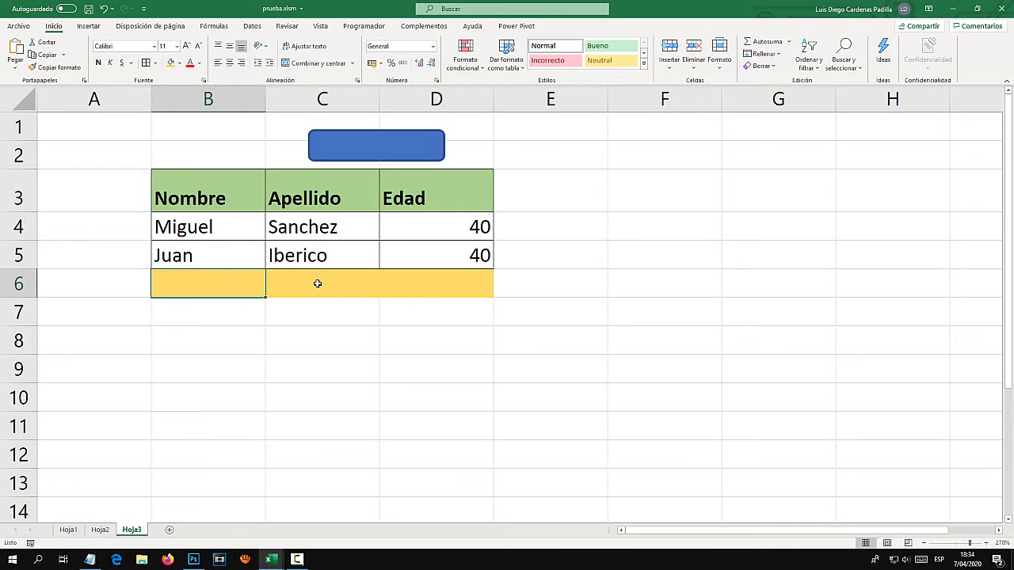
drag(219, 283, 450, 282)
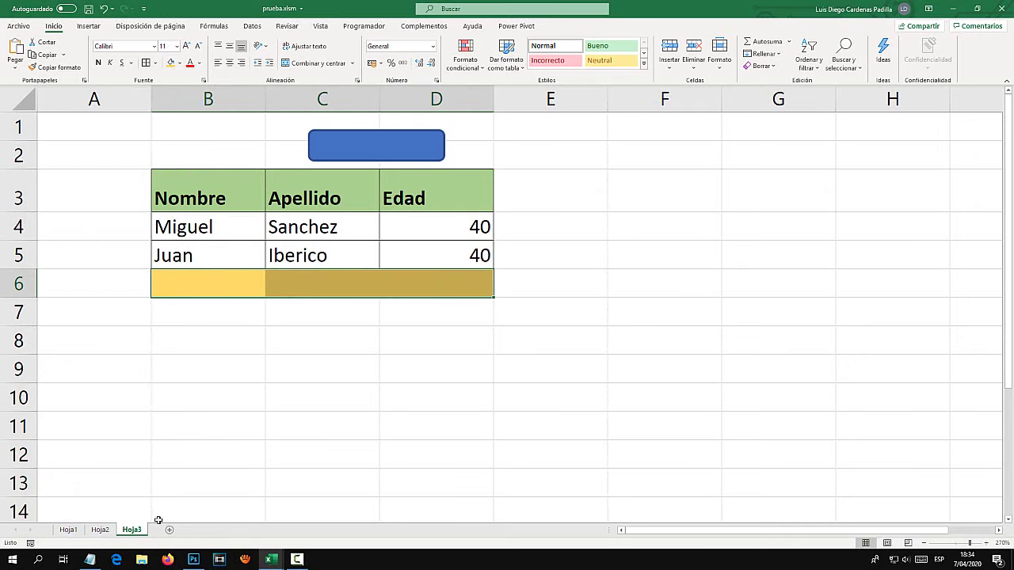
Step: Open Módulo2 and comment out the Range("A4") insert line with an apostrophe
right_click(136, 531)
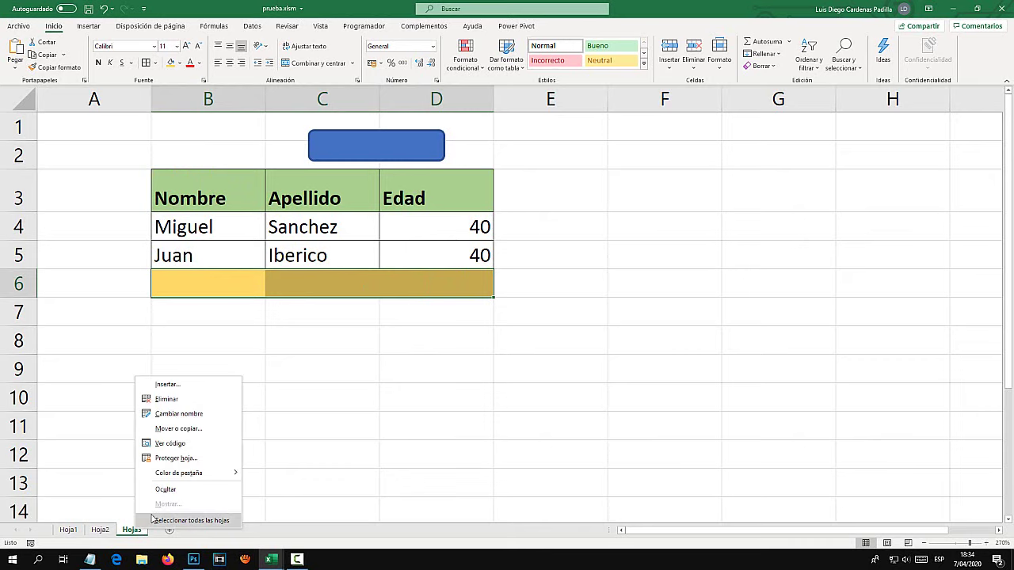
click(174, 444)
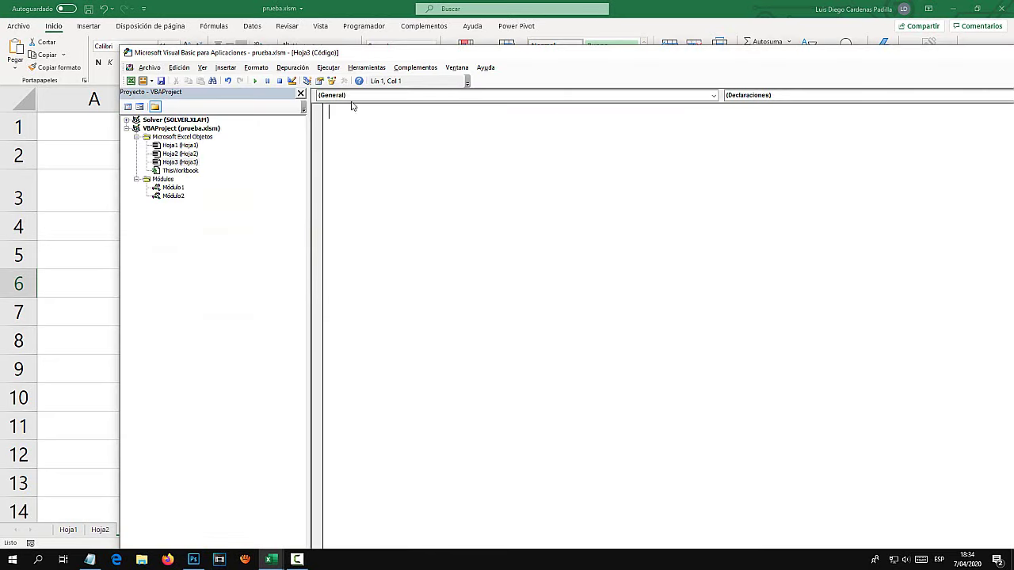
double_click(173, 195)
key(Down)
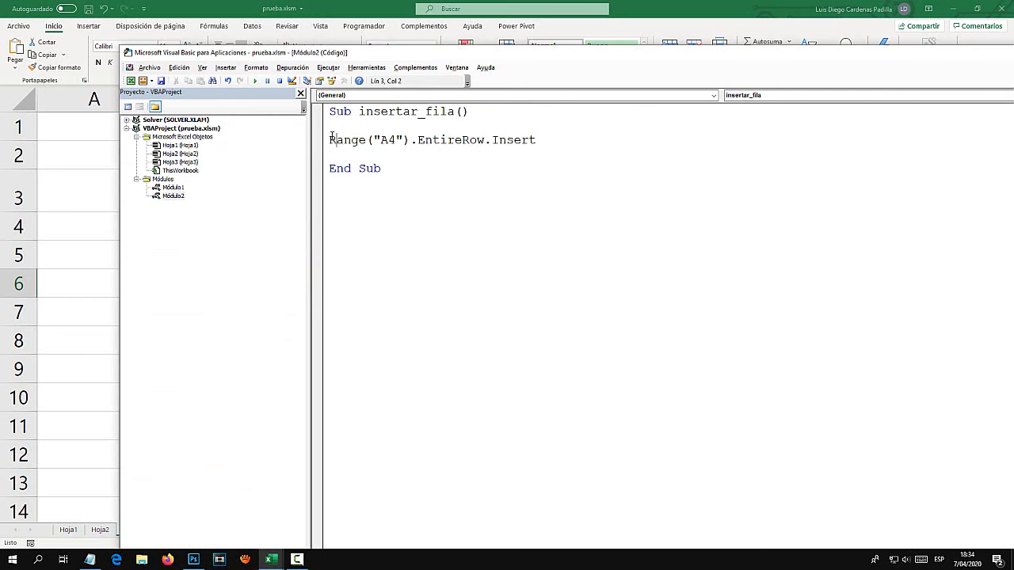
key(shift+Left)
key(Left)
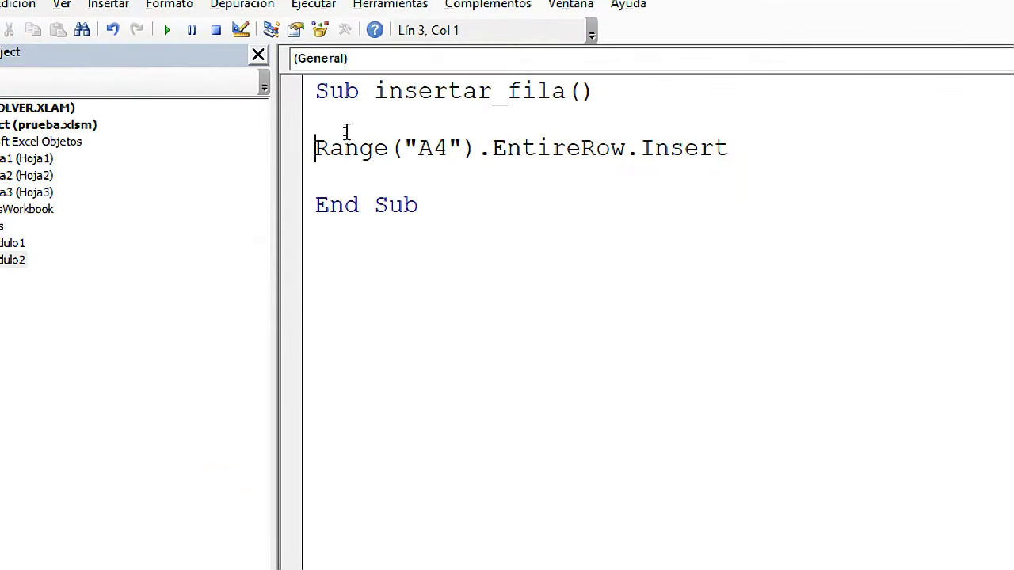
text(')
Step: Add blank lines above End Sub and start a new line with ActiveSheet
key(Down)
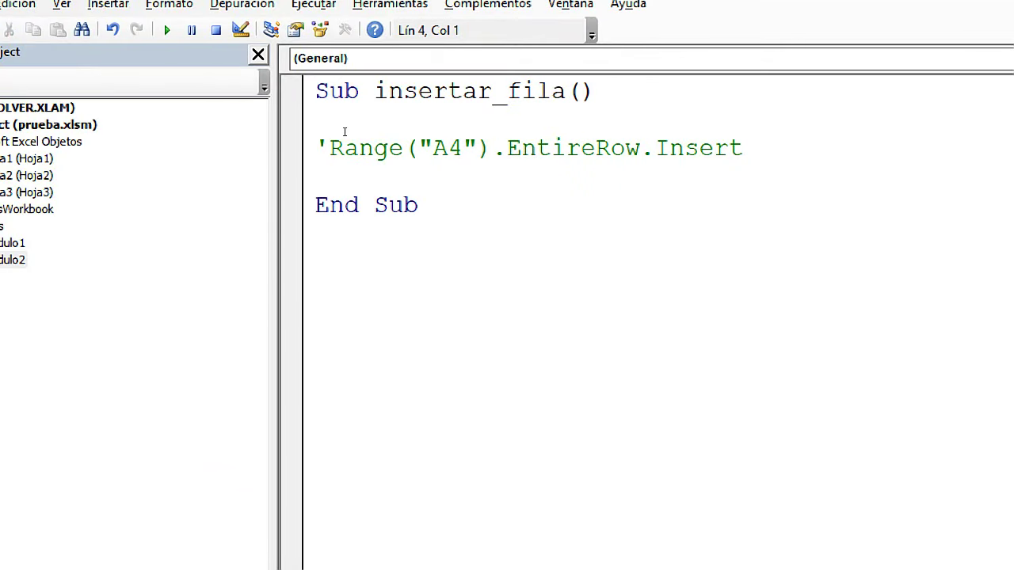
key(Return)
key(Return)
key(Return)
key(Return)
key(Up)
key(Up)
key(Up)
key(Up)
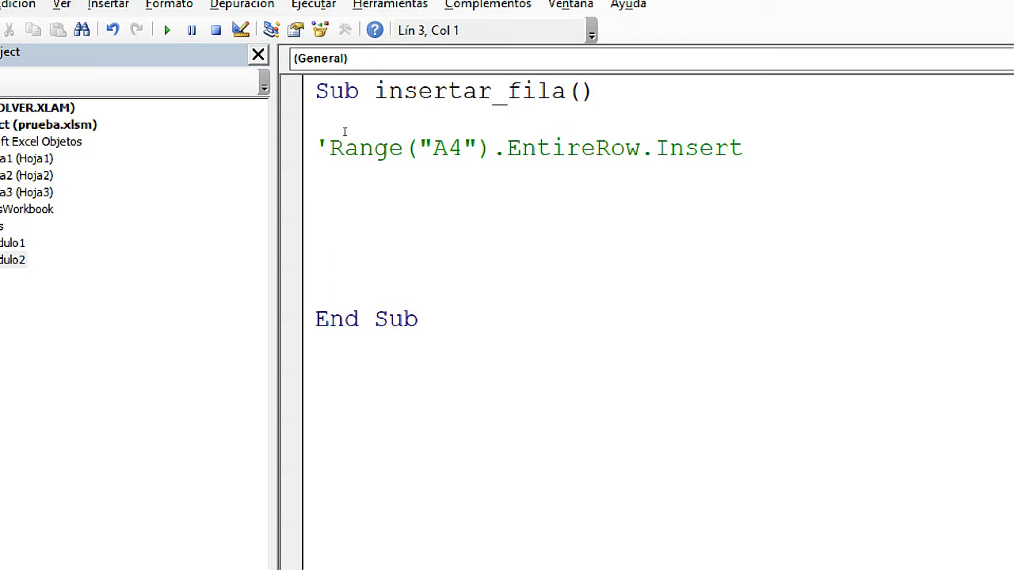
key(shift+Right)
key(Down)
key(Down)
key(Up)
key(Down)
text(Act)
text(iveSheet)
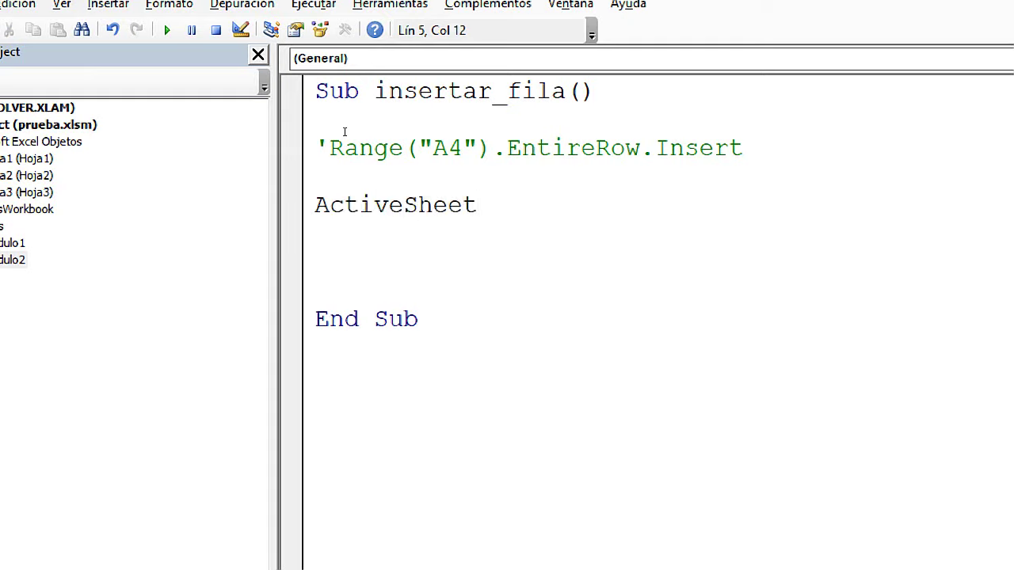
key(shift+Home)
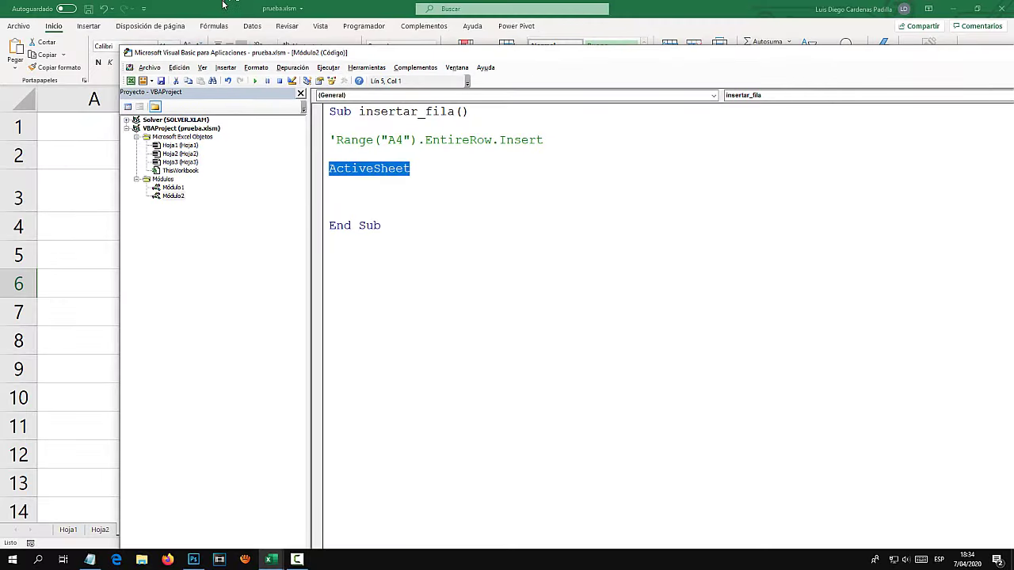
key(alt+F11)
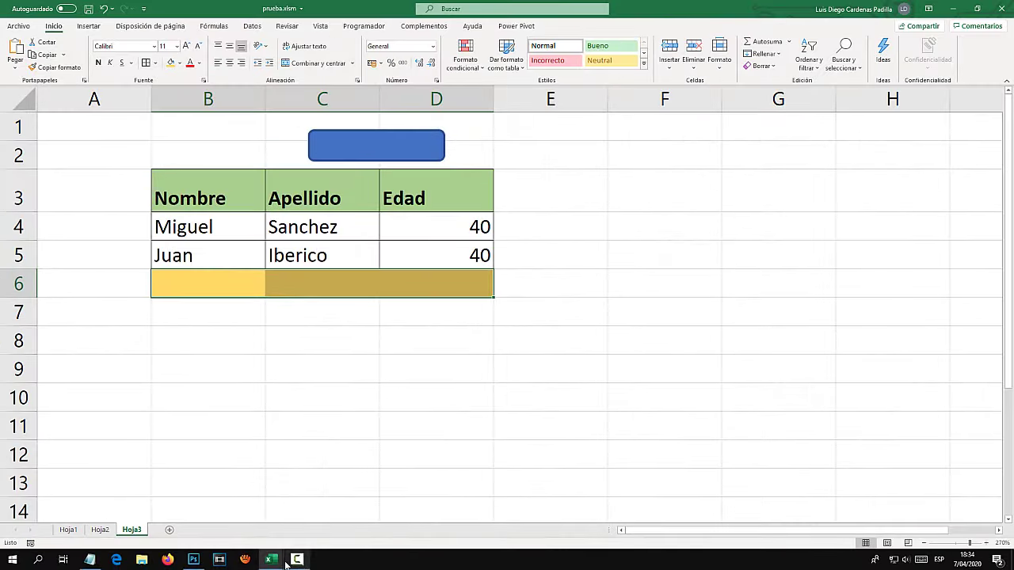
Step: Complete the insertar_fila line as ActiveSheet.Cells(Fila, Columna).End(xlUp).Row, select Columna, and return to Excel
click(270, 559)
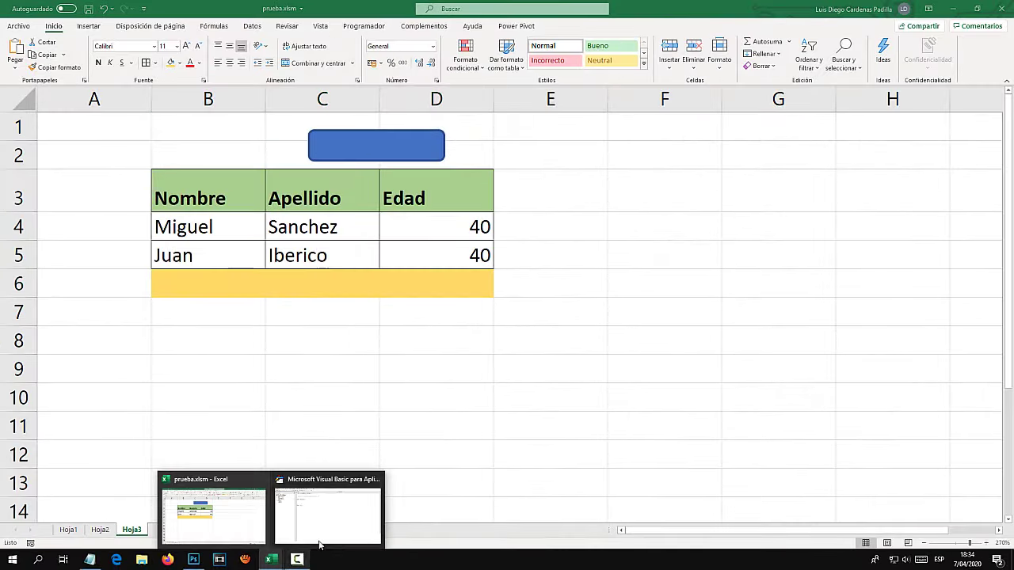
click(320, 522)
click(431, 168)
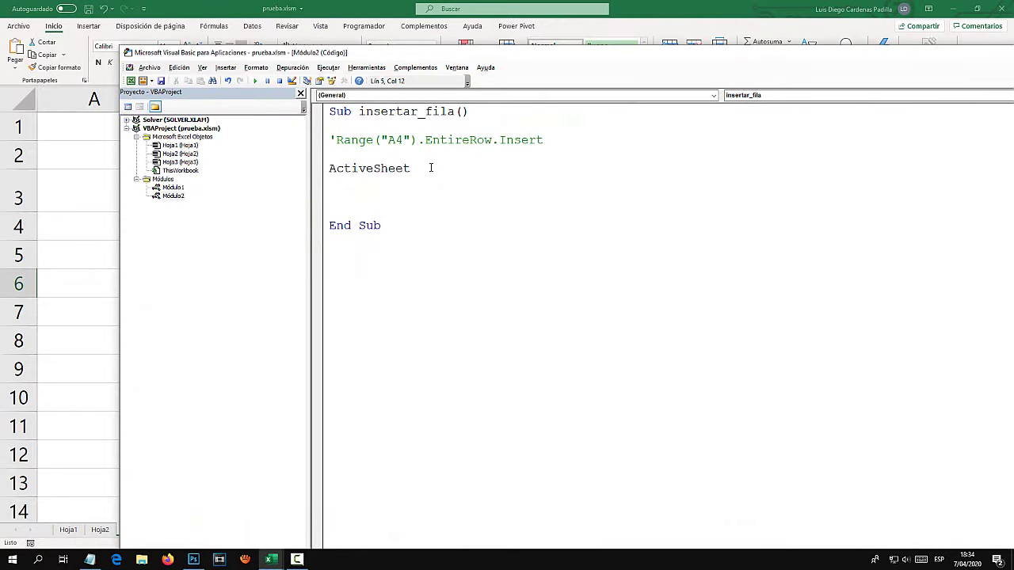
text(ells()
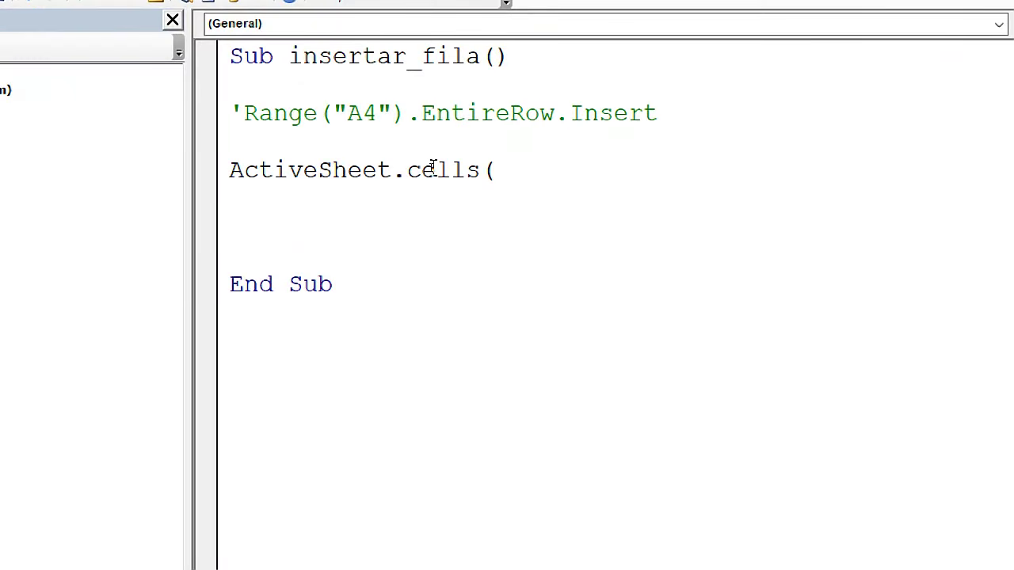
text(Fila,Co)
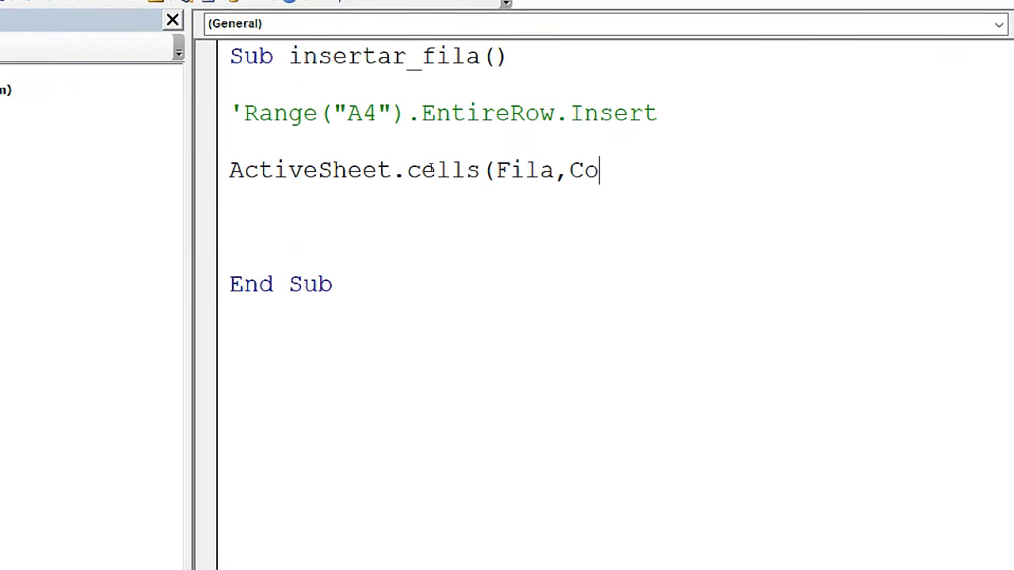
text(lumna)
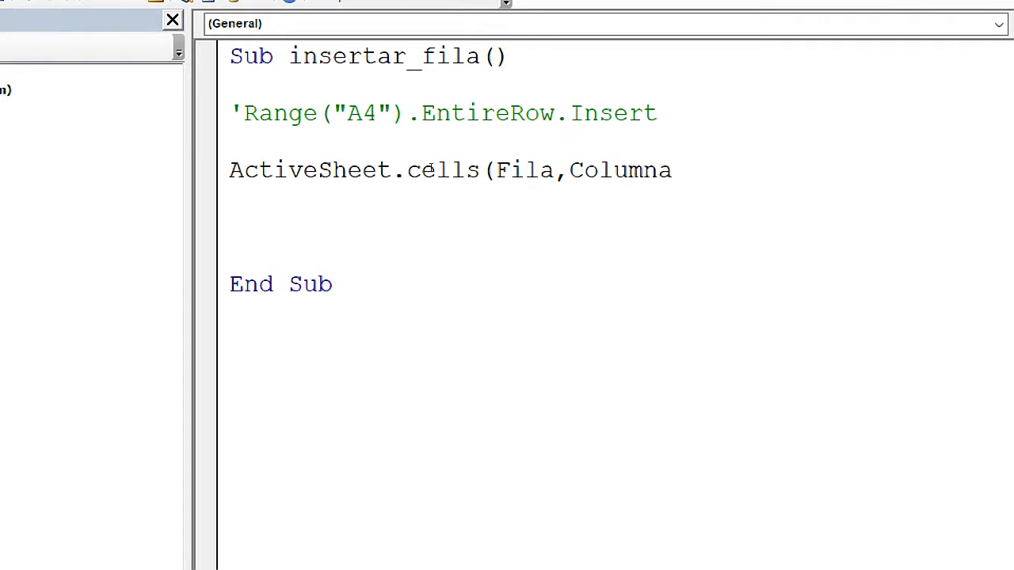
text().)
text(En)
text(d(x)
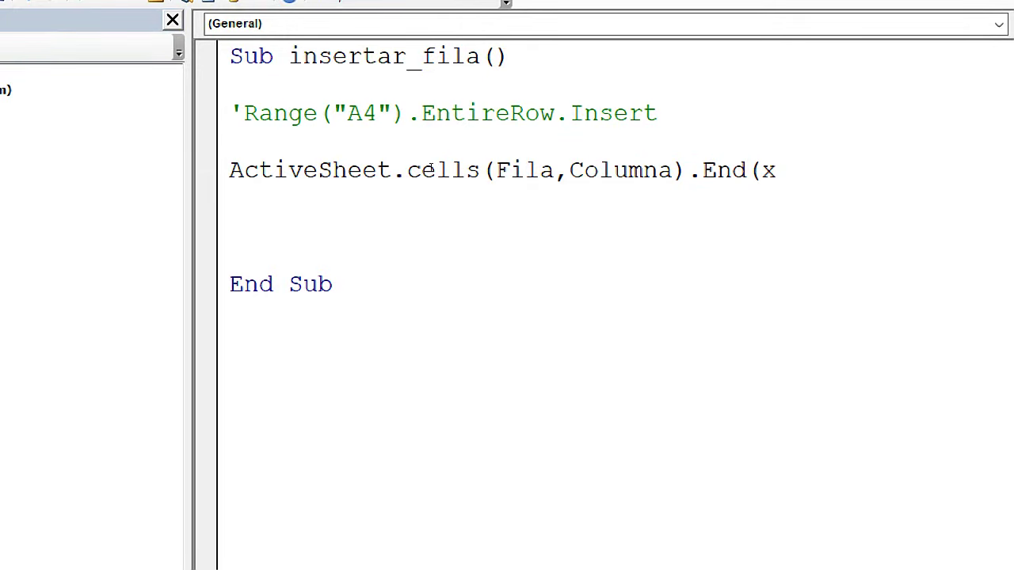
text(lUp)
text().Row)
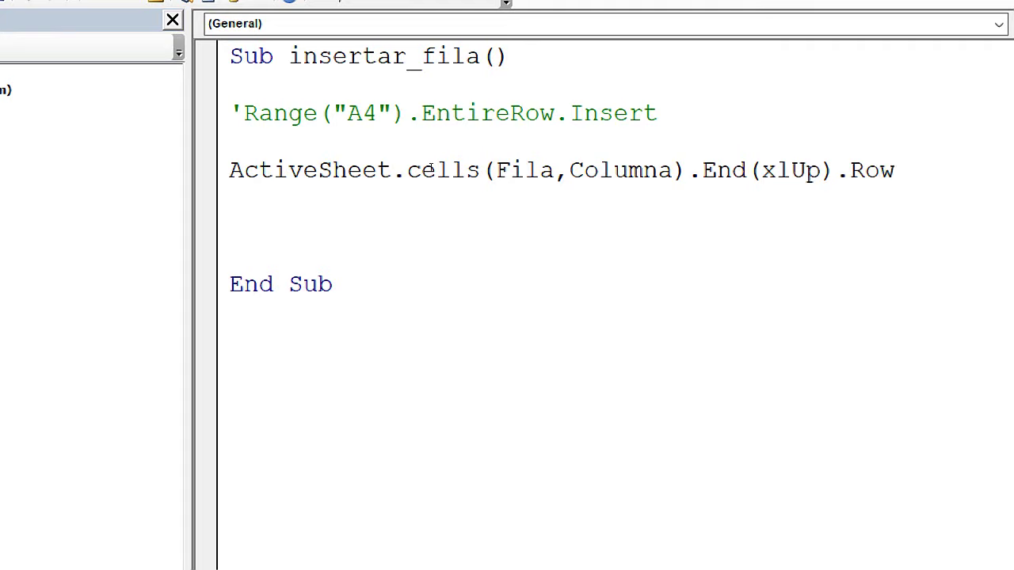
key(Return)
key(Up)
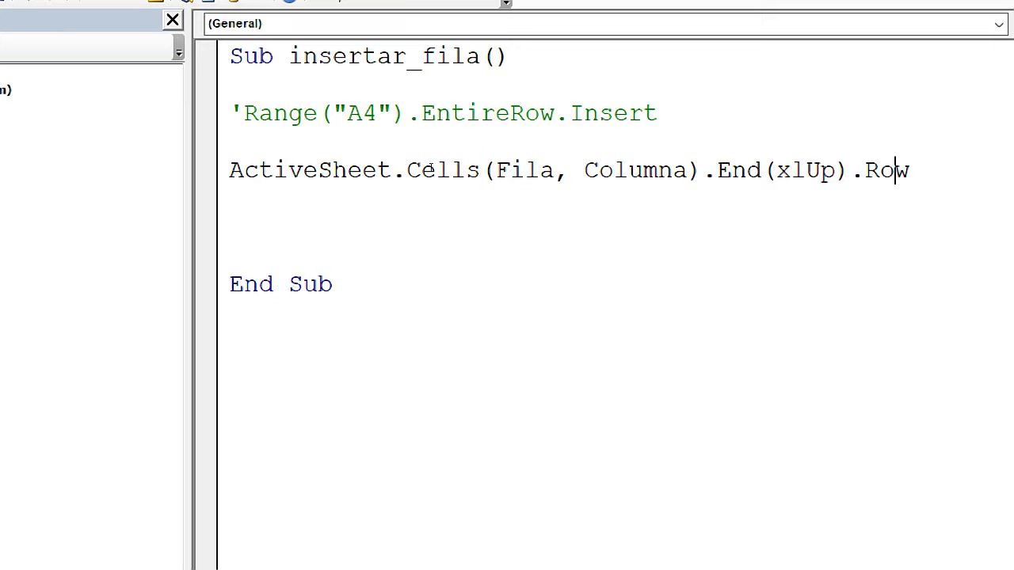
drag(687, 173, 584, 173)
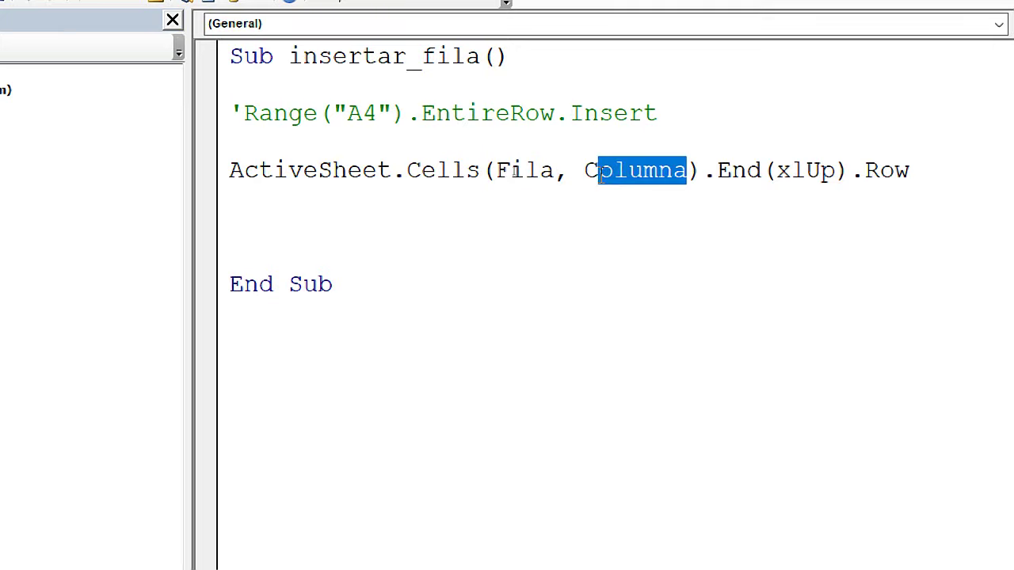
key(alt+F11)
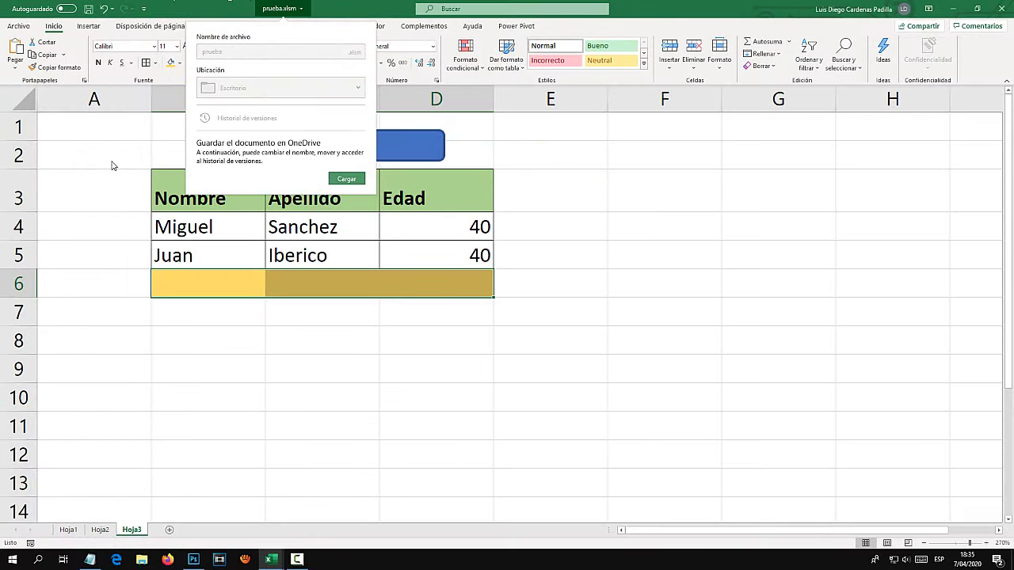
Step: Select column B in Excel, then replace Columna with "B" in the macro line
click(211, 124)
click(118, 283)
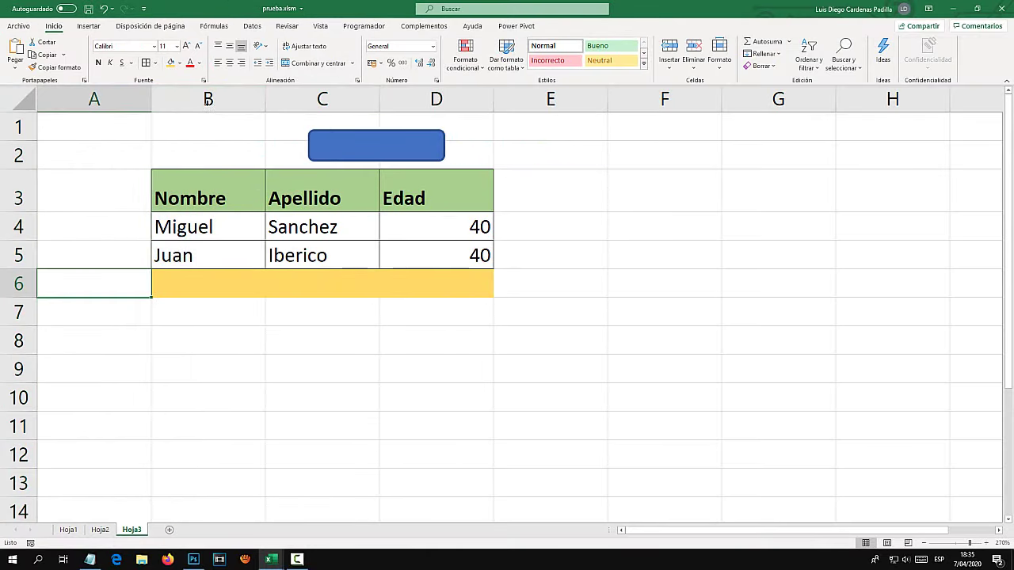
click(183, 245)
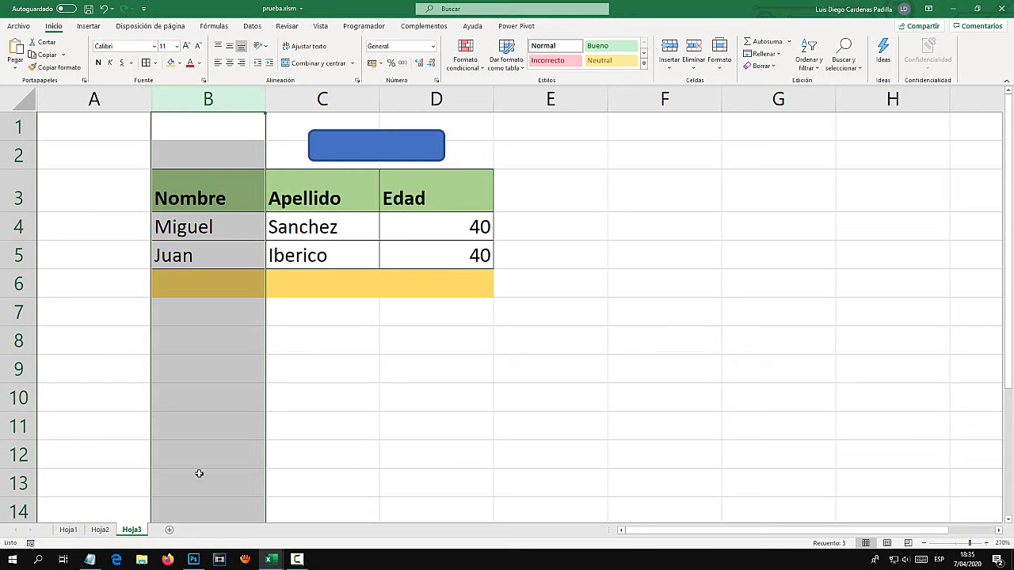
key(alt+F11)
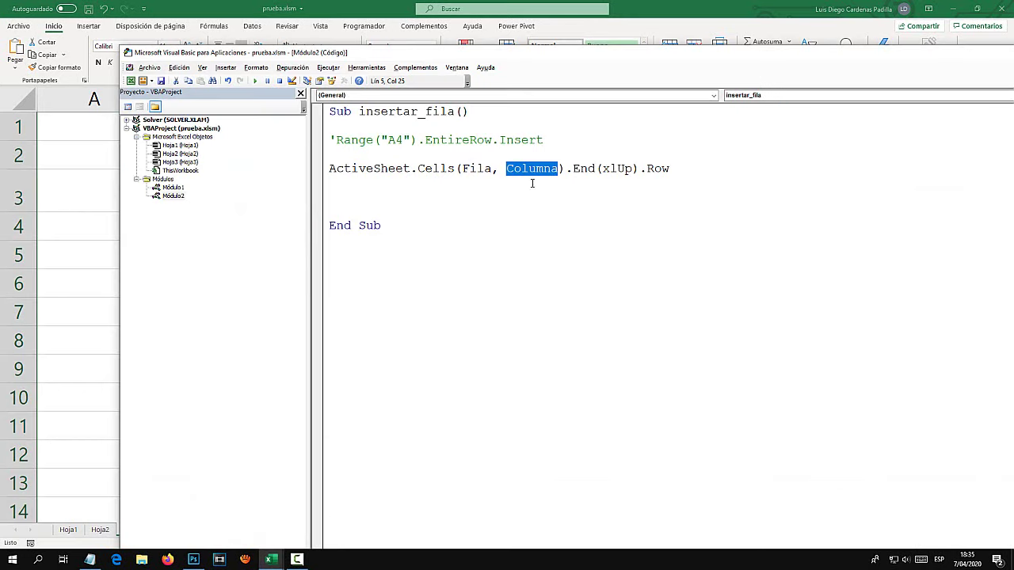
text("b")
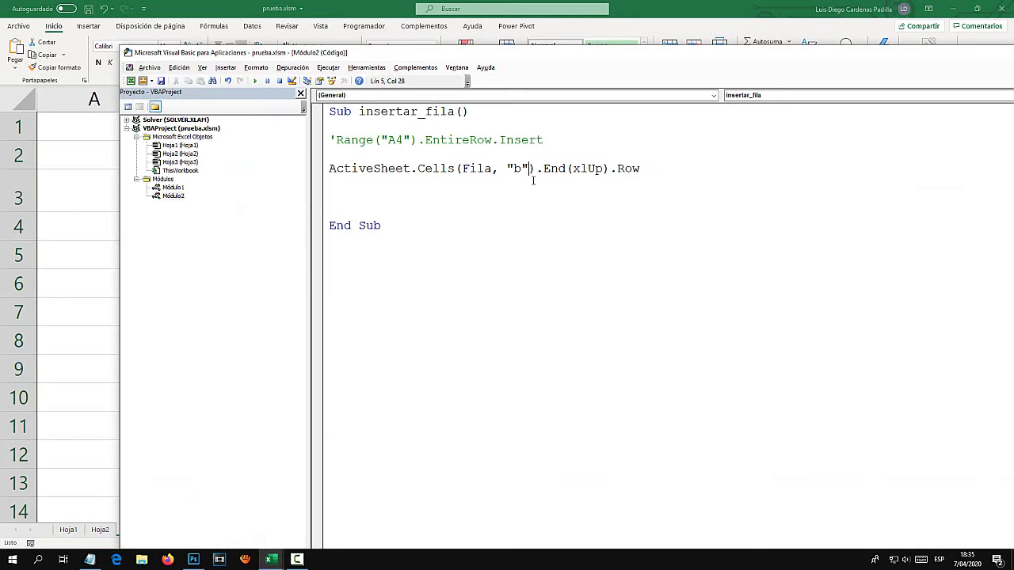
key(BackSpace)
key(BackSpace)
text(B)
text(")
Step: Replace Fila with Rows.Count in the ActiveSheet.Cells line
key(shift+Left)
key(shift+Left)
key(shift+Left)
text(Ro)
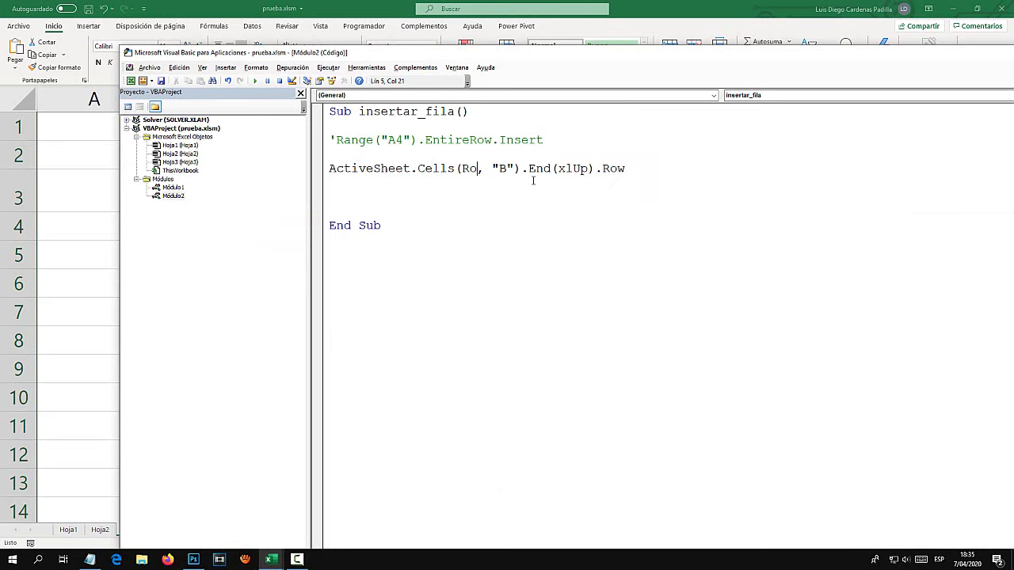
text(ws.Count)
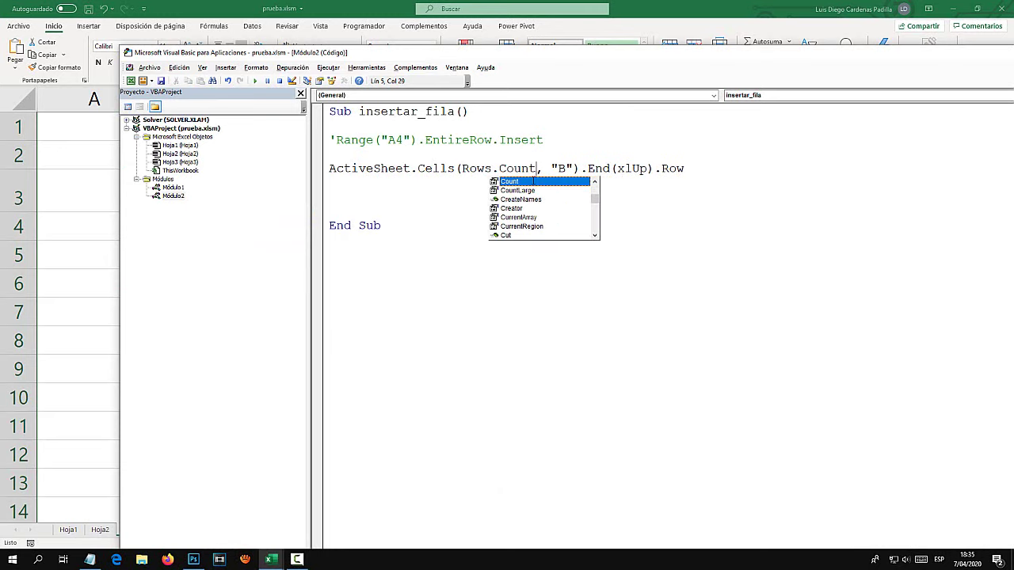
key(Escape)
key(shift+Left)
key(shift+Left)
key(shift+Left)
key(shift+Left)
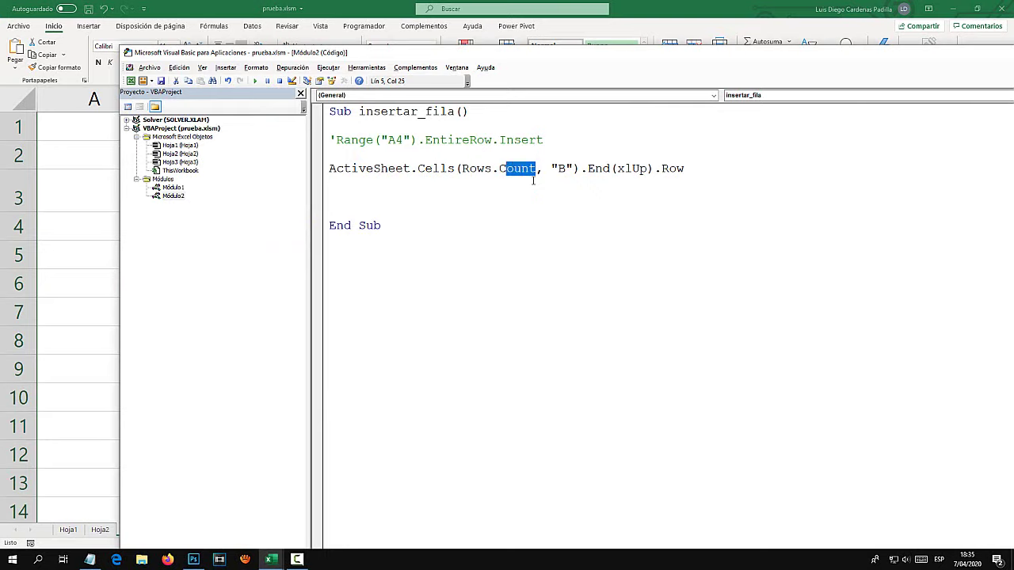
key(shift+Left)
key(shift+Left)
key(shift+Left)
key(shift+Left)
key(shift+Left)
key(shift+Left)
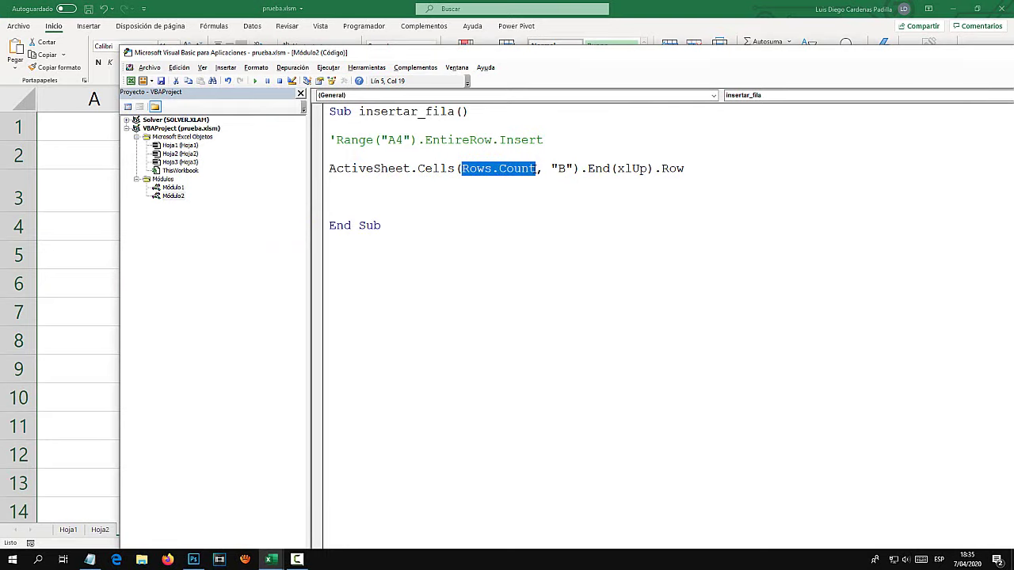
click(538, 170)
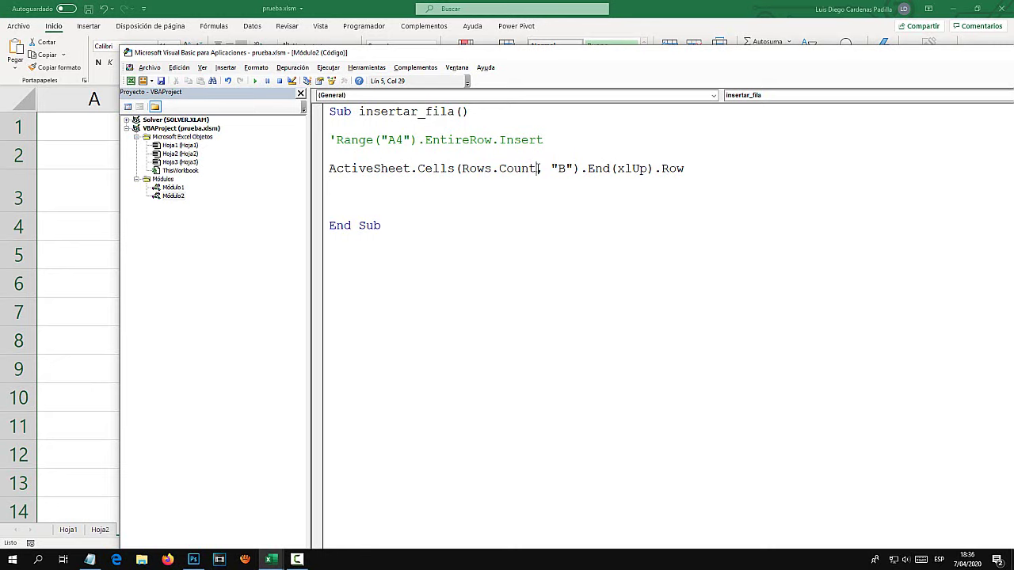
Step: Back in Excel, select B1 and column B, then bring up the Photoshop keyboard image
click(373, 5)
click(224, 136)
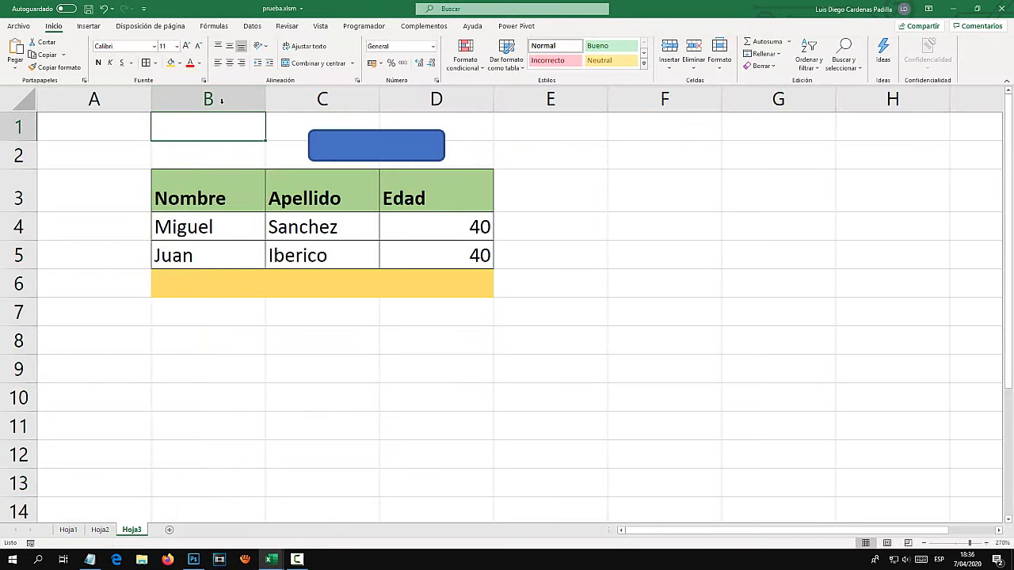
click(222, 99)
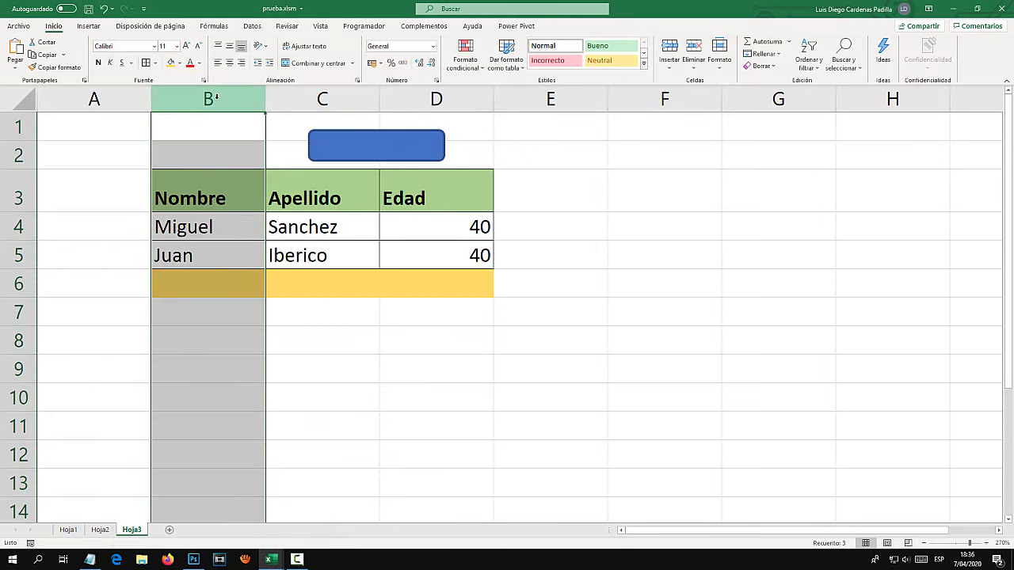
click(197, 561)
Step: At 100% zoom, circle the Fin key and arrow the down key in red, then select B7 in Excel
key(ctrl+plus)
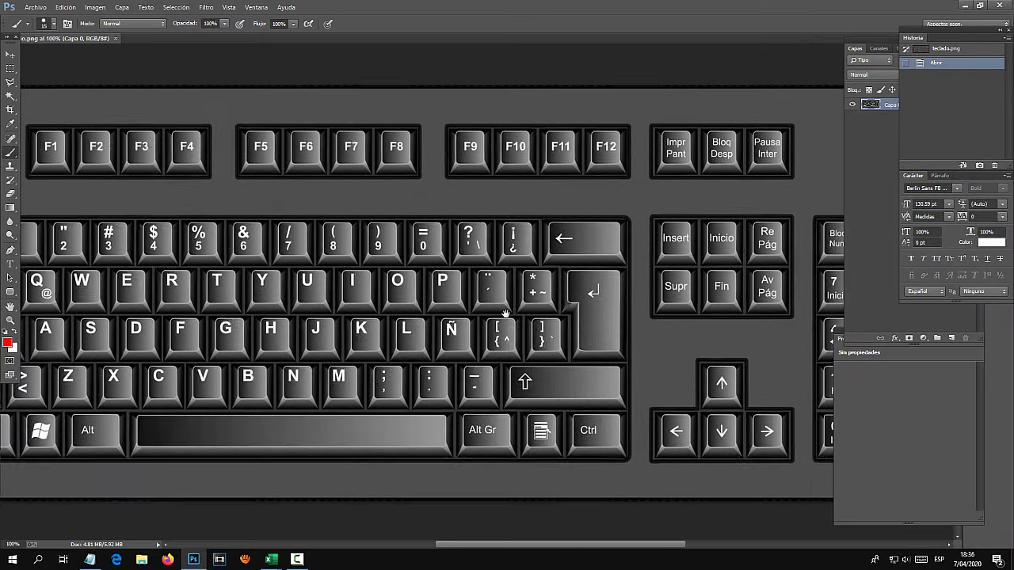
drag(439, 345, 354, 324)
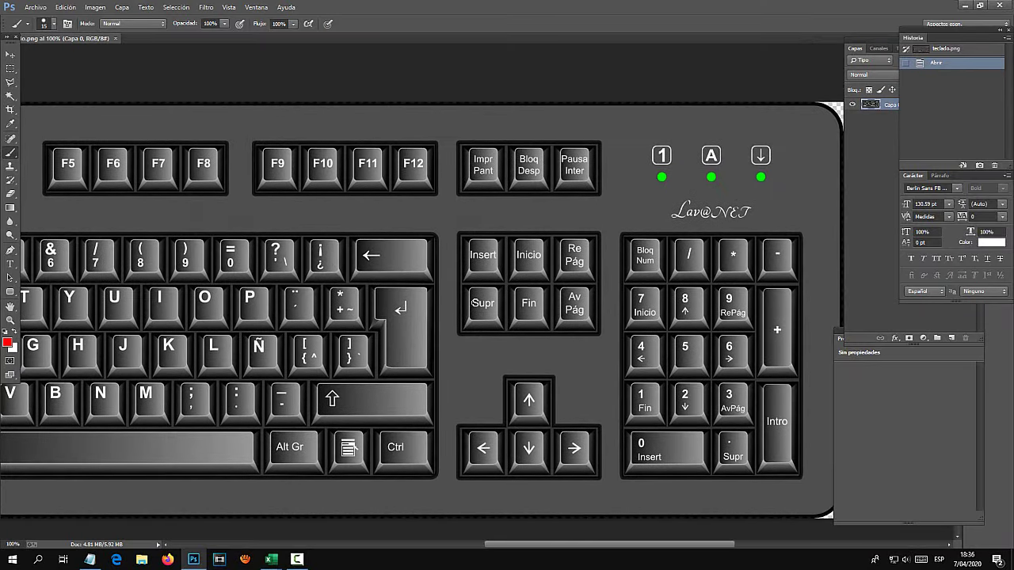
mouse_move(549, 281)
mouse_down()
mouse_move(499, 333)
mouse_move(557, 282)
mouse_up()
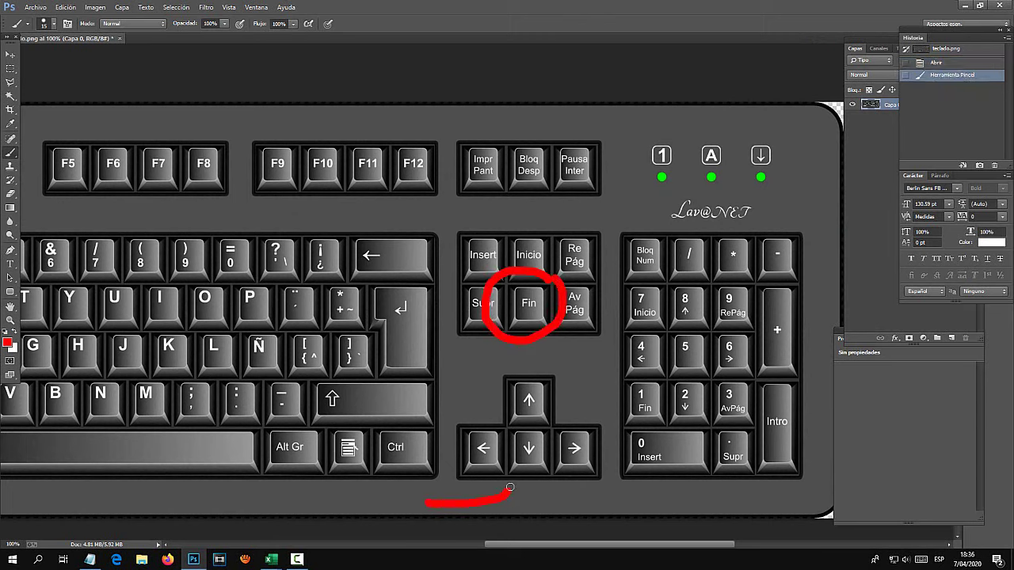
mouse_move(436, 503)
mouse_down()
mouse_move(511, 485)
mouse_move(519, 515)
mouse_up()
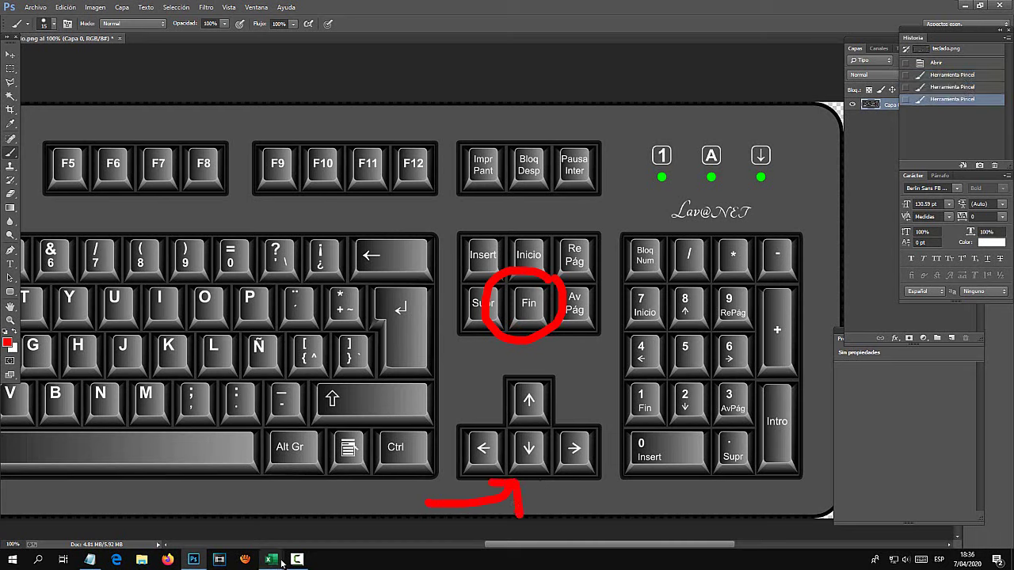
mouse_move(270, 559)
click(229, 523)
click(197, 311)
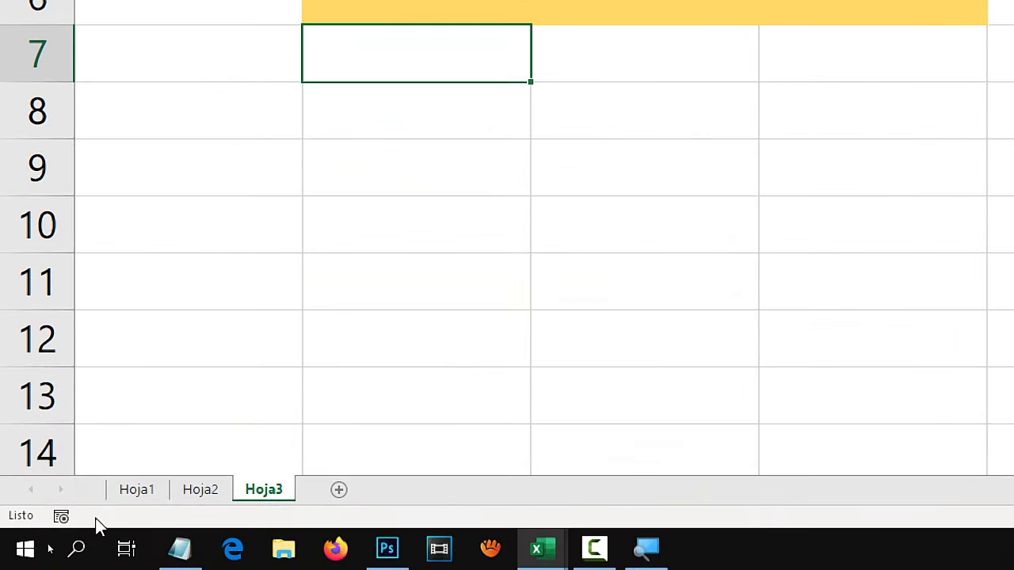
Step: From B7, use End then Down to jump to row 1048576 in column B
key(End)
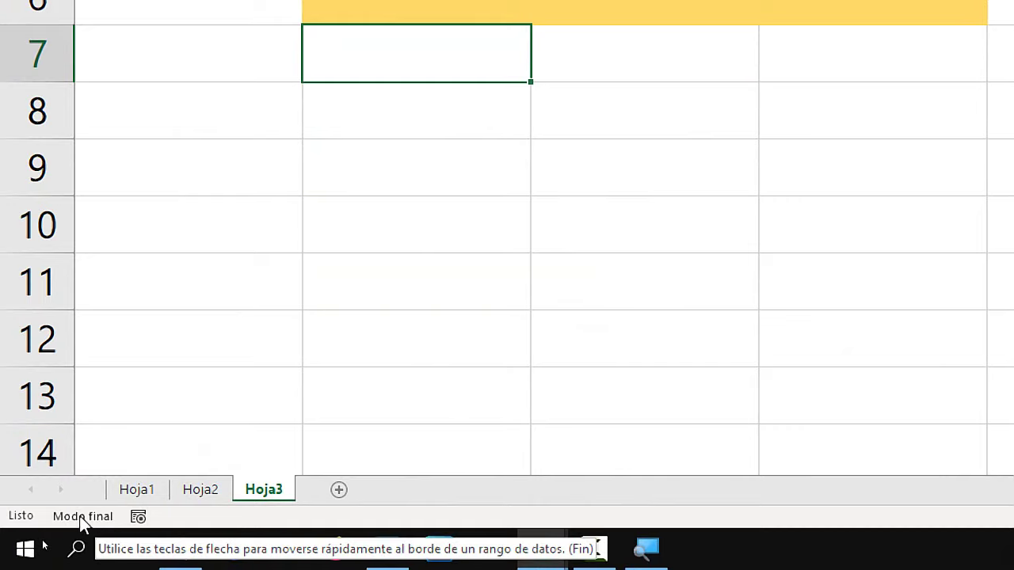
key(Down)
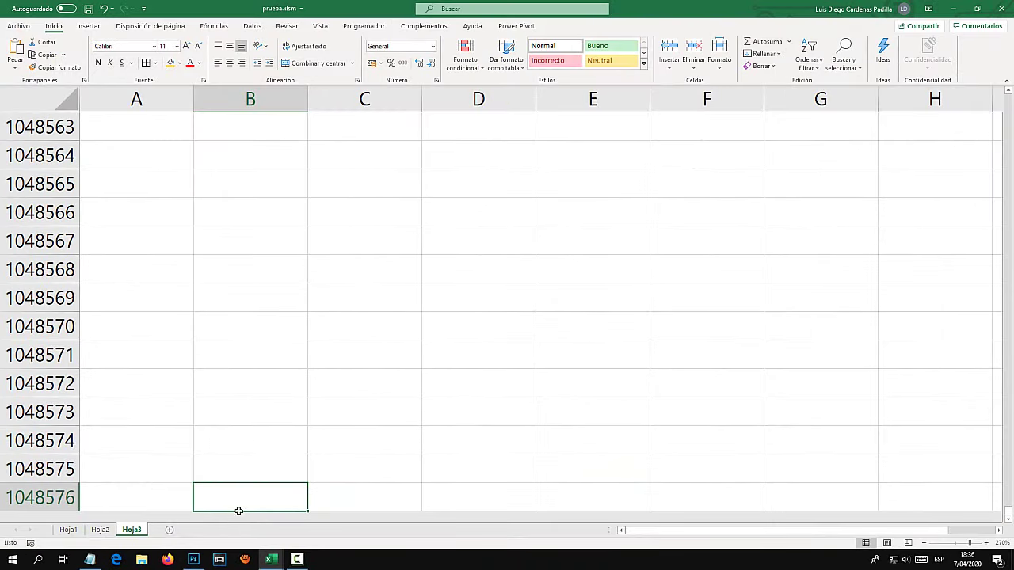
Step: Revert the keyboard image and redraw red circles around the Fin and up-arrow keys, then return to Excel
click(194, 560)
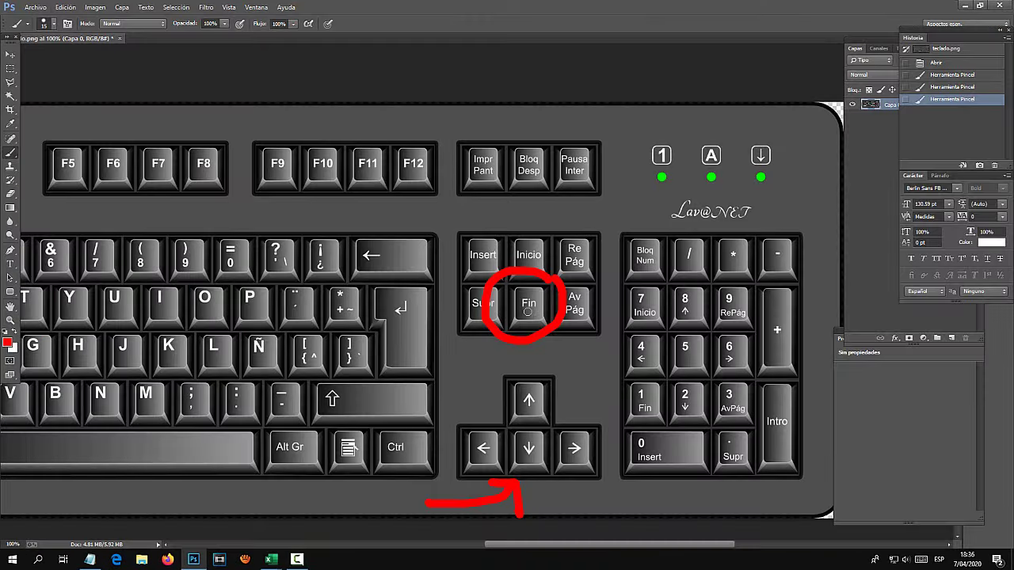
click(933, 87)
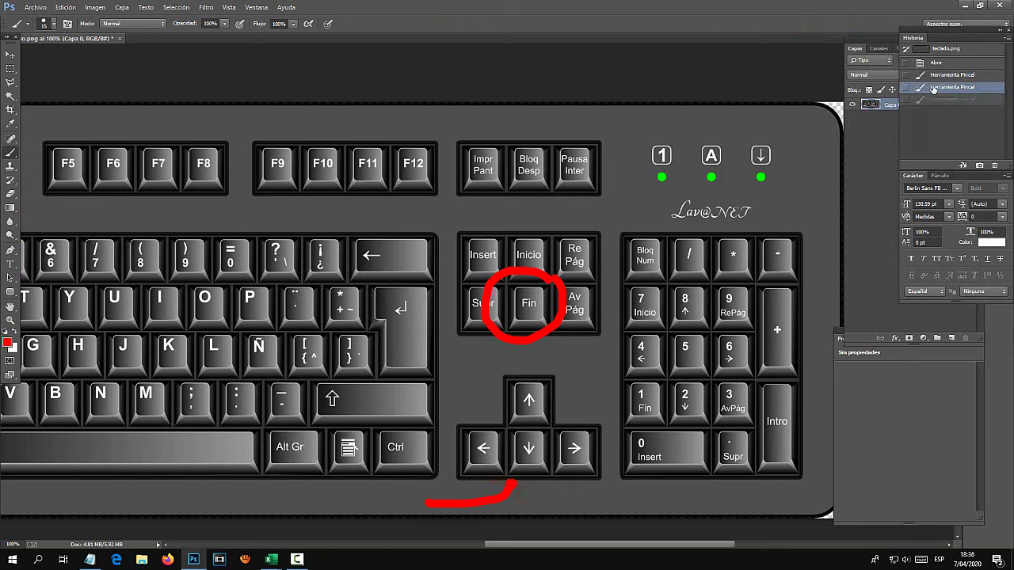
click(936, 63)
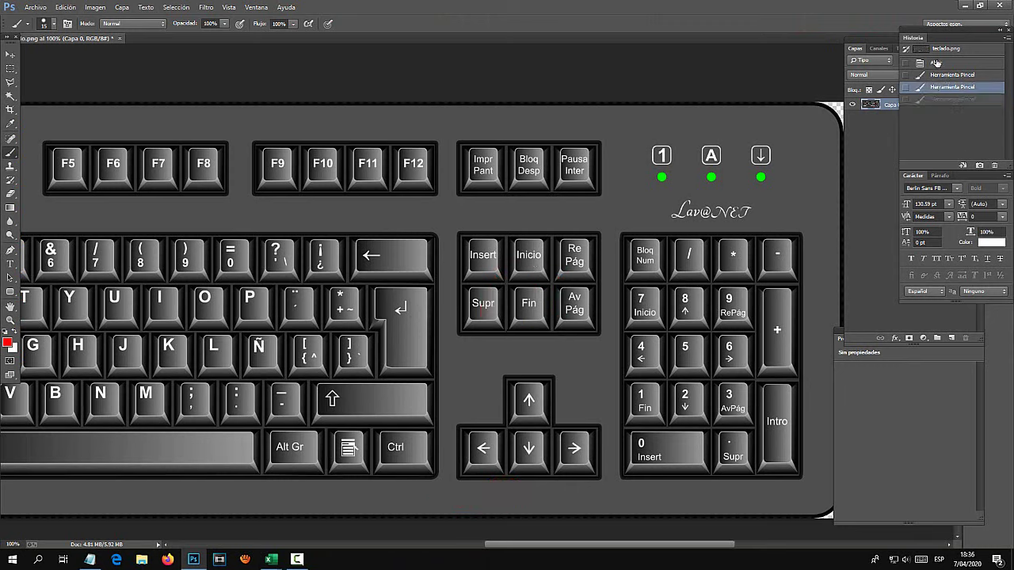
drag(547, 265, 561, 273)
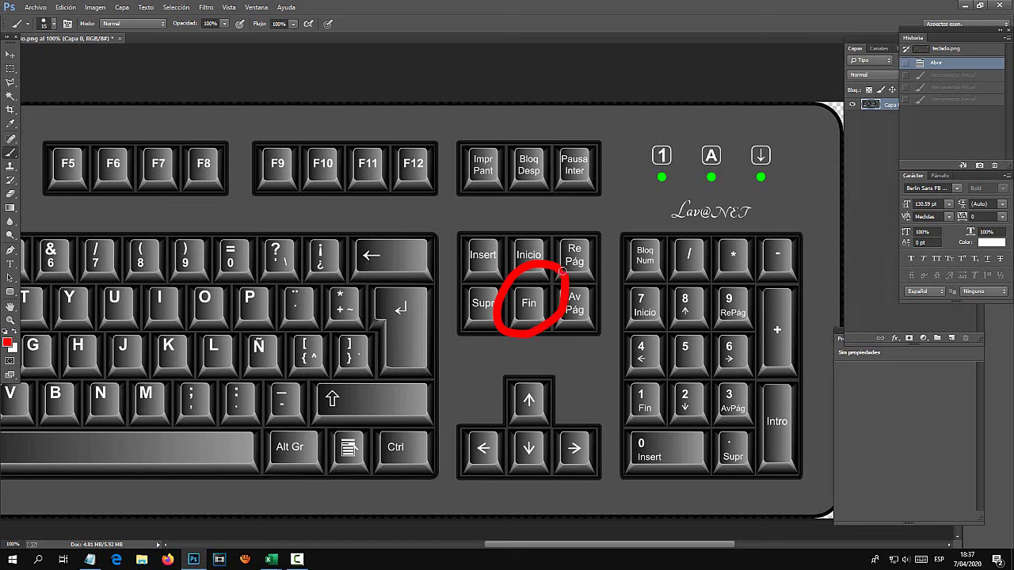
drag(542, 327, 491, 312)
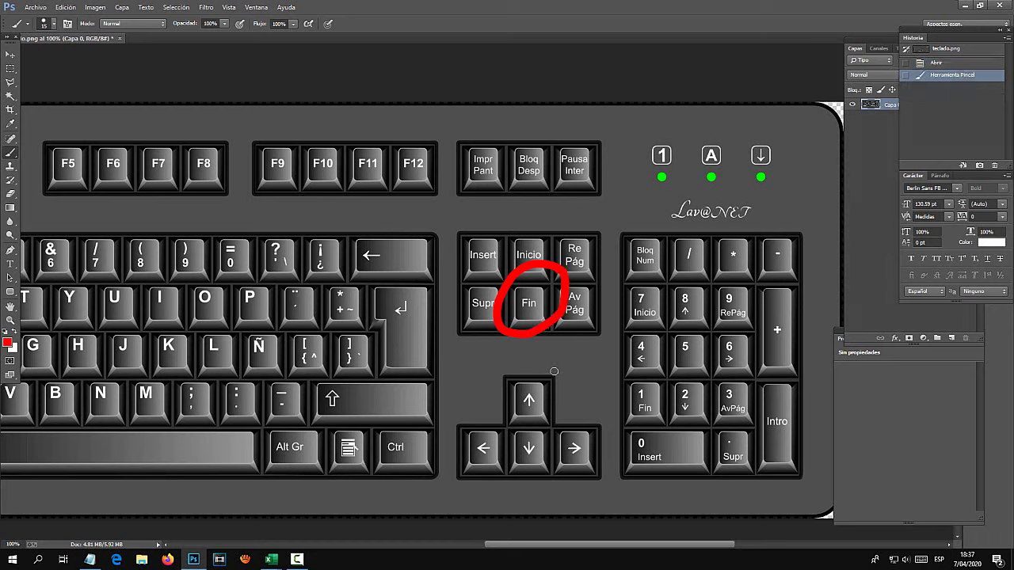
mouse_move(493, 415)
mouse_down()
mouse_move(559, 391)
mouse_move(554, 372)
mouse_up()
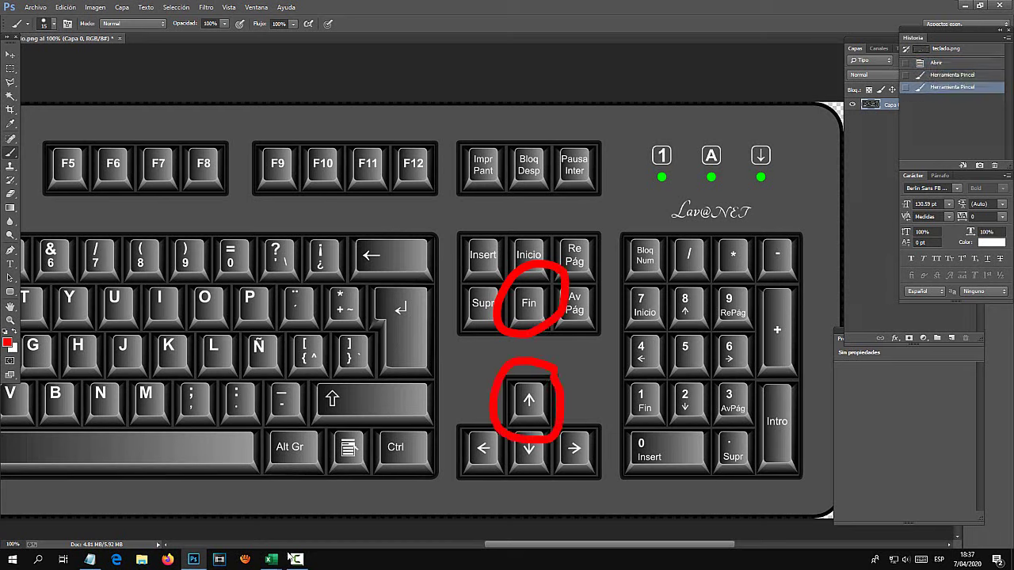
mouse_move(270, 559)
click(234, 525)
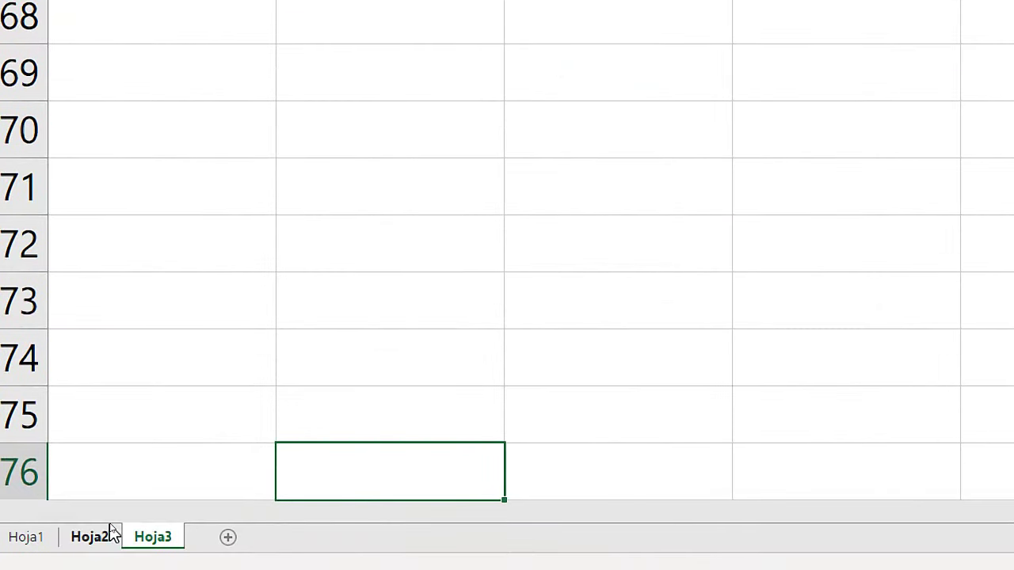
Step: Use End then Up to jump from row 1048576 back to B5
key(End)
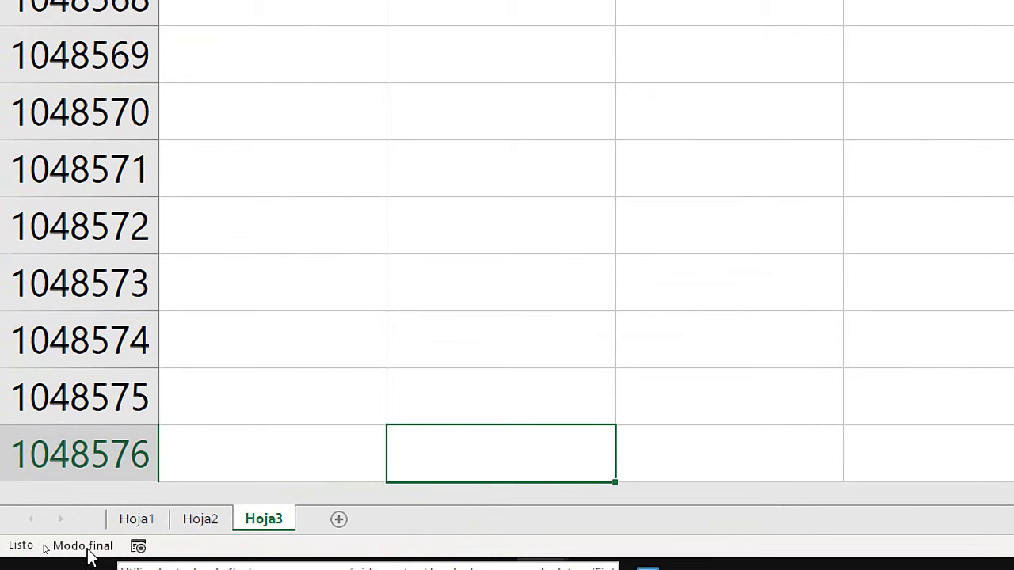
key(Up)
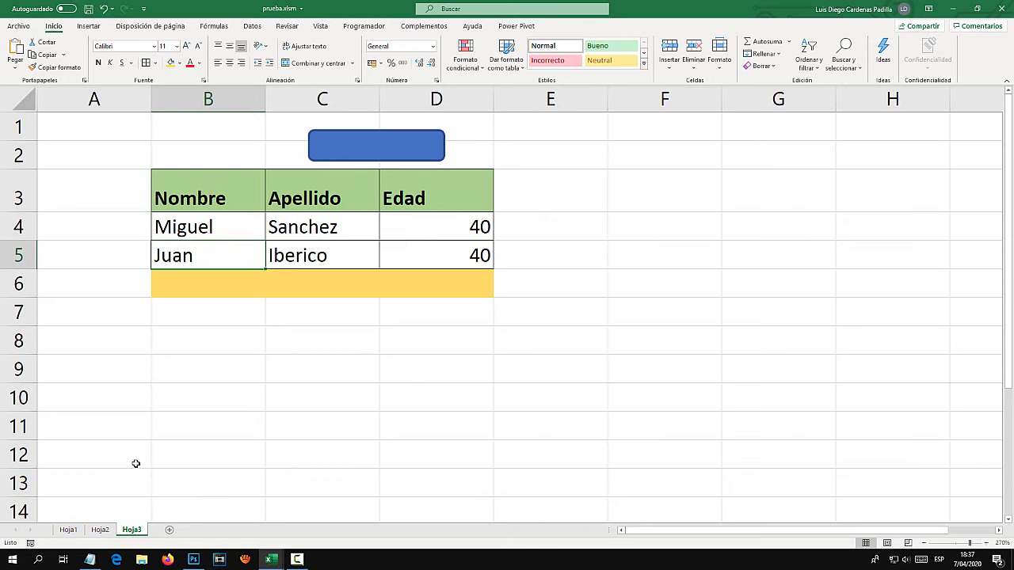
Step: Open Módulo2's insertar_fila code and highlight its Rows.Count and "B" arguments
right_click(135, 530)
click(170, 440)
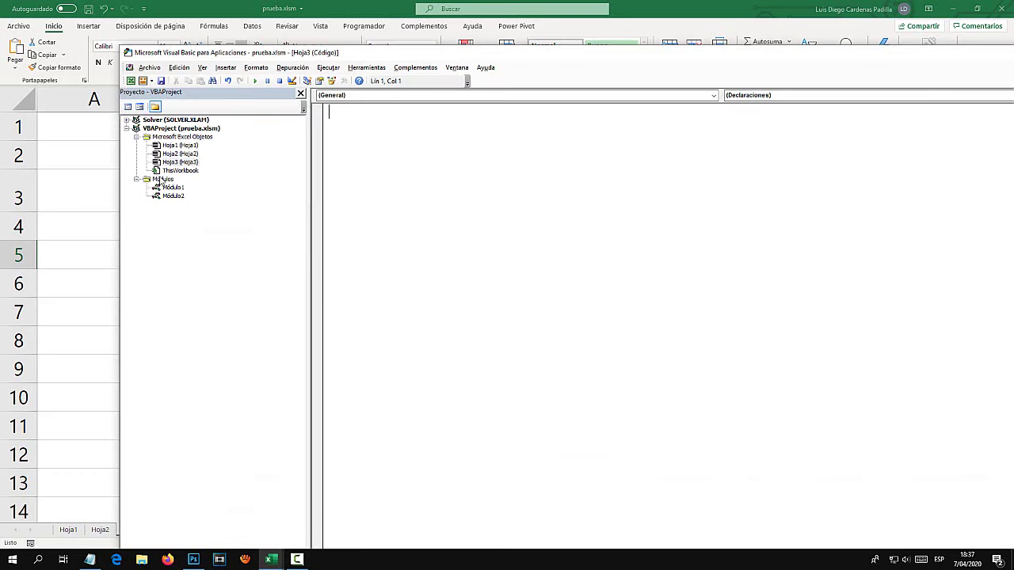
click(174, 196)
double_click(174, 195)
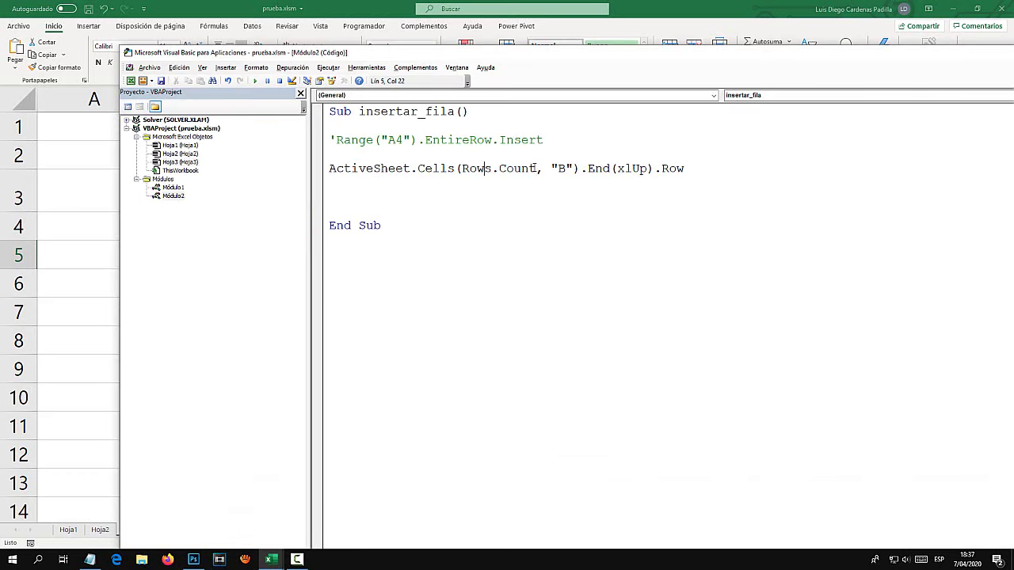
drag(535, 167, 462, 168)
drag(565, 168, 646, 170)
key(alt+F11)
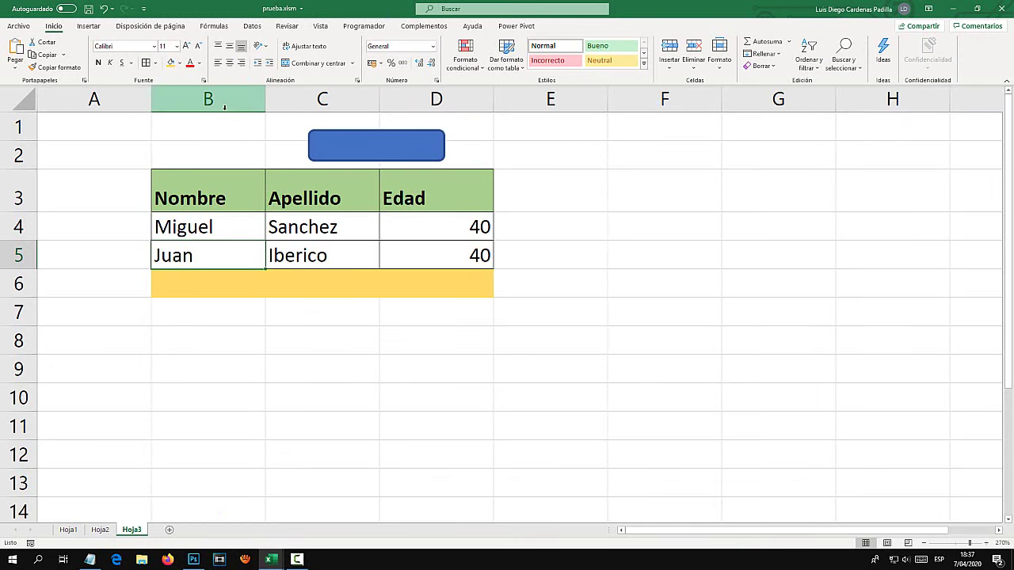
Step: Check cells B14 and B5 on the sheet, then highlight Row at the macro line's end
click(190, 508)
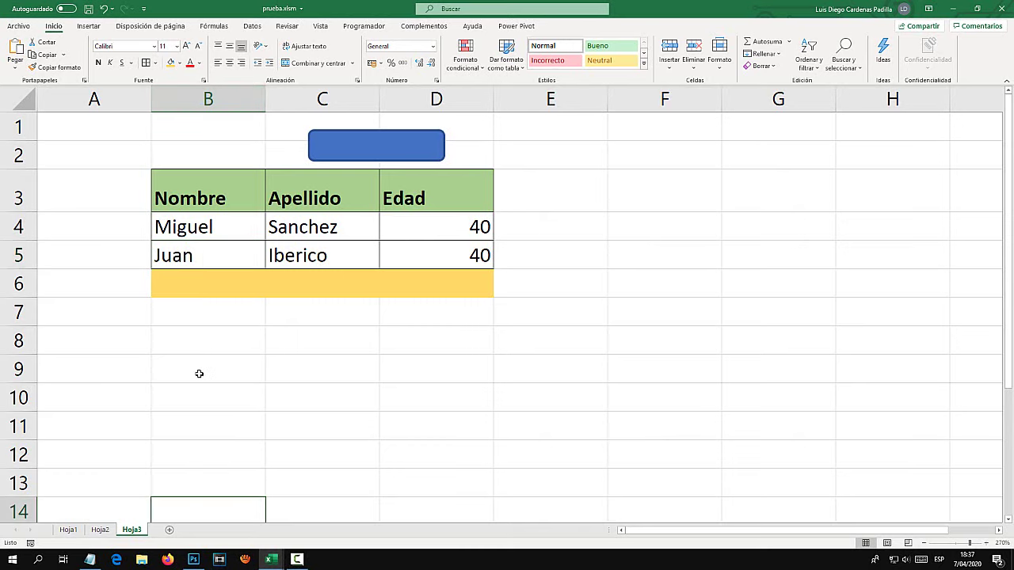
click(194, 254)
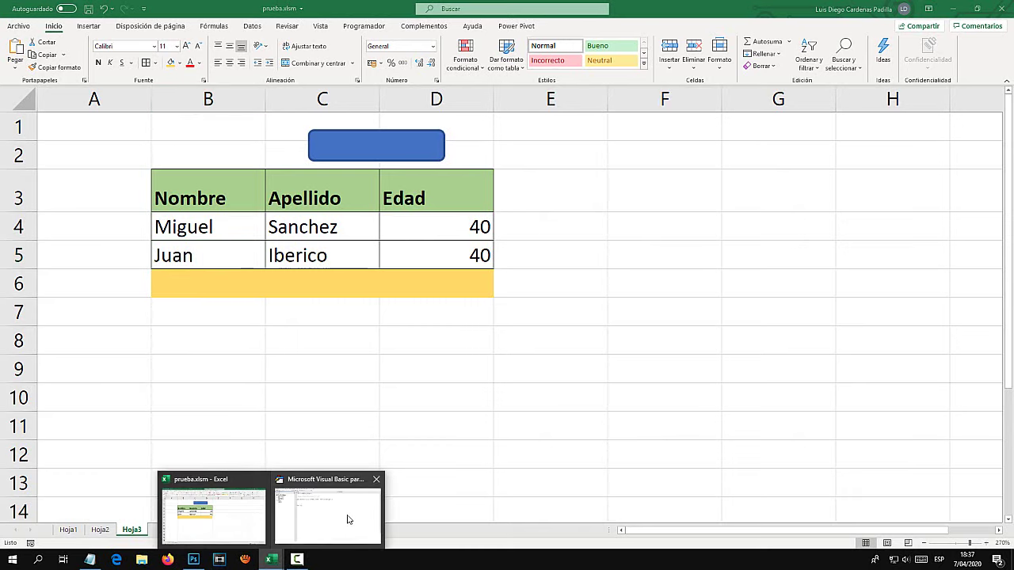
click(356, 534)
drag(685, 168, 658, 169)
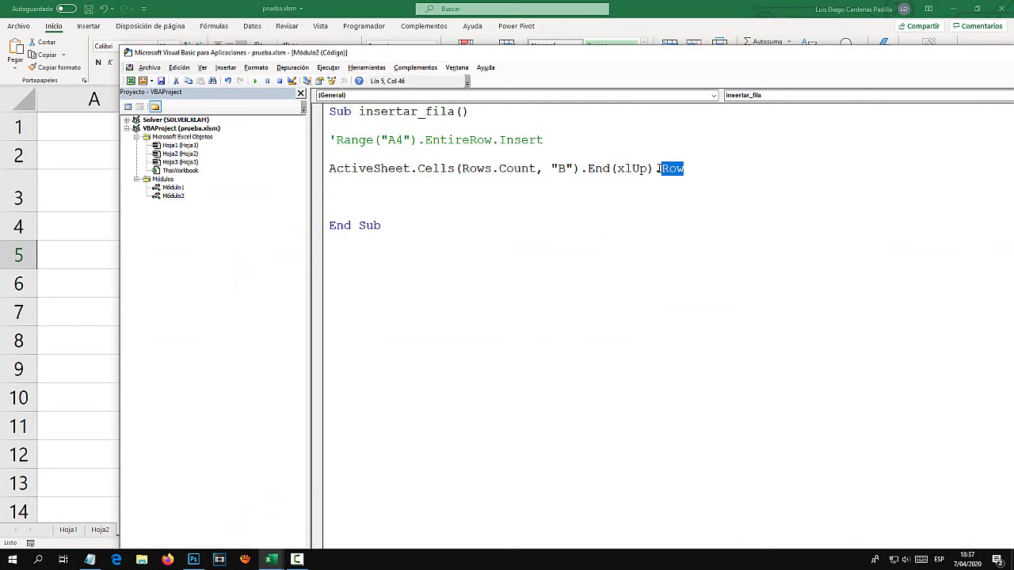
click(323, 4)
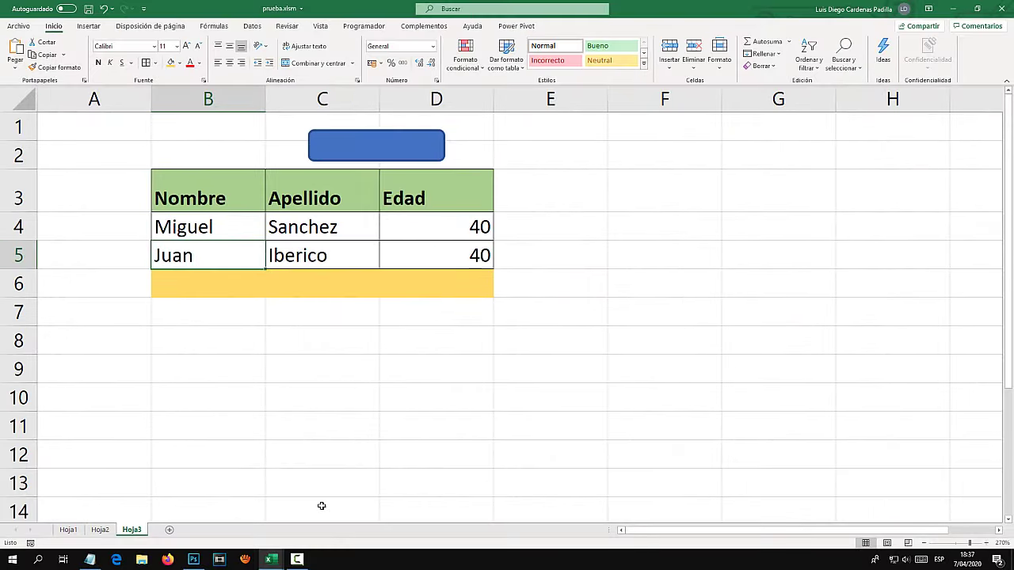
Step: Prefix the ActiveSheet line with MsgBox and save the workbook
right_click(139, 533)
click(166, 446)
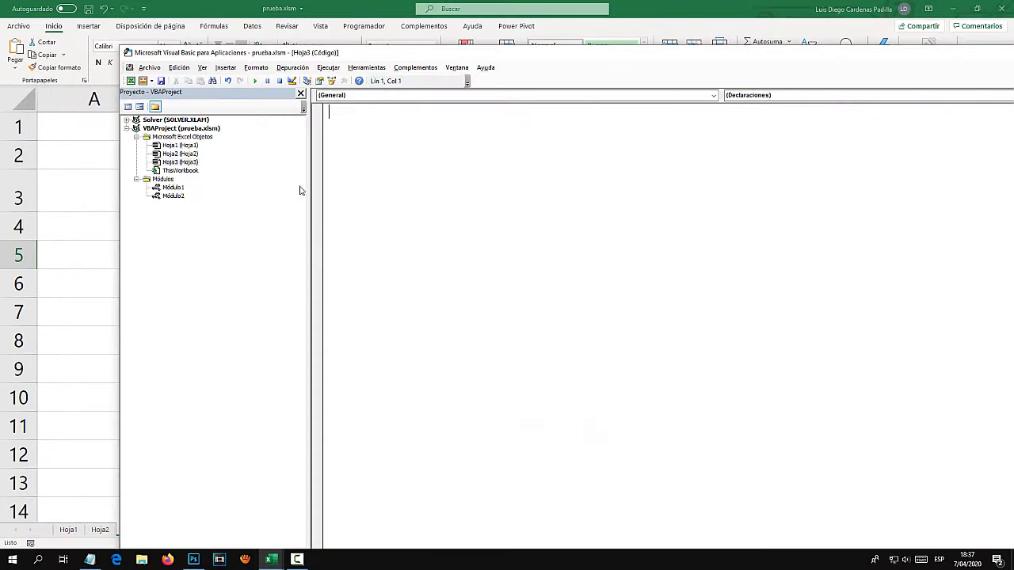
double_click(173, 196)
click(323, 169)
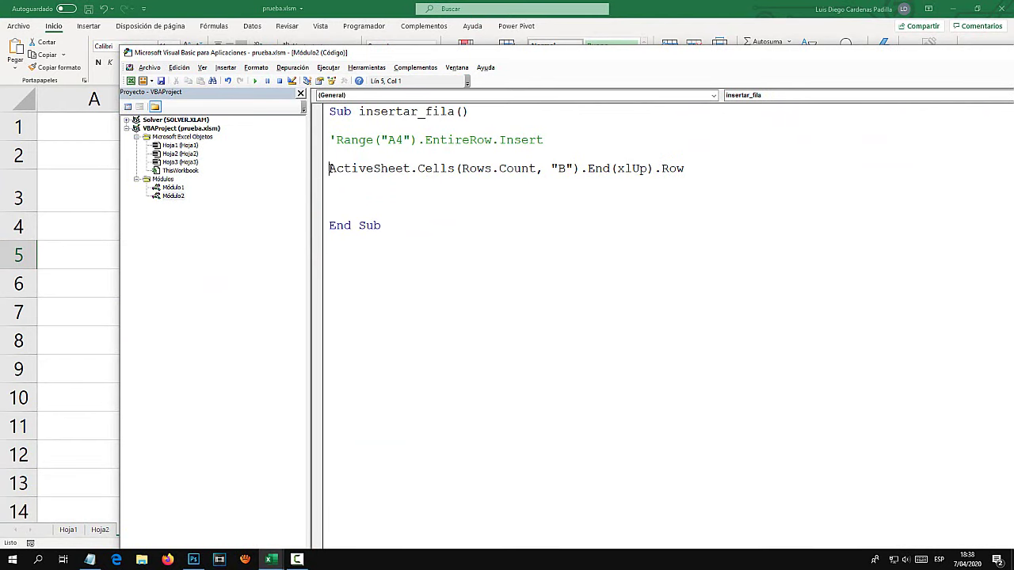
text(ms)
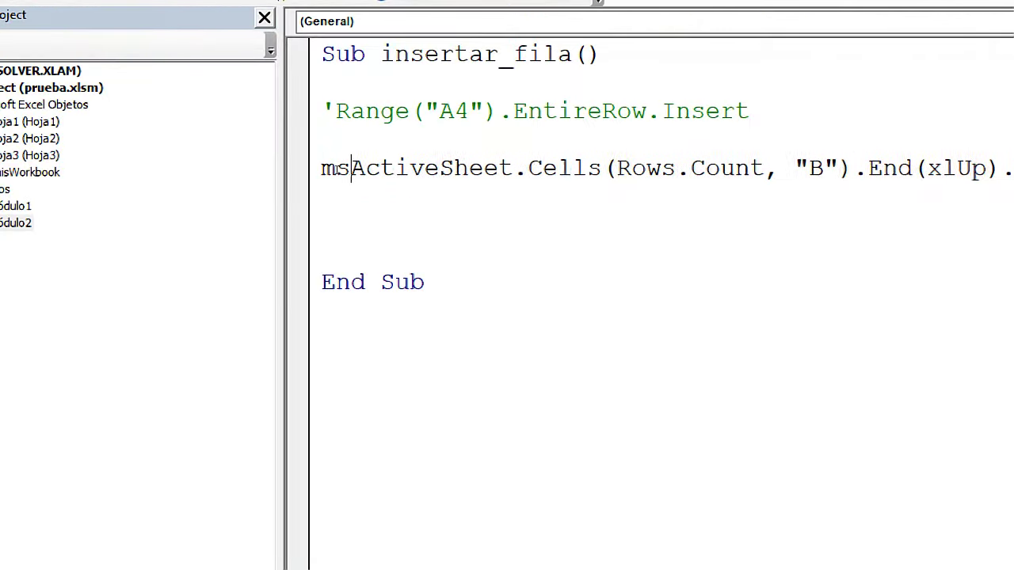
text(gbox)
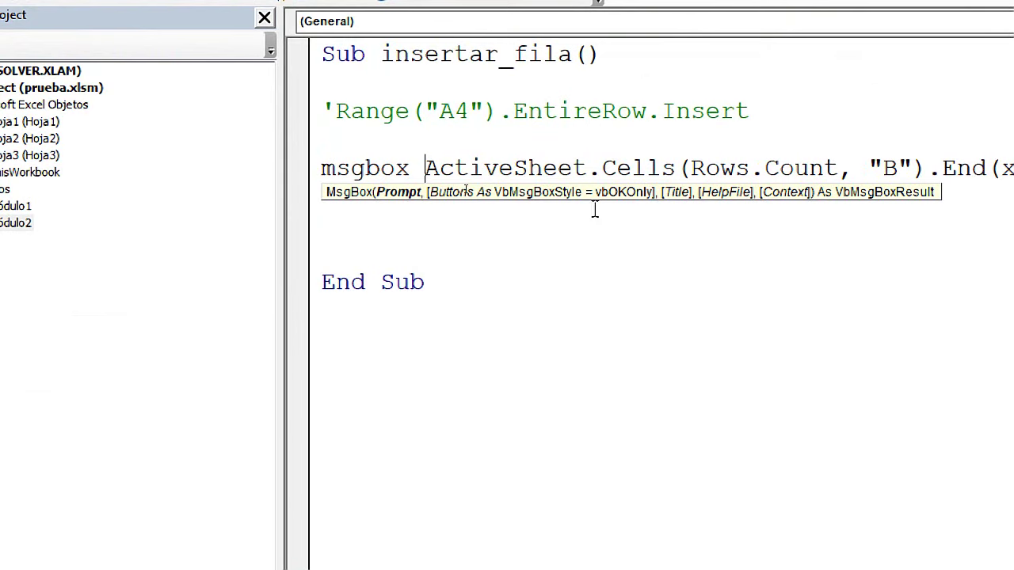
click(378, 233)
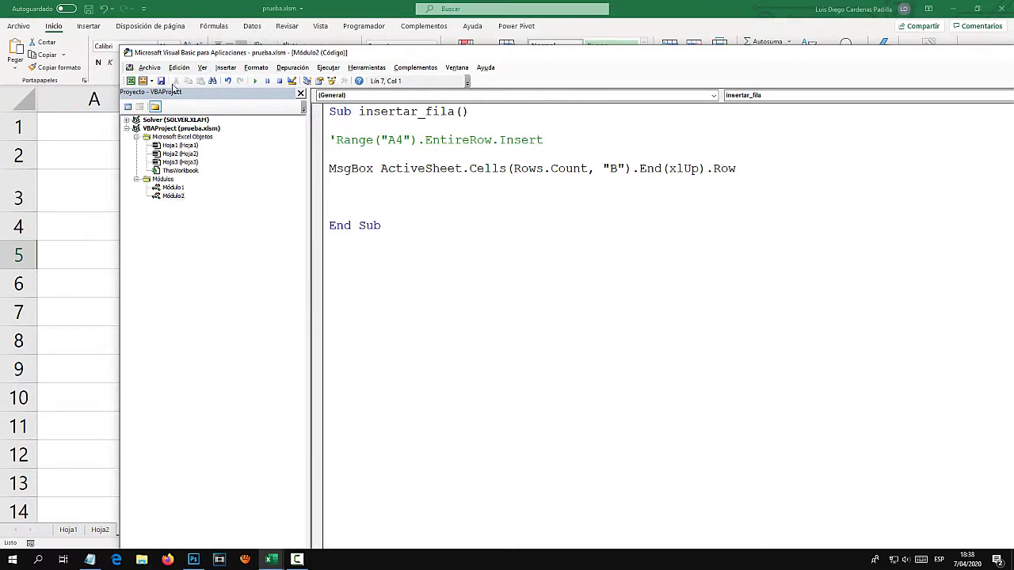
click(160, 80)
key(alt+F11)
Step: Run the blue button (reports row 5), enter test data sdf/dfas/asdfasdf in row 6, rerun (row 6)
click(204, 369)
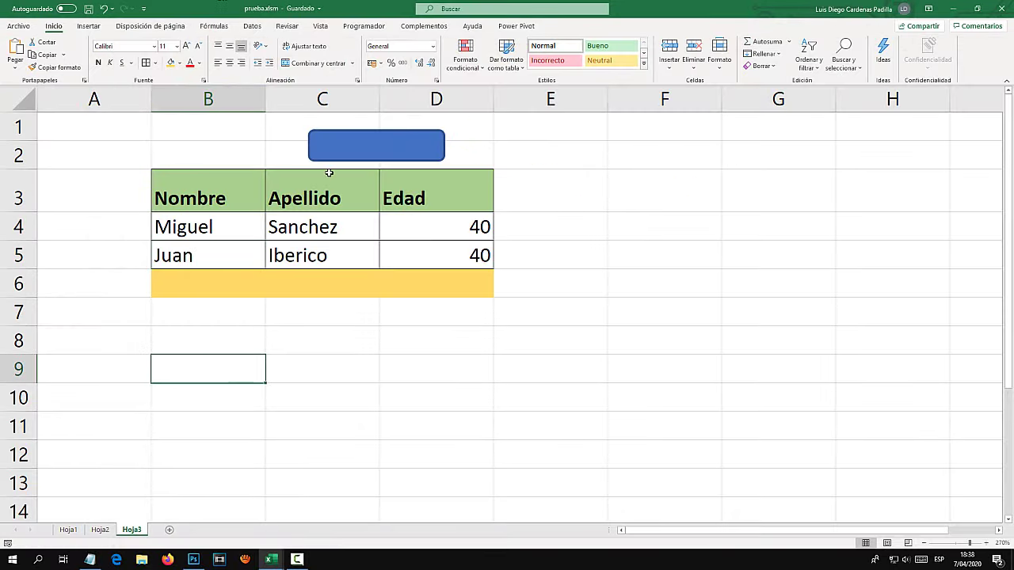
click(350, 153)
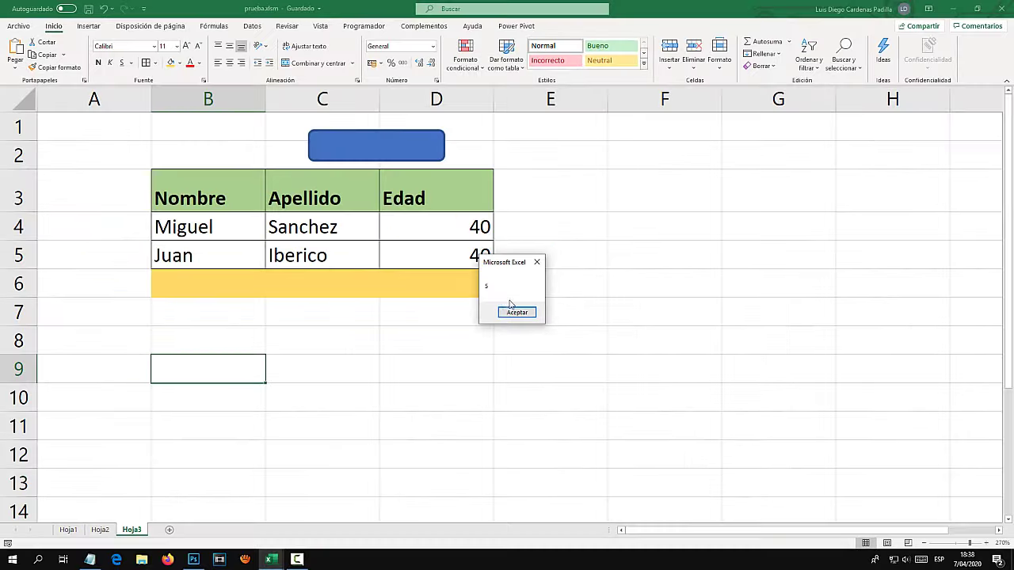
click(510, 306)
click(252, 287)
text(sdf	dfas	)
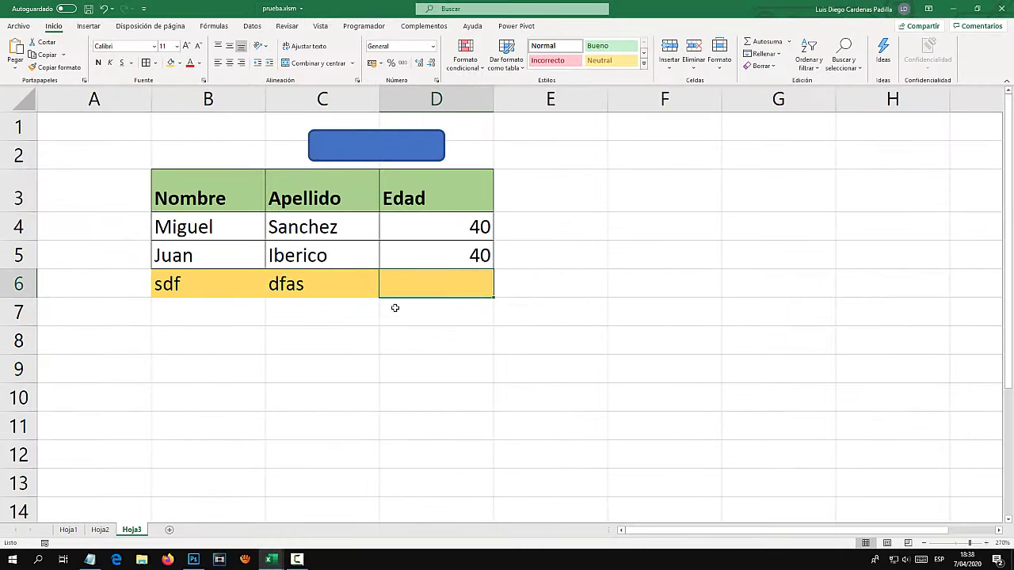
text(asdfasdf)
click(322, 341)
click(19, 283)
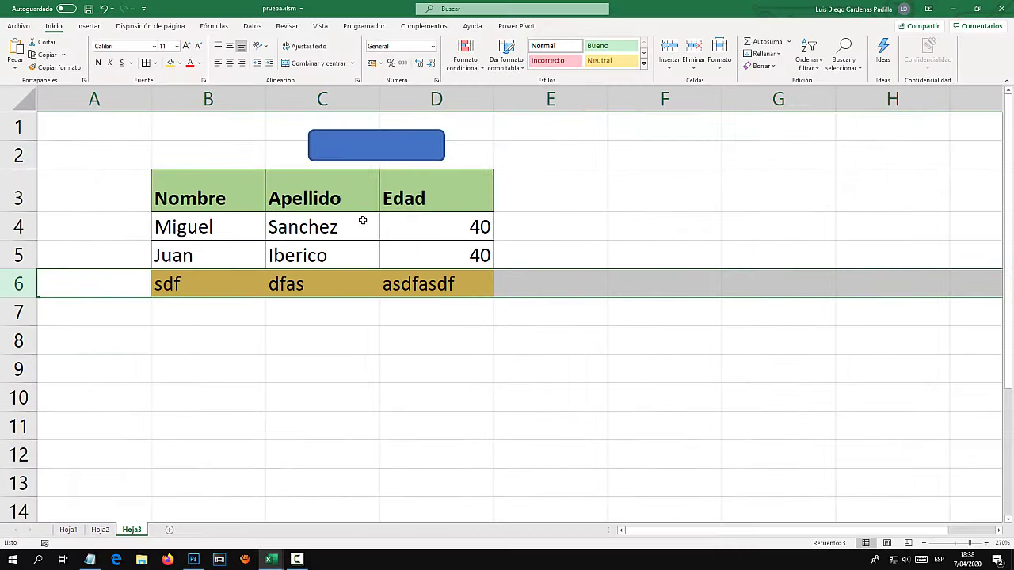
click(411, 151)
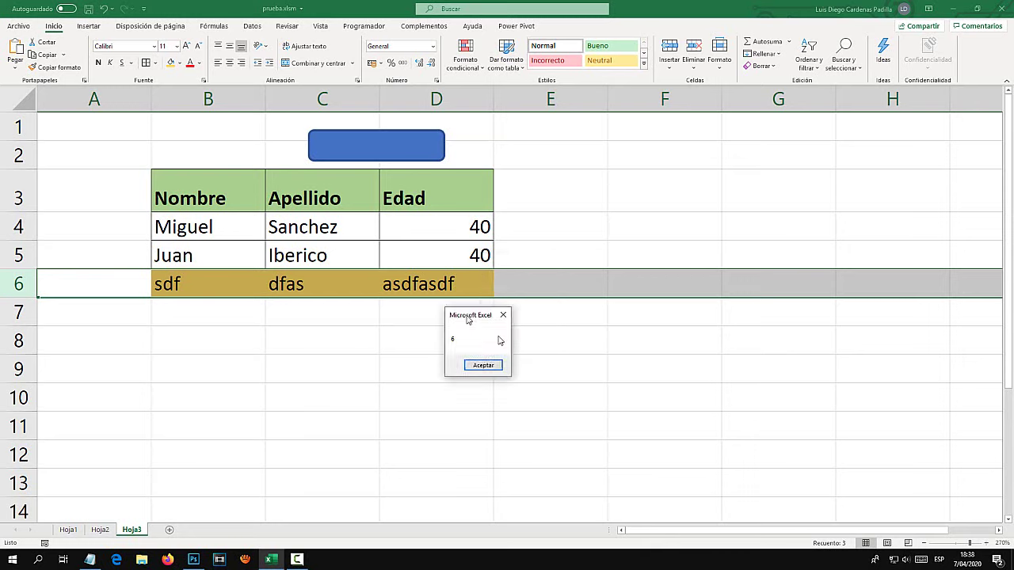
click(464, 289)
Step: Enter test data asdfasdf/asdfas/asdf in row 7 and rerun the button, which reports row 7
click(208, 312)
text(asdfasdf)
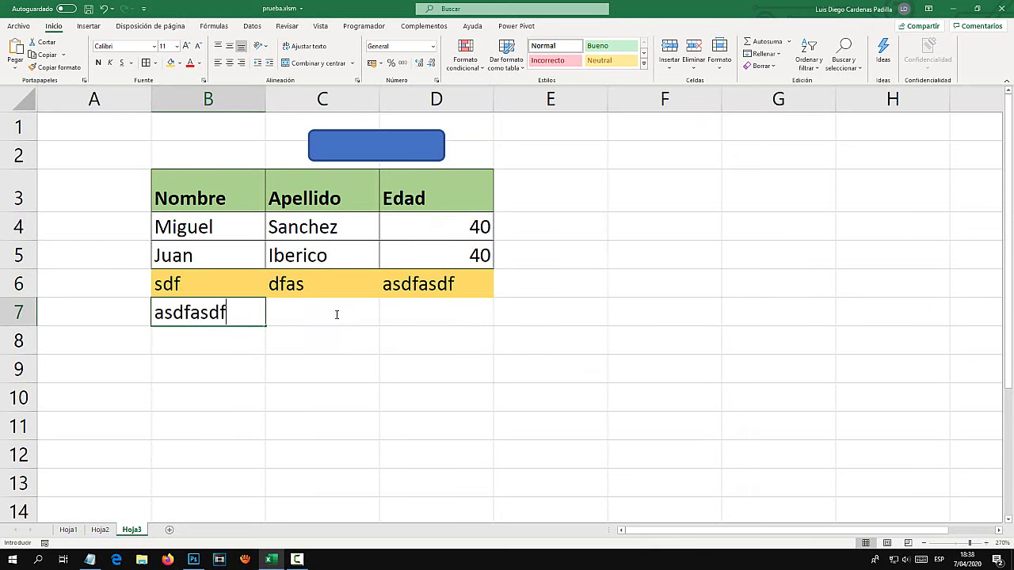
key(Tab)
text(asdfas	asdf)
click(547, 369)
click(355, 160)
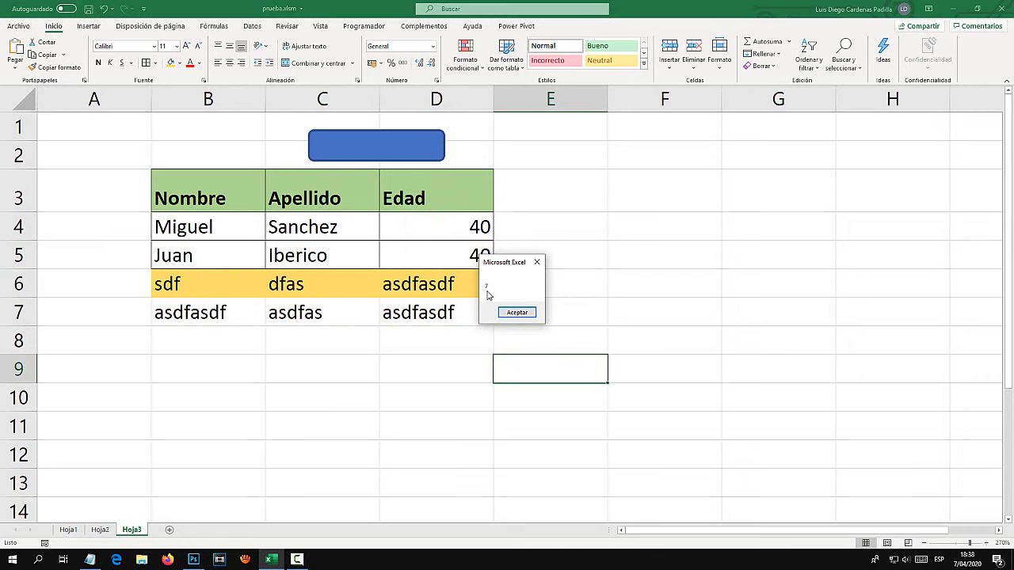
click(515, 313)
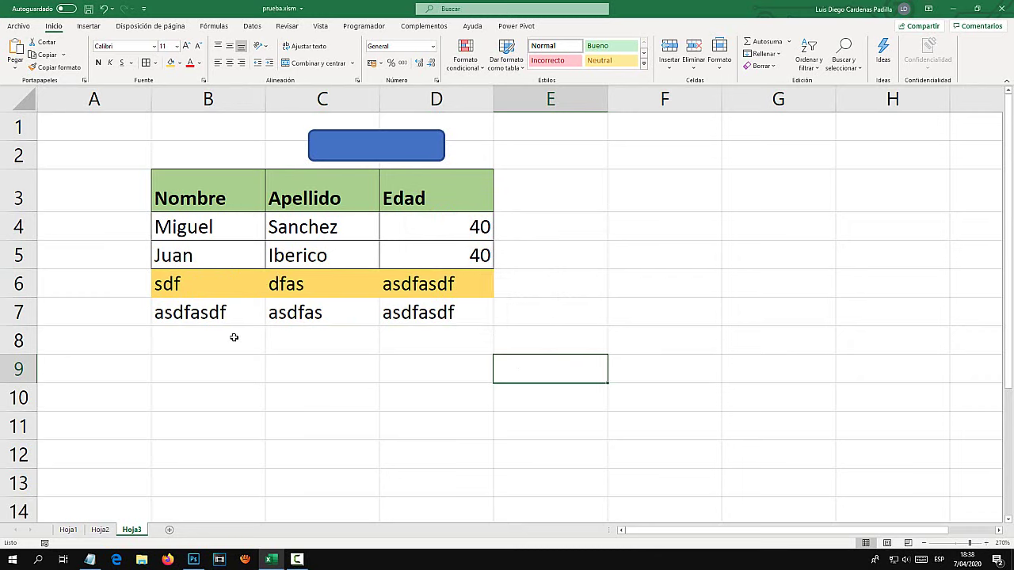
Step: Fill cells B8:D8 with yellow
click(211, 343)
click(214, 396)
drag(213, 340, 467, 335)
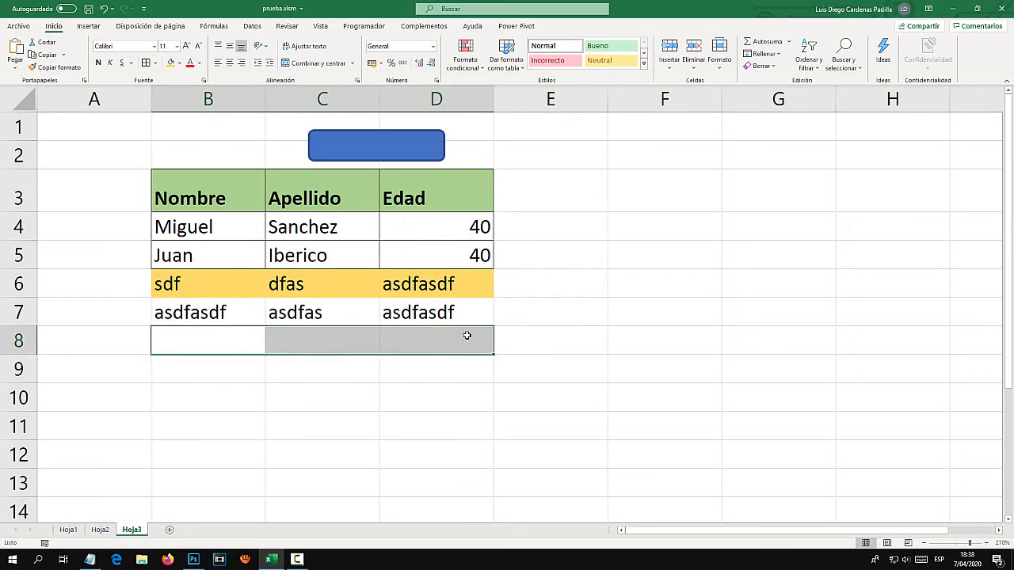
click(170, 63)
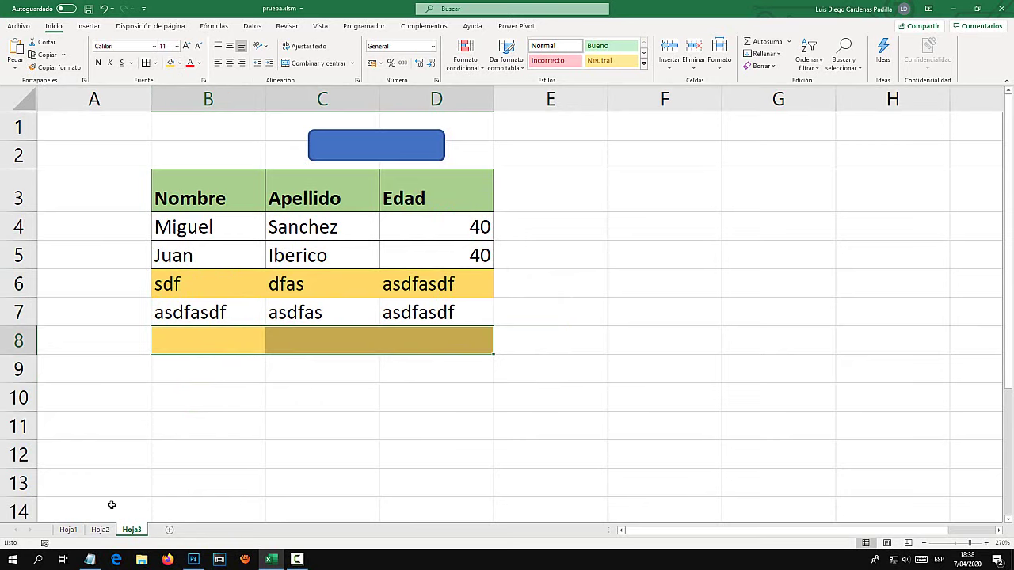
Step: Open Módulo2's code and replace MsgBox with 'ultimo =' on the ActiveSheet.Cells line
right_click(134, 532)
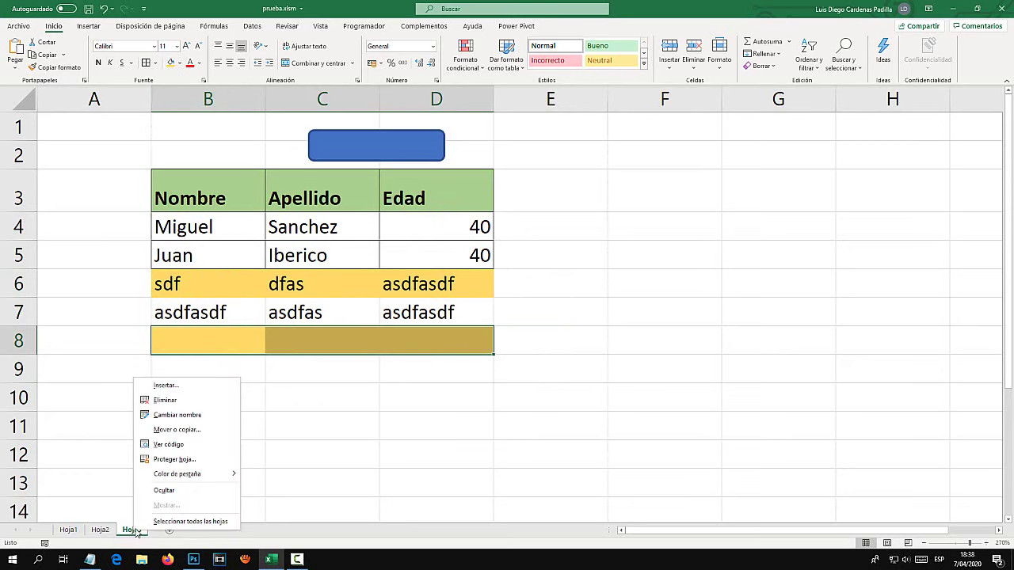
click(170, 447)
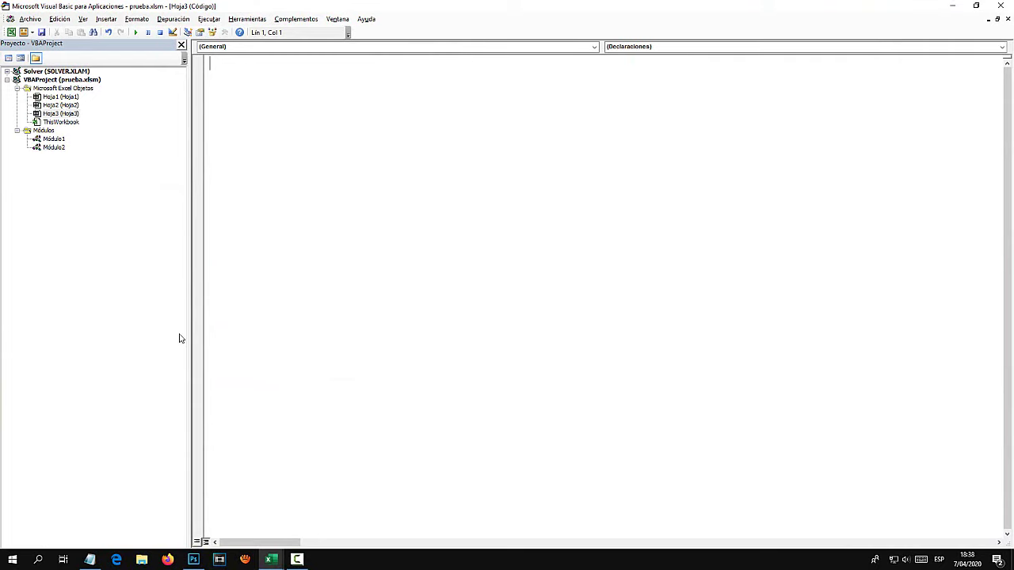
double_click(54, 147)
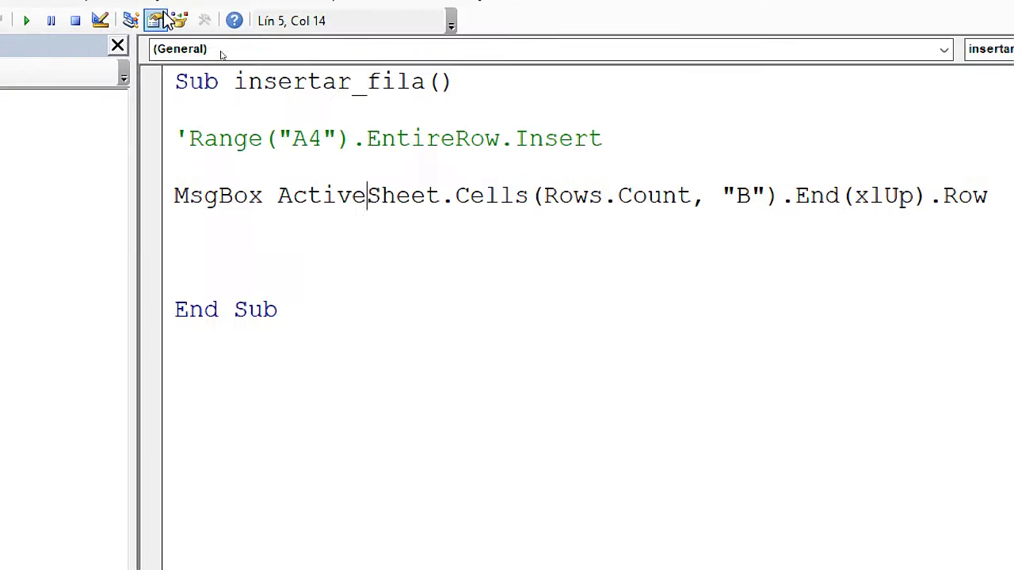
drag(278, 195, 174, 195)
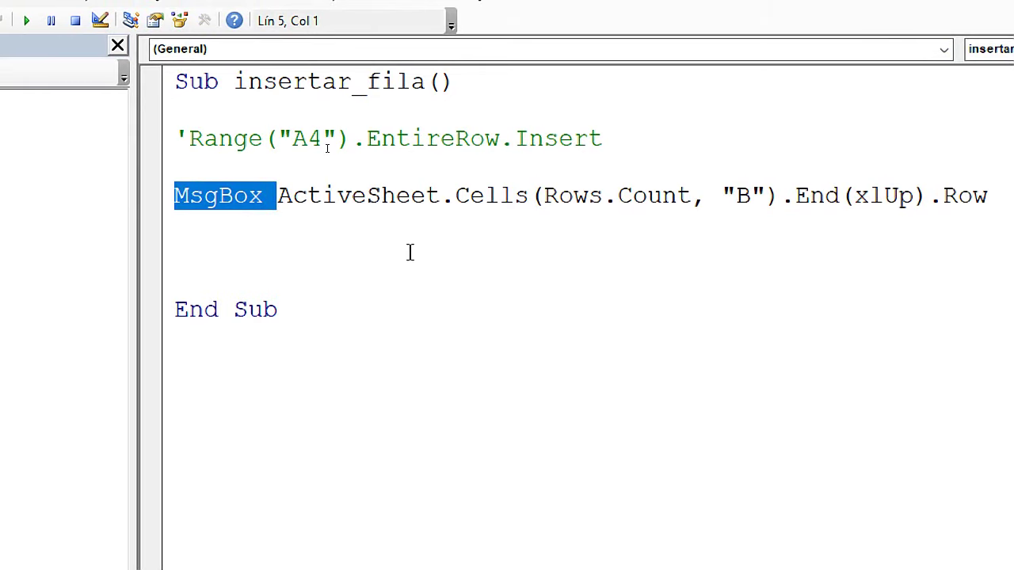
text(columna)
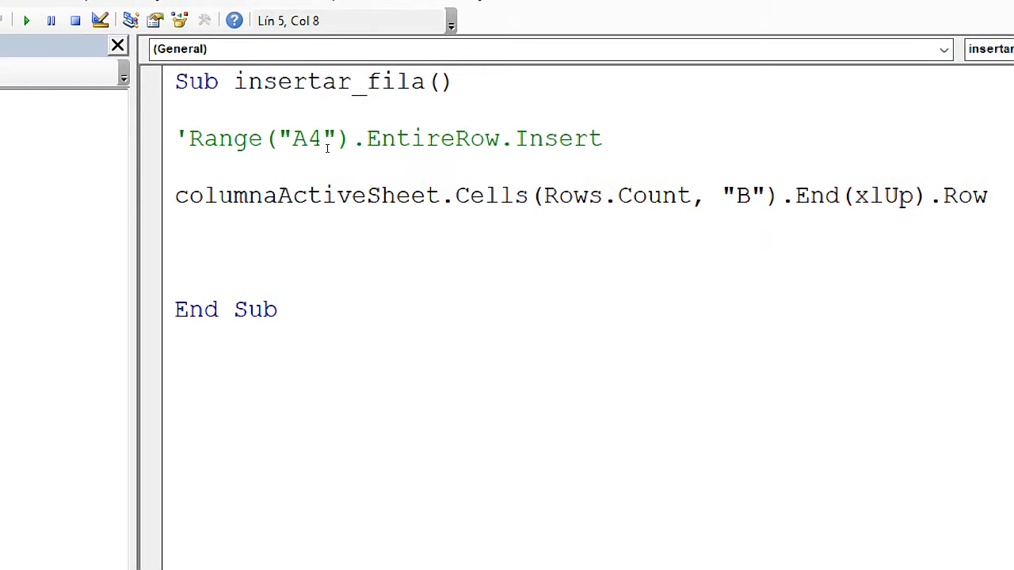
key(BackSpace)
key(BackSpace)
key(BackSpace)
key(BackSpace)
key(BackSpace)
key(BackSpace)
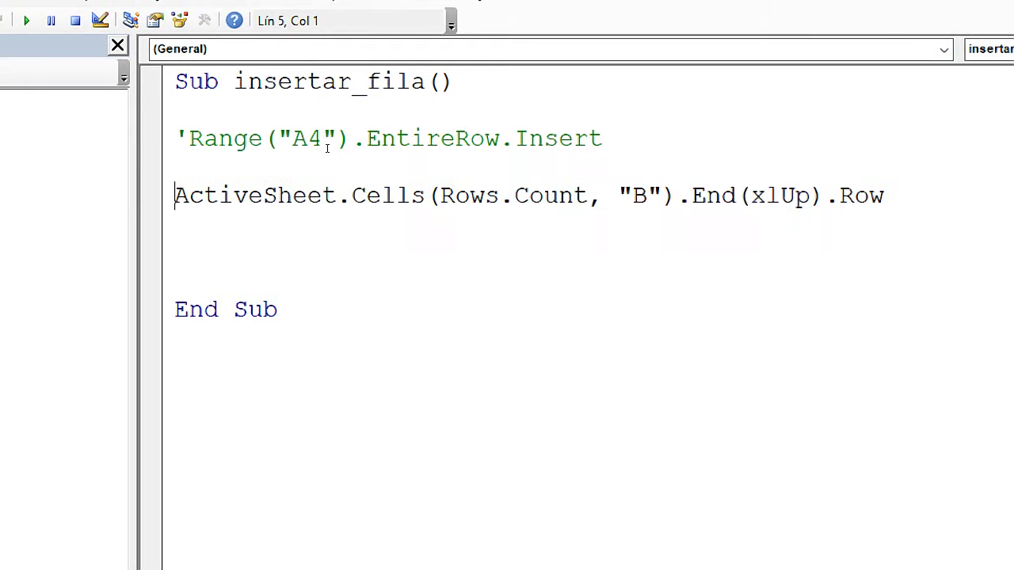
text(ultimo =)
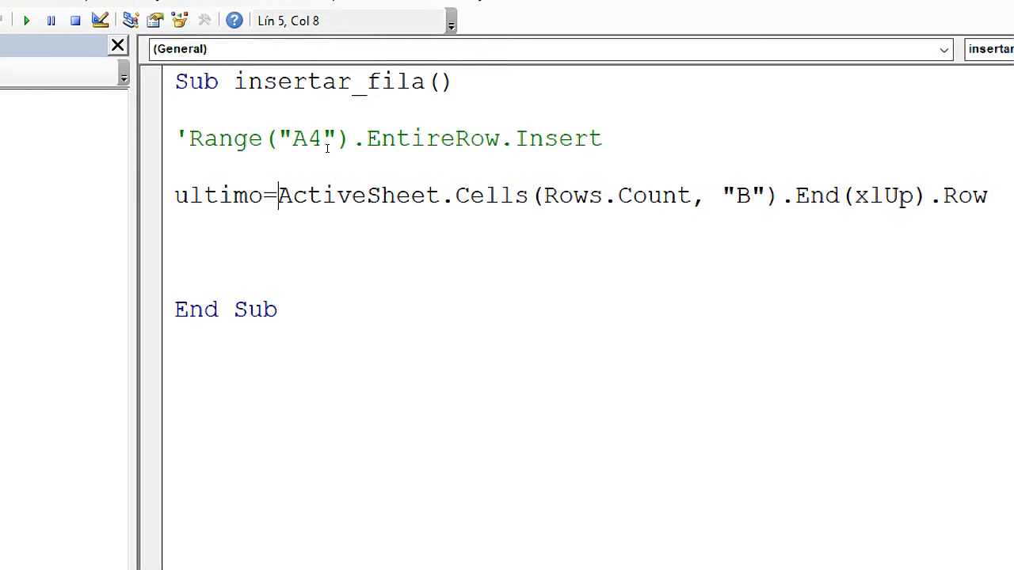
Step: Select the variable ultimo, then move to the empty line before End Sub
key(Down)
key(Up)
key(ctrl+Right)
key(Left)
key(shift+Left)
key(shift+Left)
key(shift+Left)
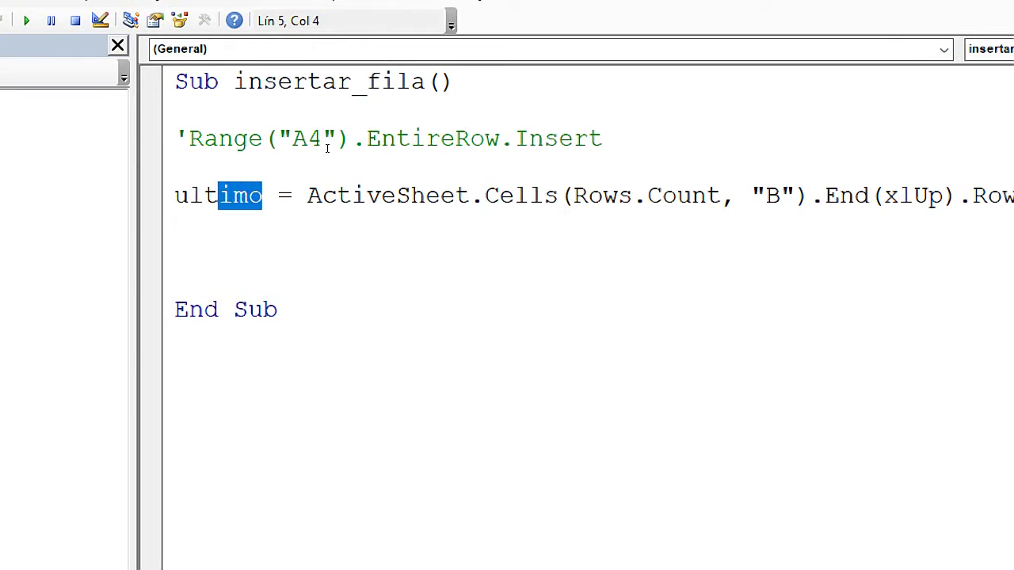
key(shift+Left)
key(shift+Left)
key(shift+Left)
key(Down)
key(Down)
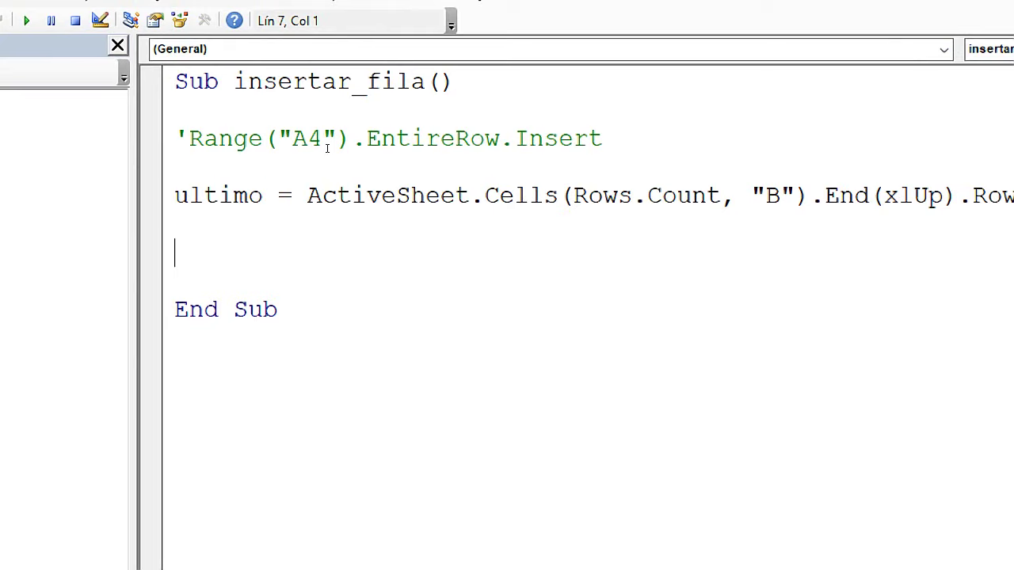
key(Up)
key(Down)
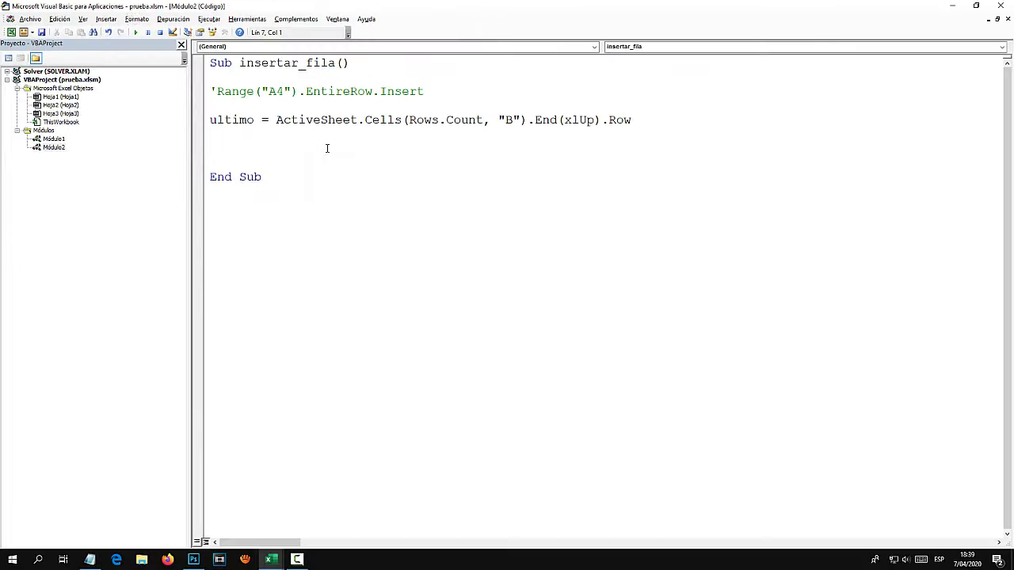
Step: Inspect B10:B11, B8, column B and row 8 in Excel, then return to the insertar_fila macro
mouse_move(270, 559)
click(212, 528)
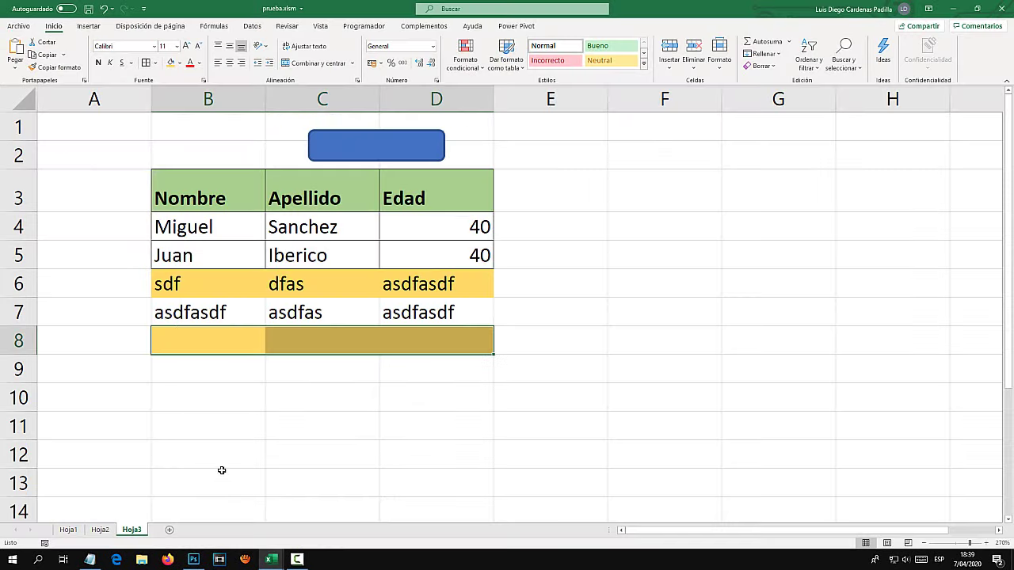
drag(155, 384, 201, 414)
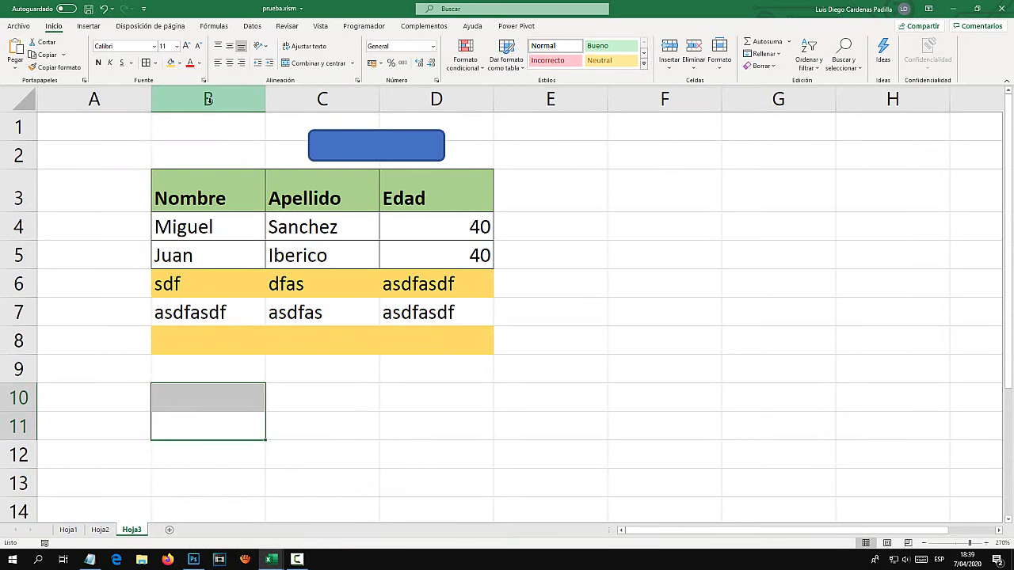
click(206, 99)
click(18, 340)
click(188, 349)
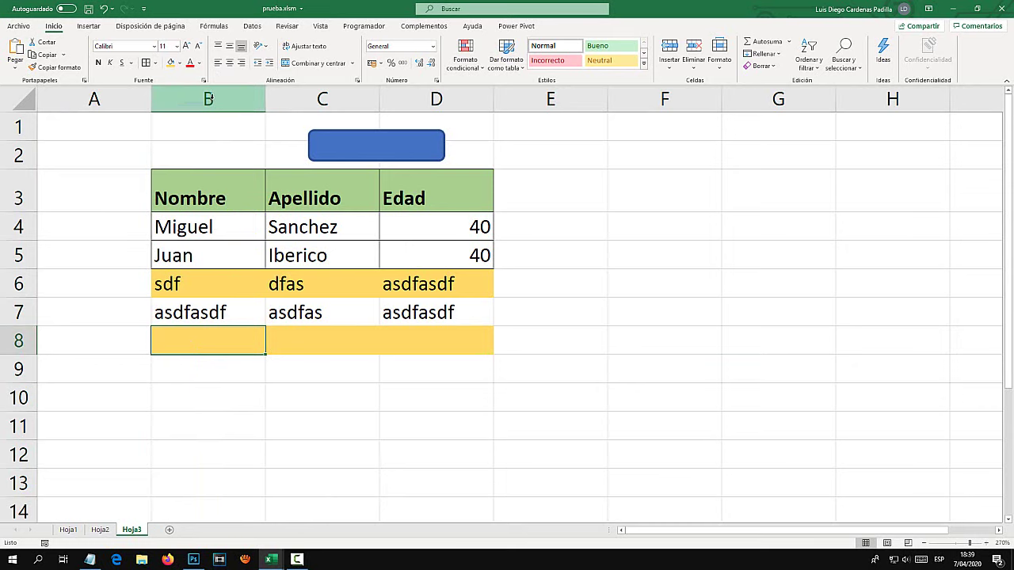
click(211, 97)
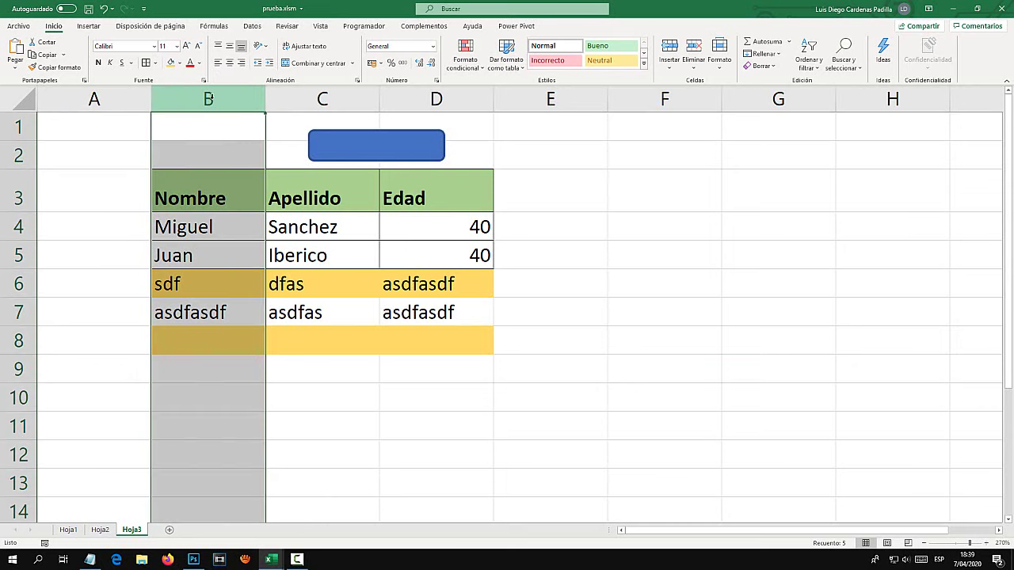
click(20, 341)
mouse_move(269, 559)
click(328, 507)
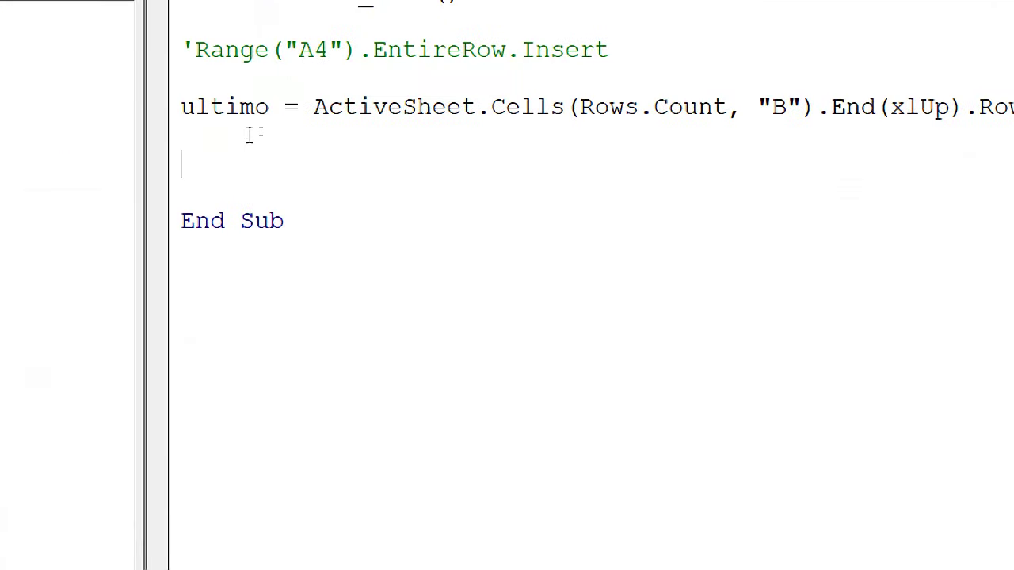
Step: Above End Sub, enter Range("B8").Value = "" with empty quotes
text(Range()
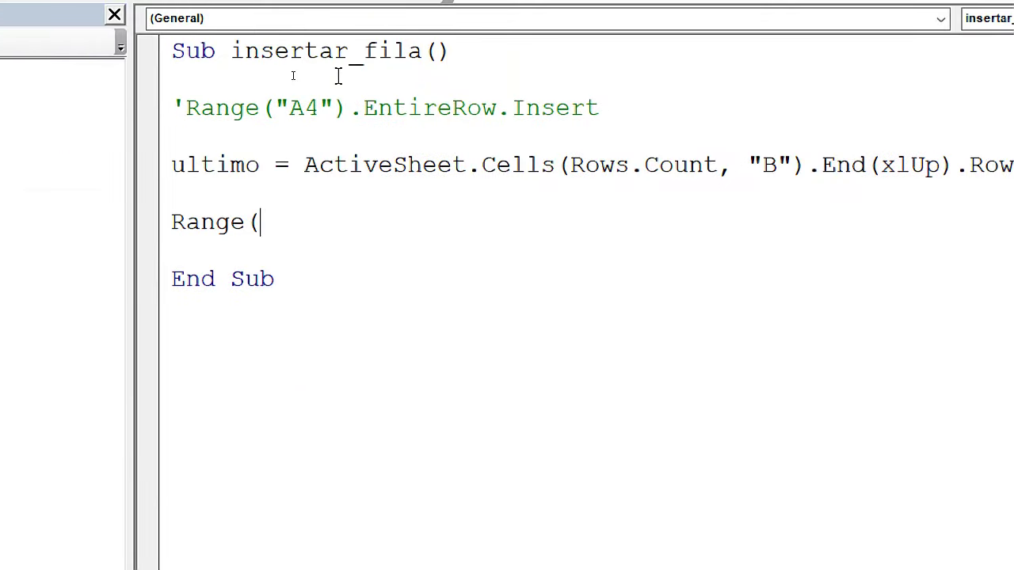
text())
text("B)
text(8)
text(")
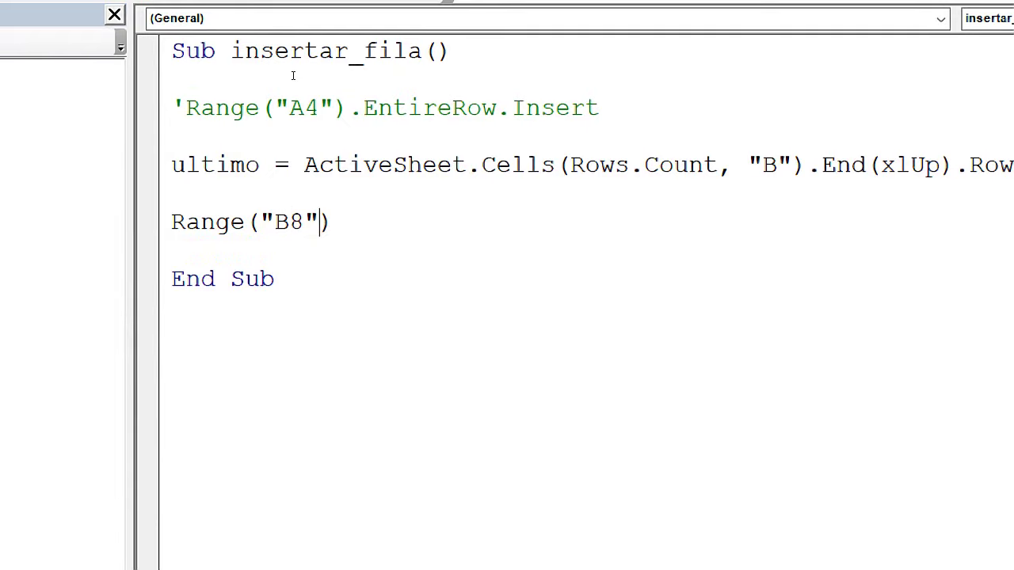
key(Right)
text(.valu)
key(Tab)
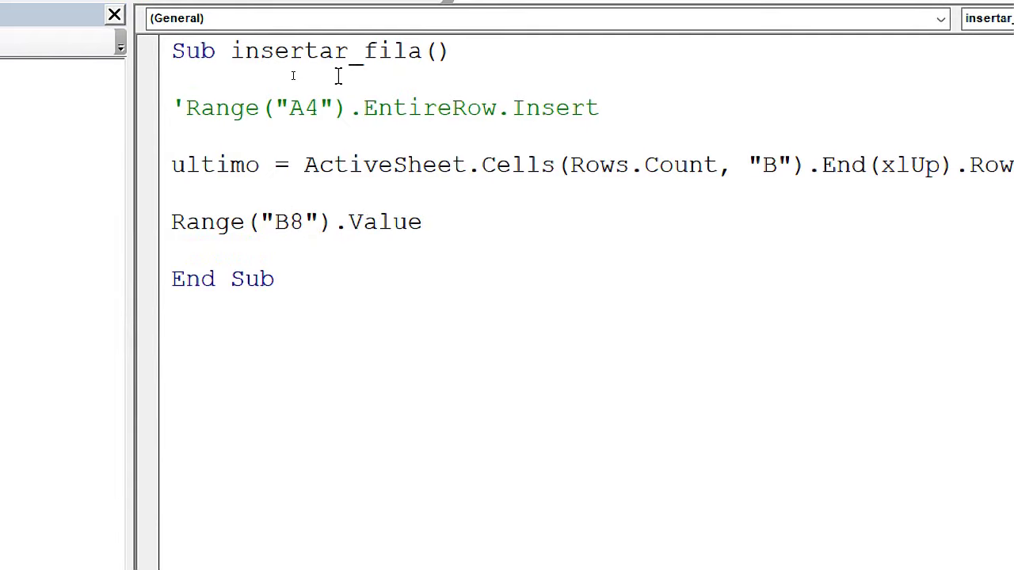
text(= "")
key(Left)
key(Down)
Step: Type Julio between the quotes, correcting the misspellings
text(ju)
text(li)
key(BackSpace)
key(BackSpace)
key(BackSpace)
text(juL)
key(BackSpace)
key(BackSpace)
key(BackSpace)
text(Jlio)
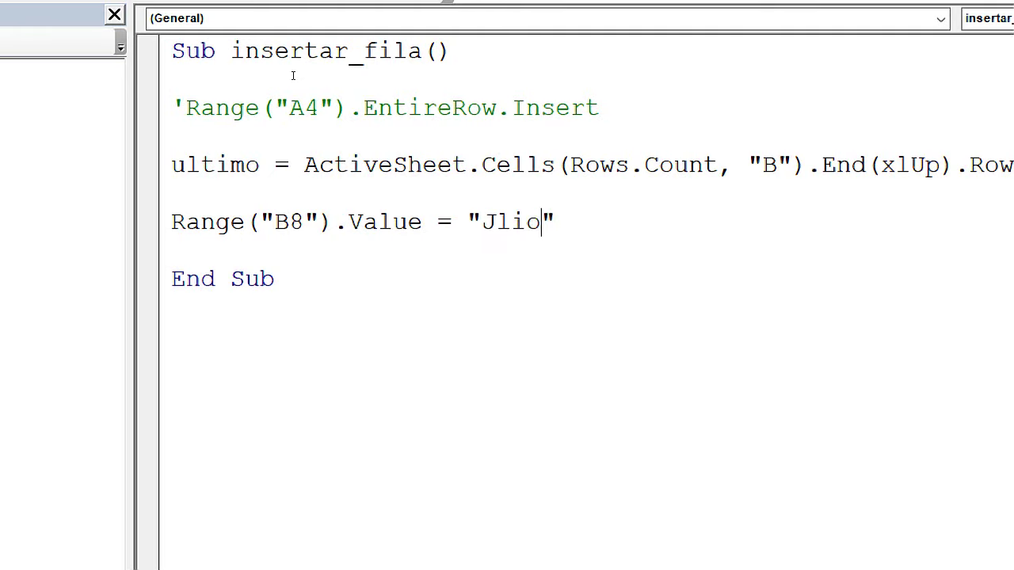
key(BackSpace)
key(BackSpace)
key(BackSpace)
text(ulio)
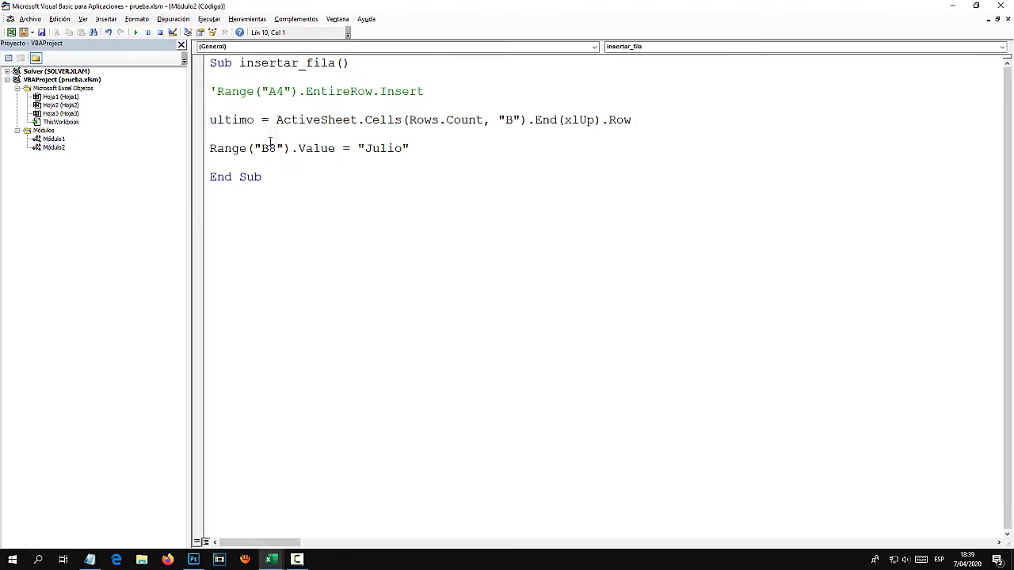
Step: Back in Excel, run insertar_fila from the blue button so B8 shows Julio
click(1000, 6)
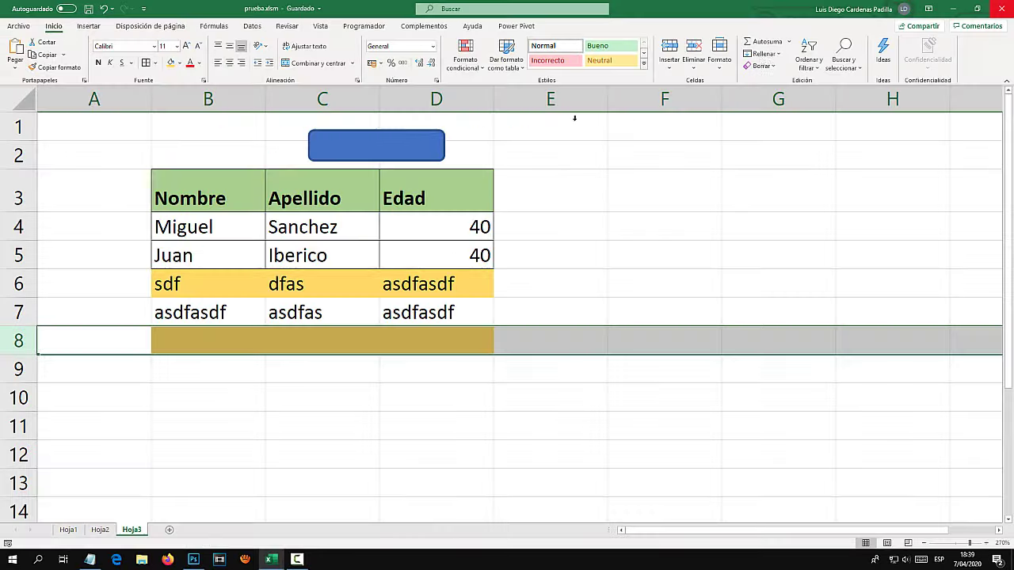
click(584, 244)
click(370, 149)
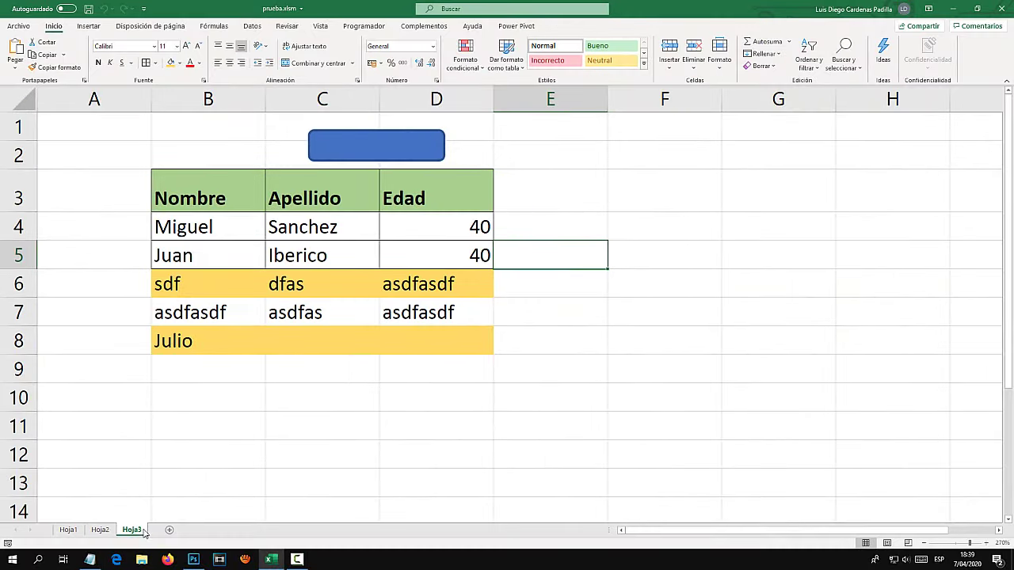
right_click(133, 531)
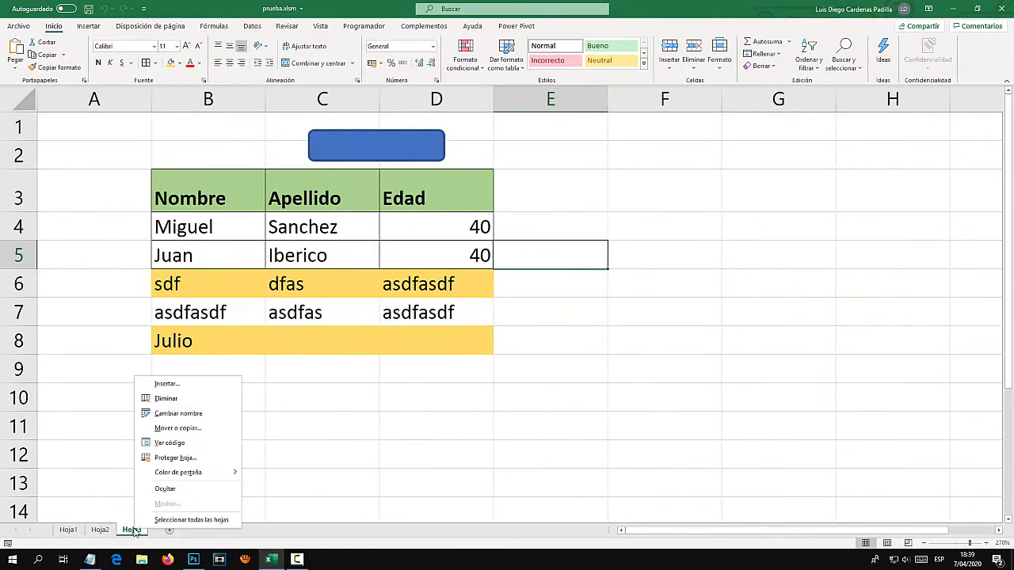
Step: In Módulo2, replace the fixed row 8 in Range("B8") with an & join, dismissing the compile error
click(170, 442)
double_click(54, 148)
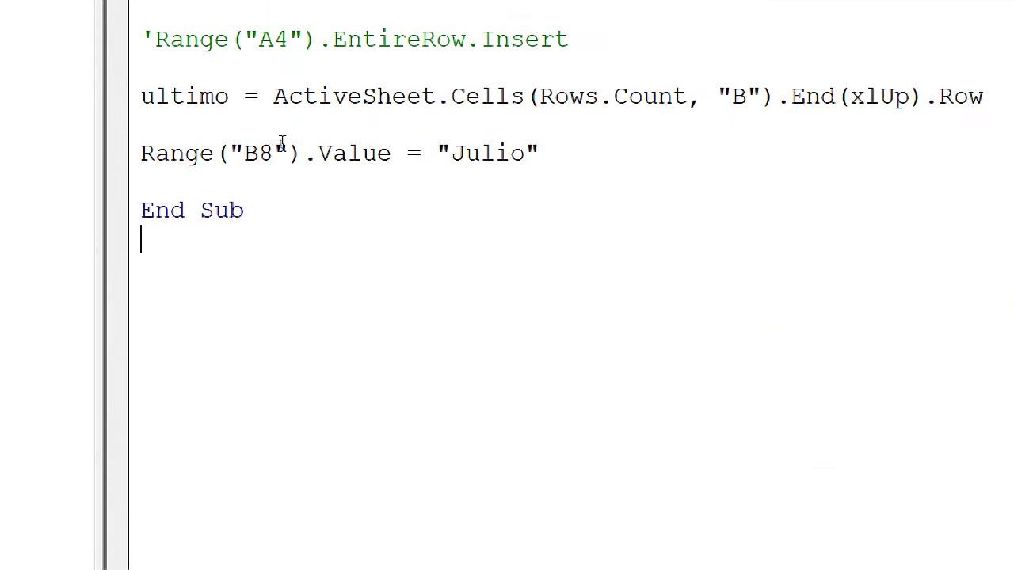
drag(320, 297, 306, 297)
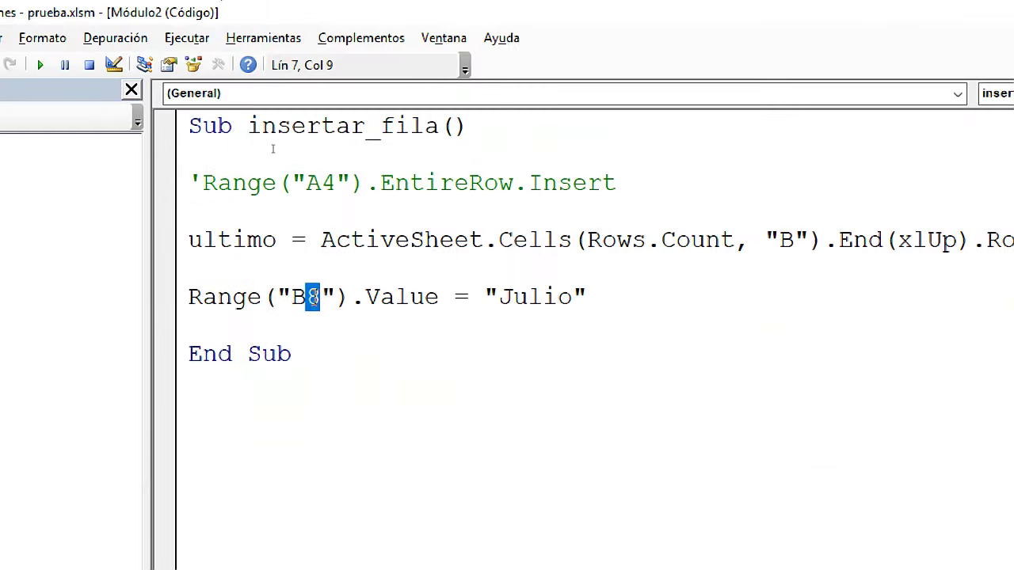
key(Delete)
key(Right)
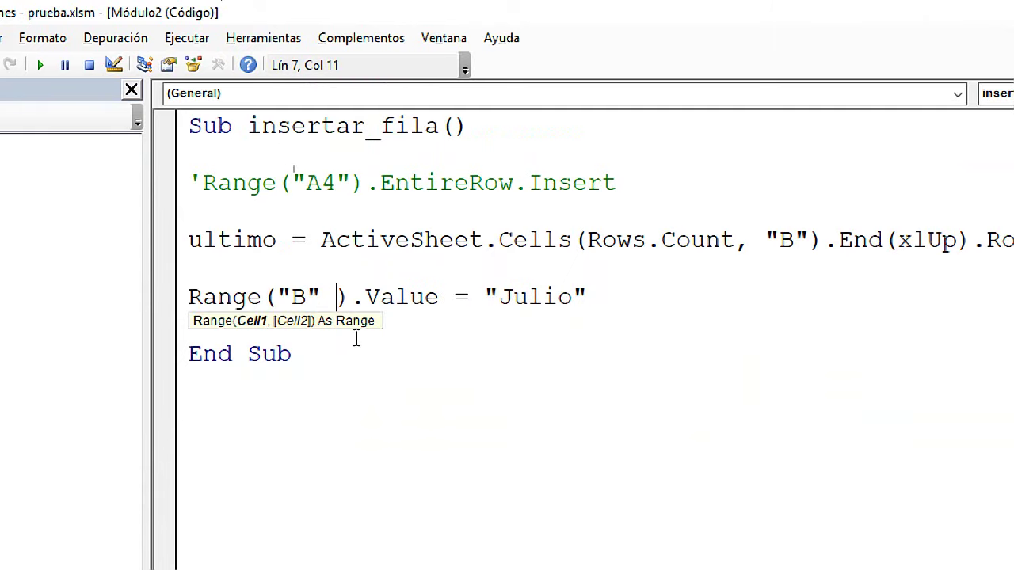
text(&)
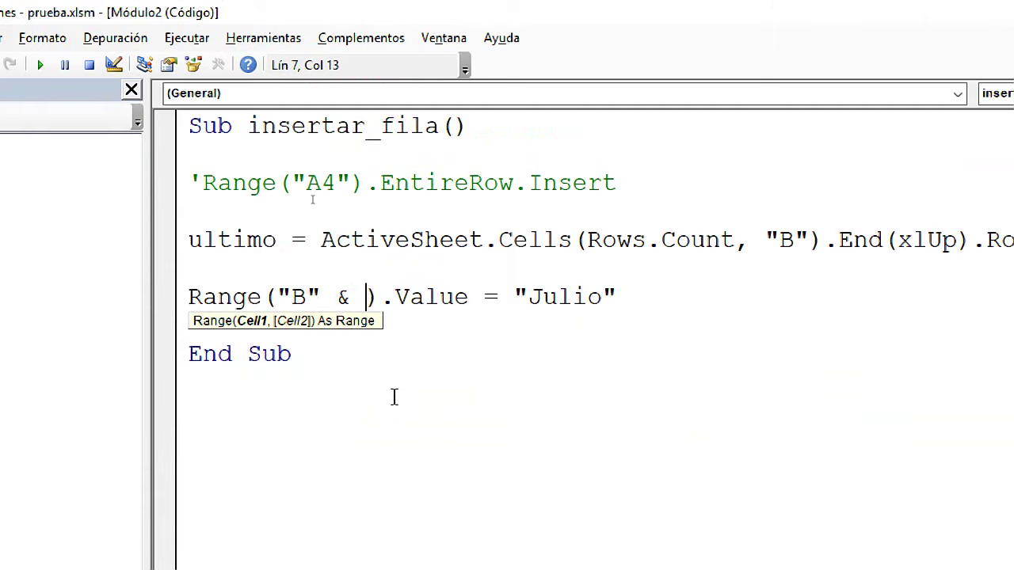
click(273, 239)
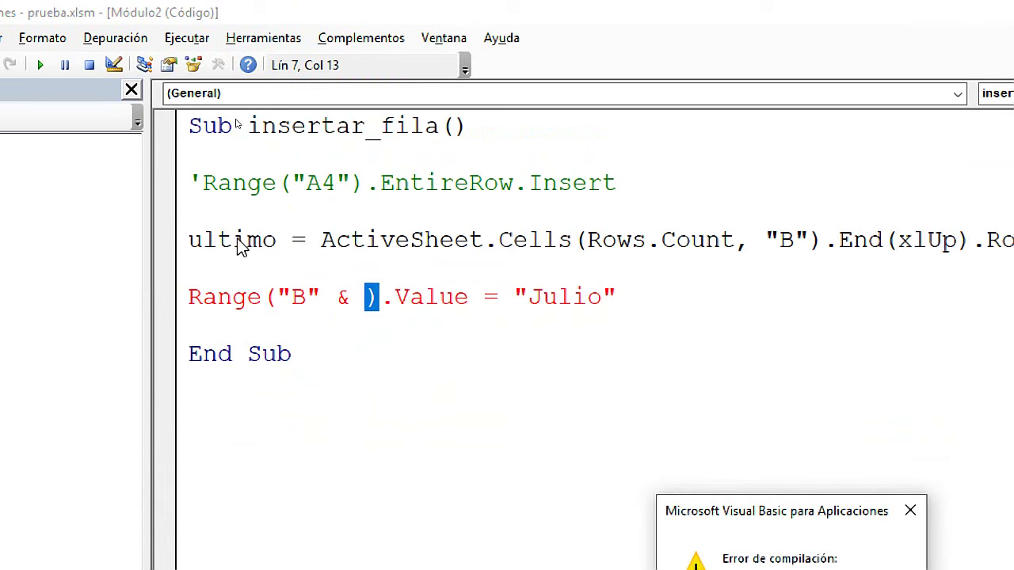
drag(804, 507, 725, 353)
click(712, 479)
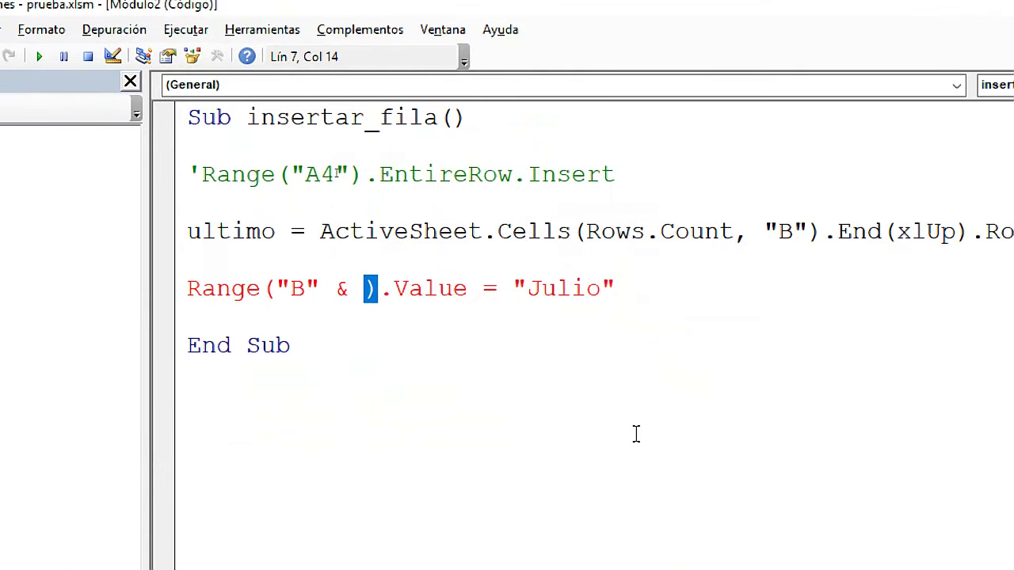
Step: Paste the variable ultimo into the Range reference and add + 1 for the next empty row
drag(274, 234, 189, 236)
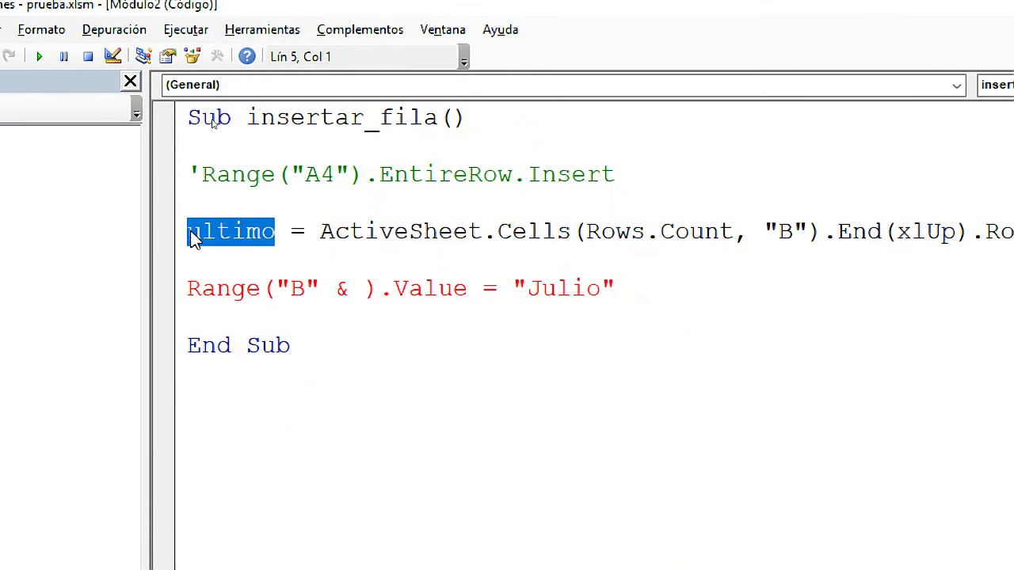
key(ctrl+c)
click(364, 288)
key(ctrl+v)
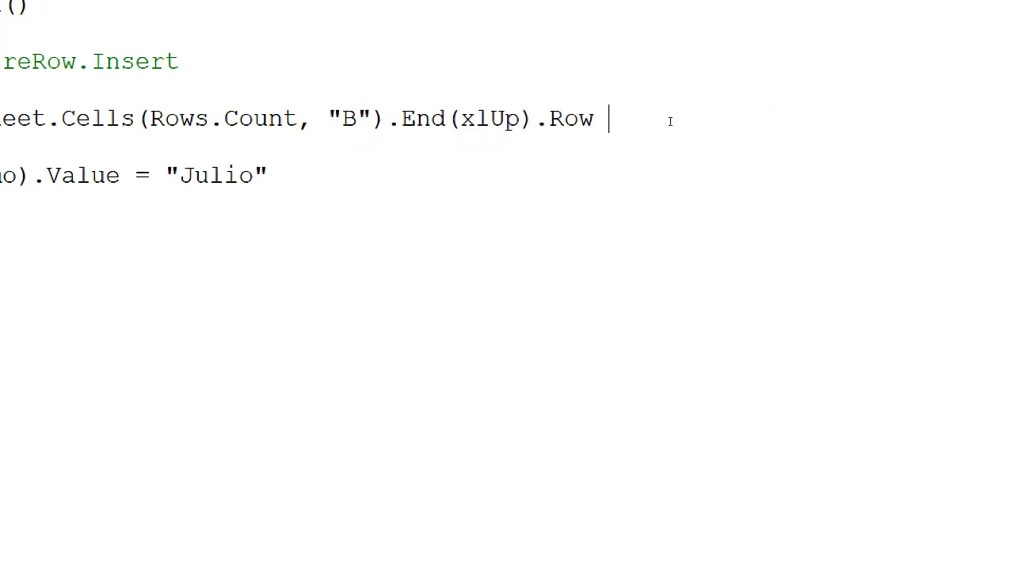
text(+ )
text(1)
key(Down)
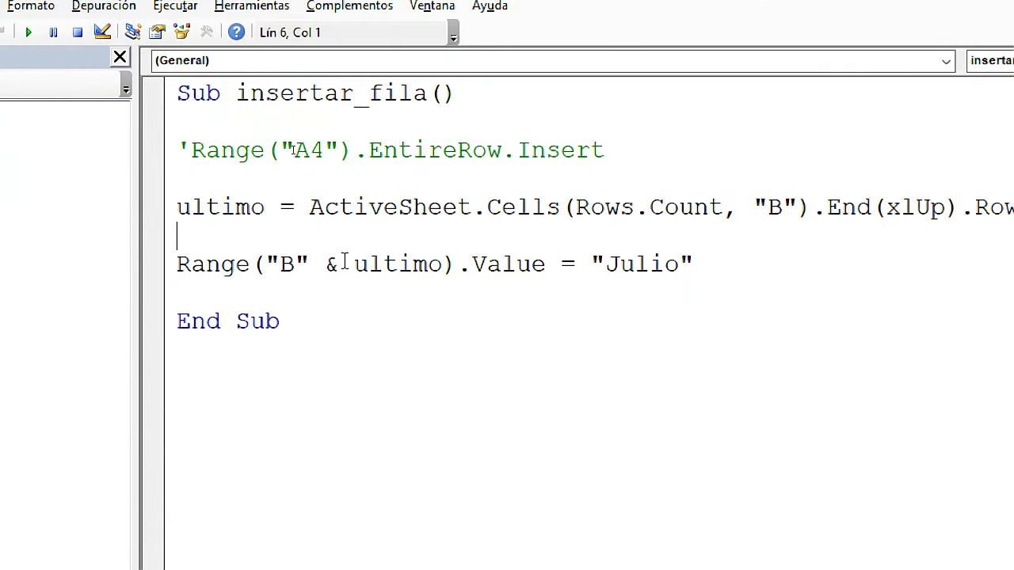
click(342, 263)
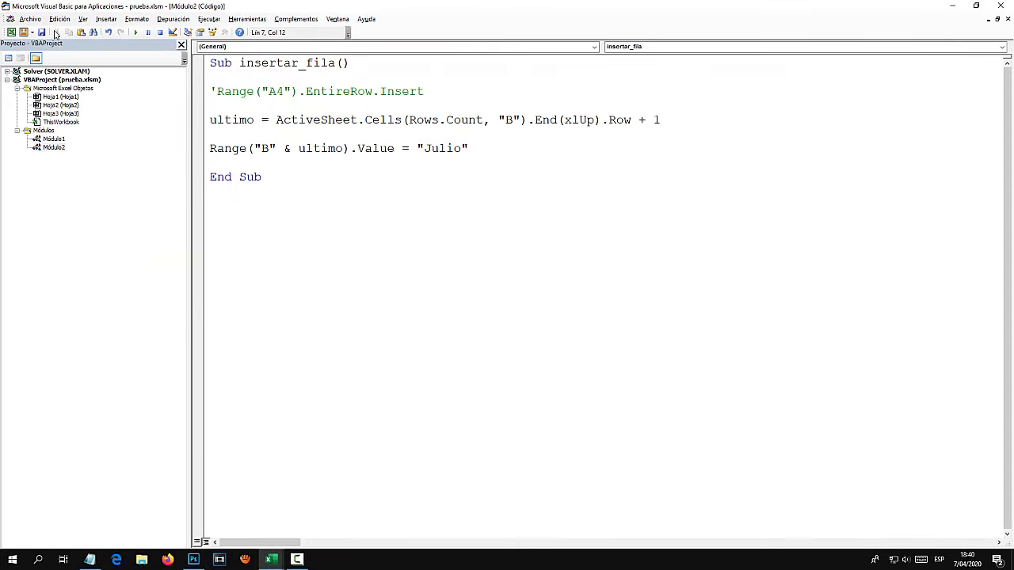
Step: In Excel, run the macro four times to add Julio entries below the table
click(999, 6)
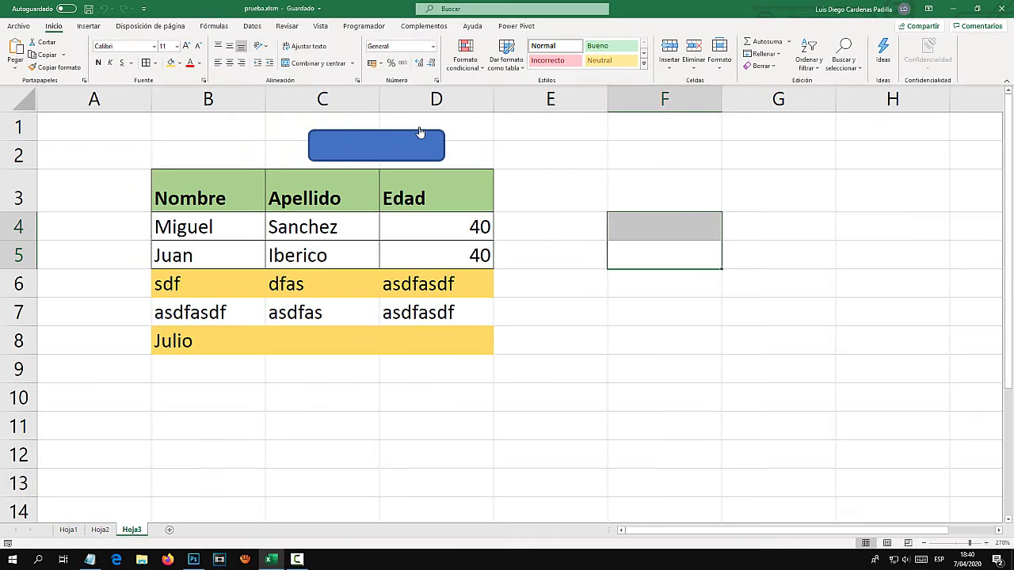
click(401, 148)
click(398, 150)
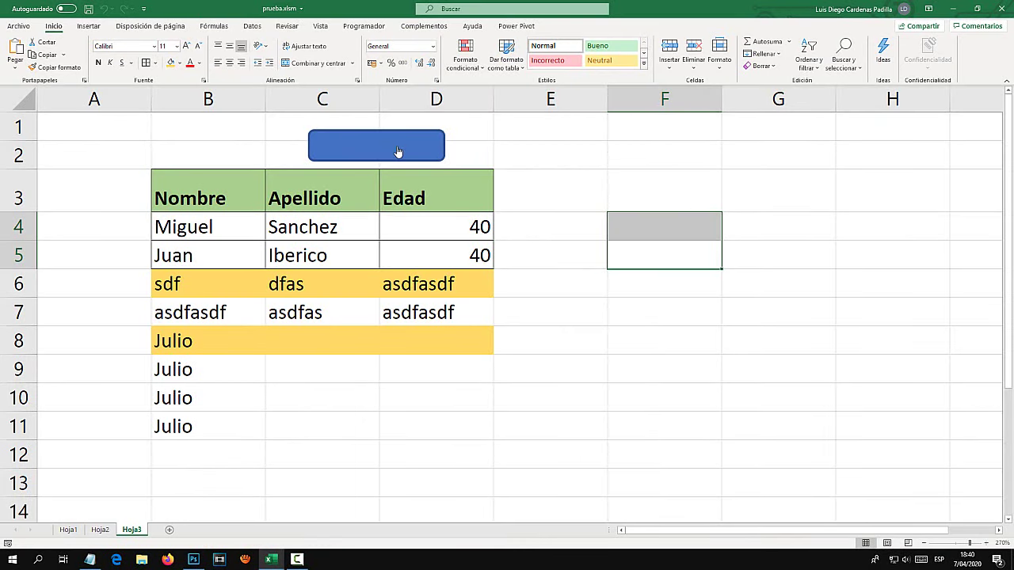
click(399, 150)
click(398, 150)
scroll(207, 363, down, 1)
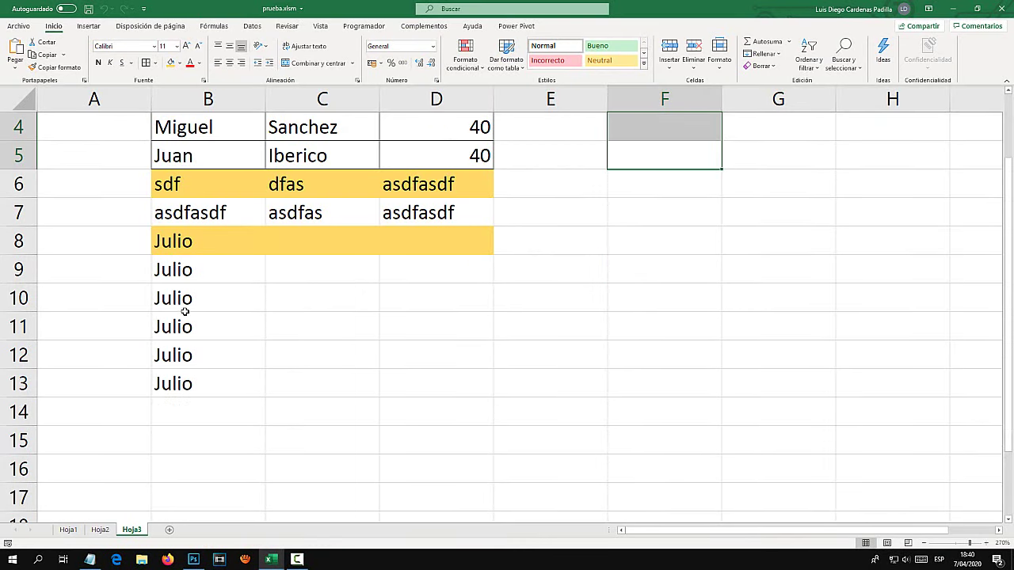
drag(183, 300, 190, 374)
scroll(301, 355, up, 1)
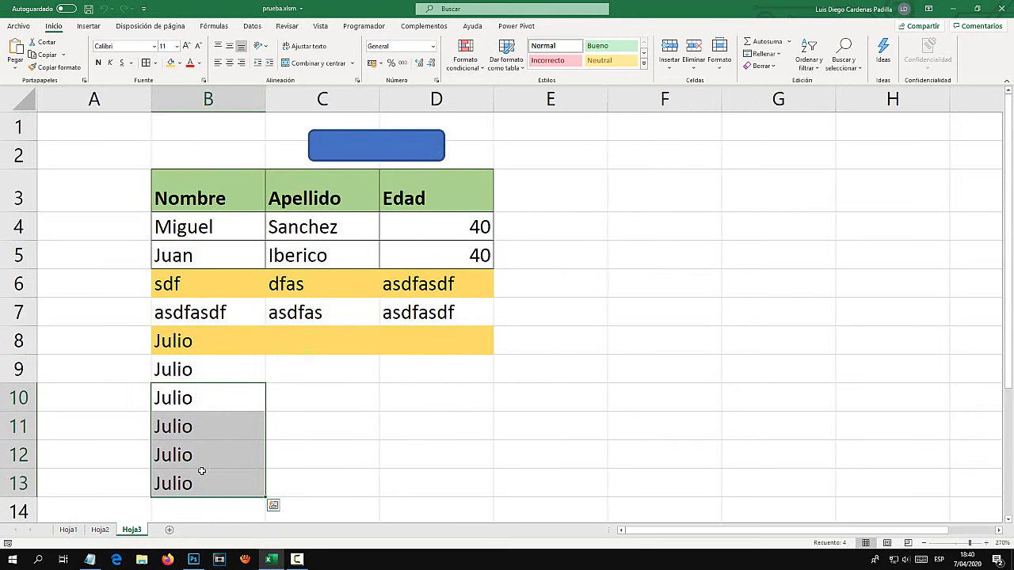
Step: Reopen Módulo2 to check the ultimo variable, then return to Excel and select the Julio cells
right_click(138, 529)
click(173, 445)
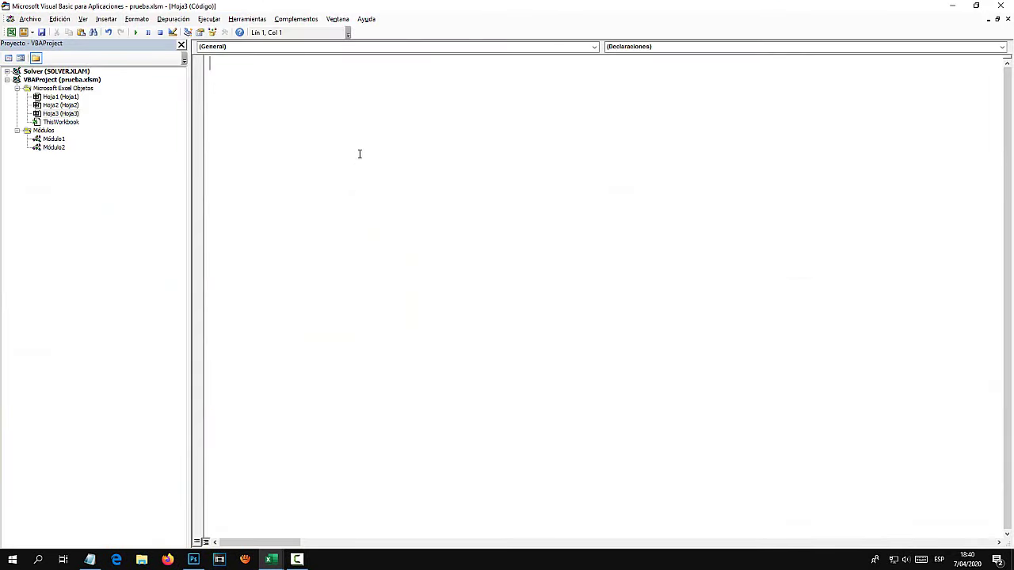
double_click(61, 148)
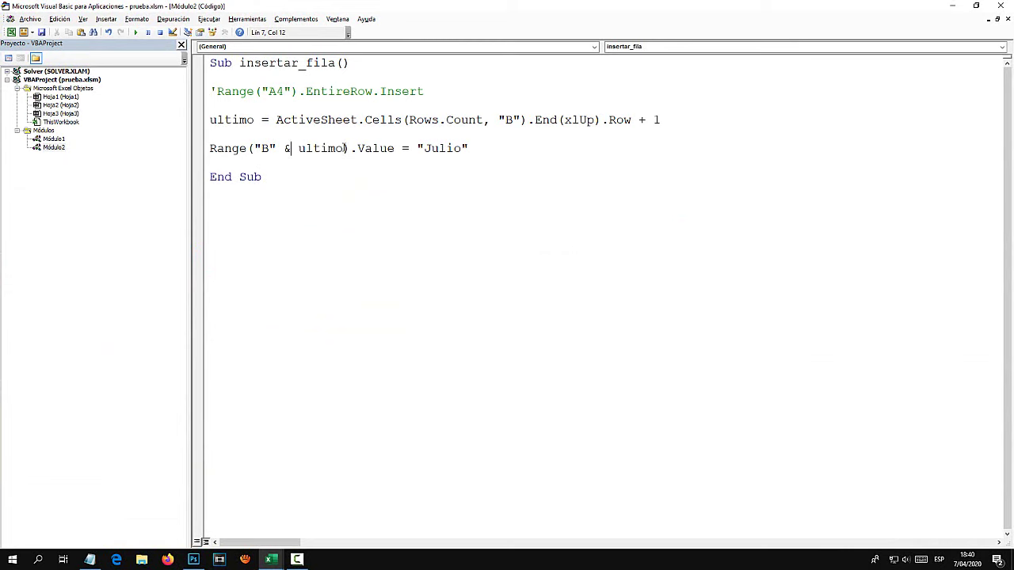
drag(346, 148, 298, 148)
click(271, 560)
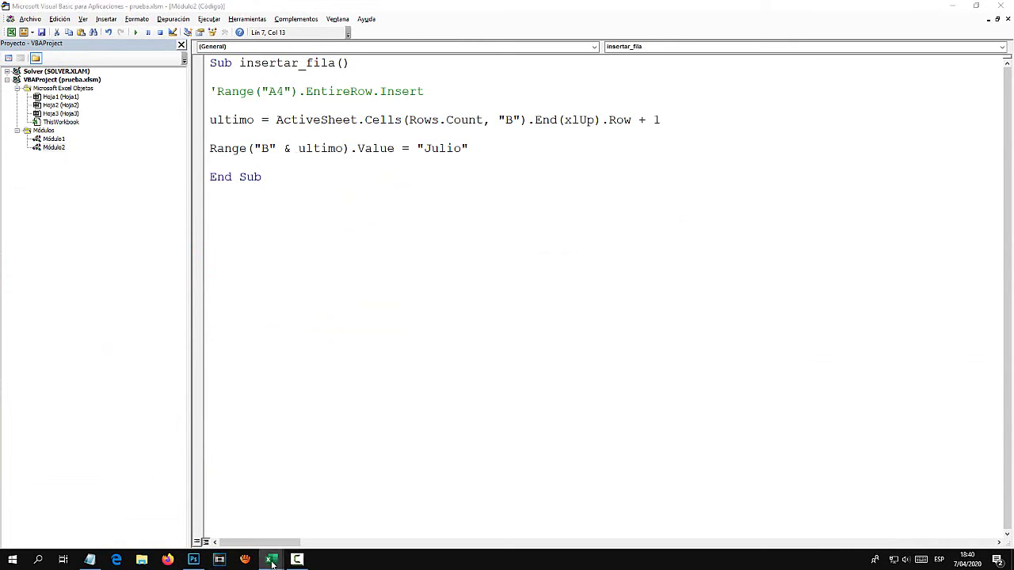
click(221, 527)
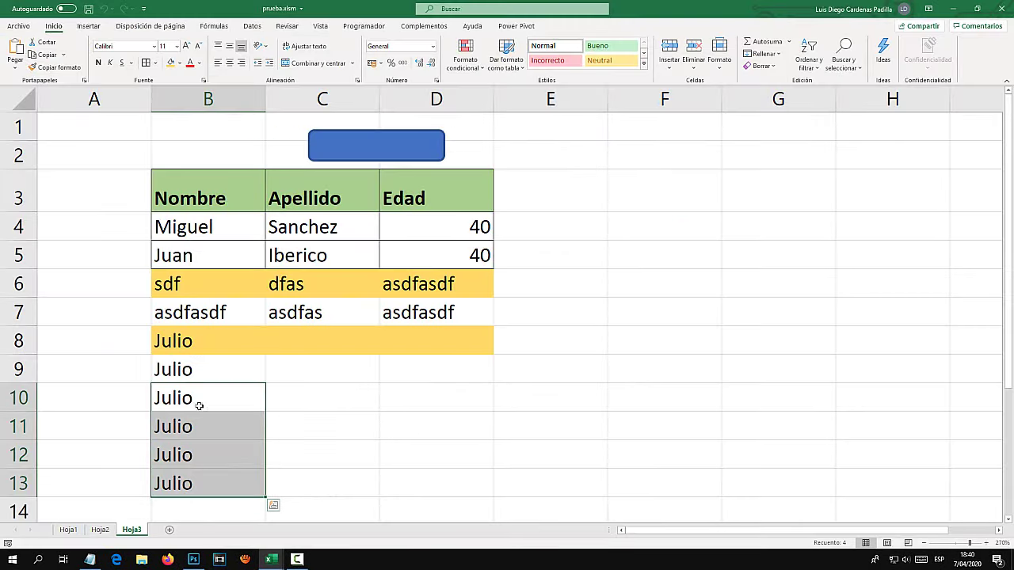
mouse_move(198, 406)
mouse_down()
mouse_move(195, 452)
mouse_move(199, 367)
mouse_up()
Step: Clear the extra Julio entries in B9:B13 and enter 123 in C11
key(Delete)
click(304, 429)
text(12)
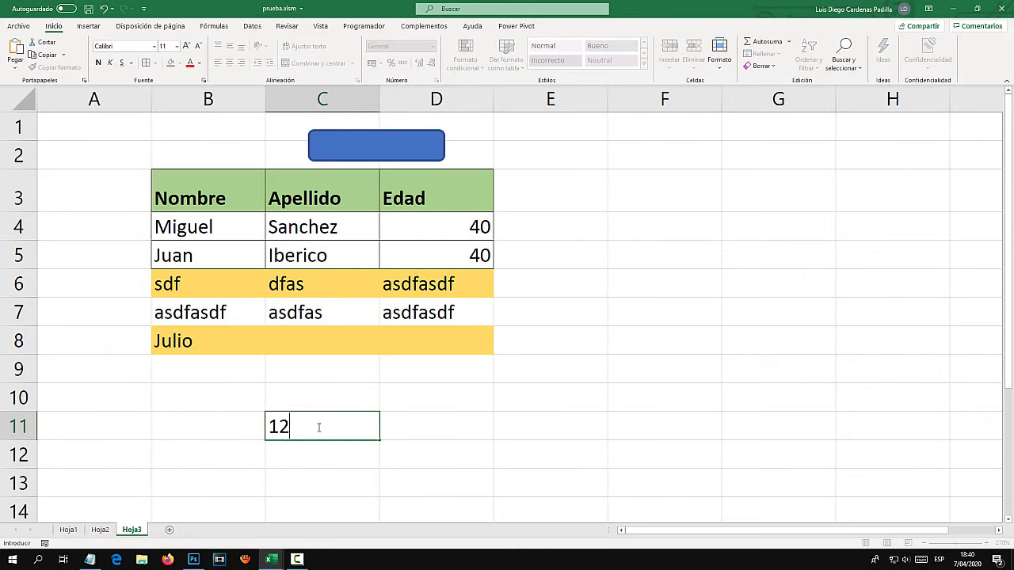
text(3)
key(Tab)
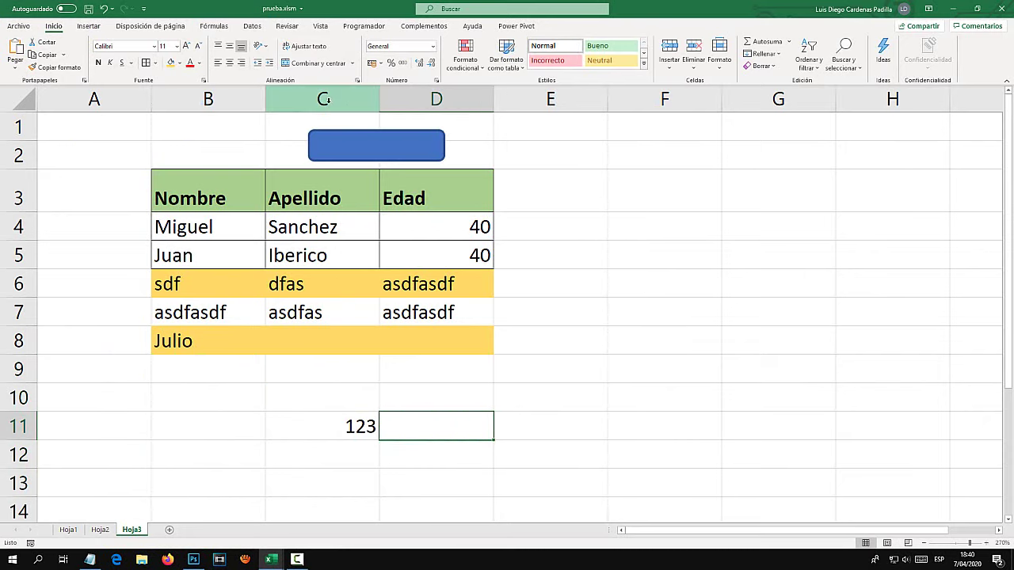
Step: Open Hoja3's code window with Ver código
key(ctrl+space)
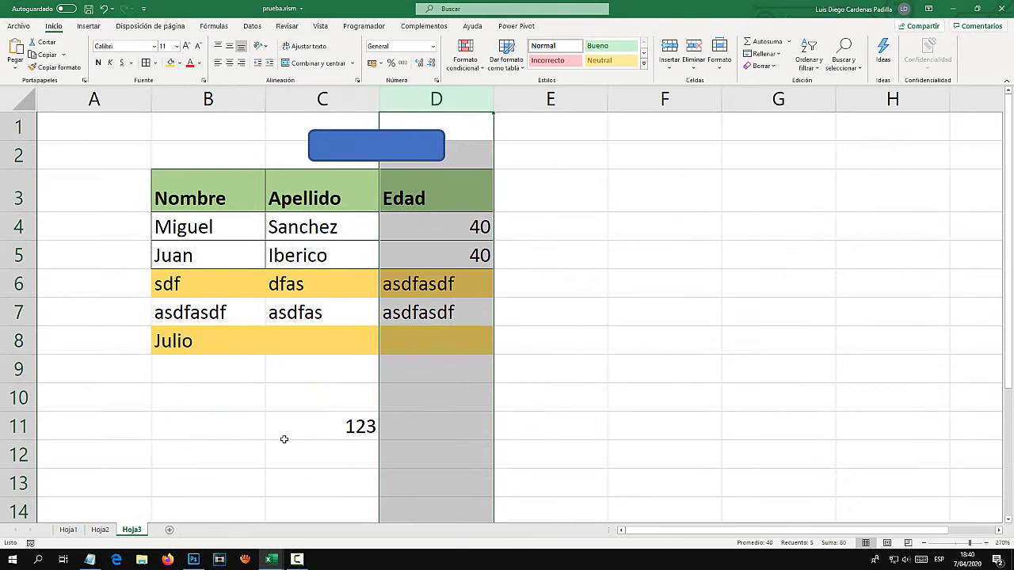
right_click(131, 530)
click(183, 441)
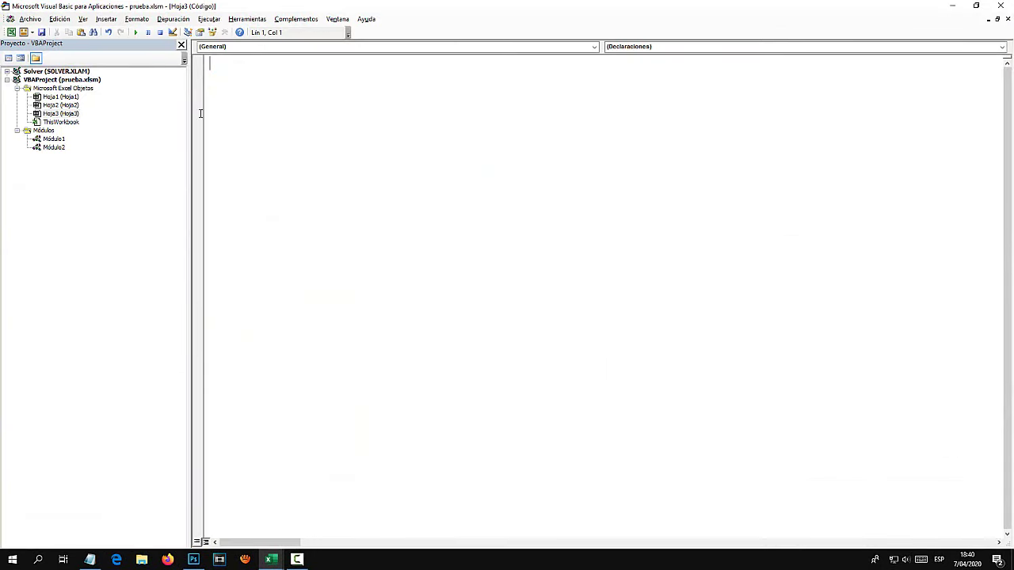
Step: In Módulo2, duplicate the Range("B" & ultimo) Julio line twice
double_click(54, 147)
drag(473, 148, 203, 156)
key(ctrl+c)
click(262, 163)
key(ctrl+v)
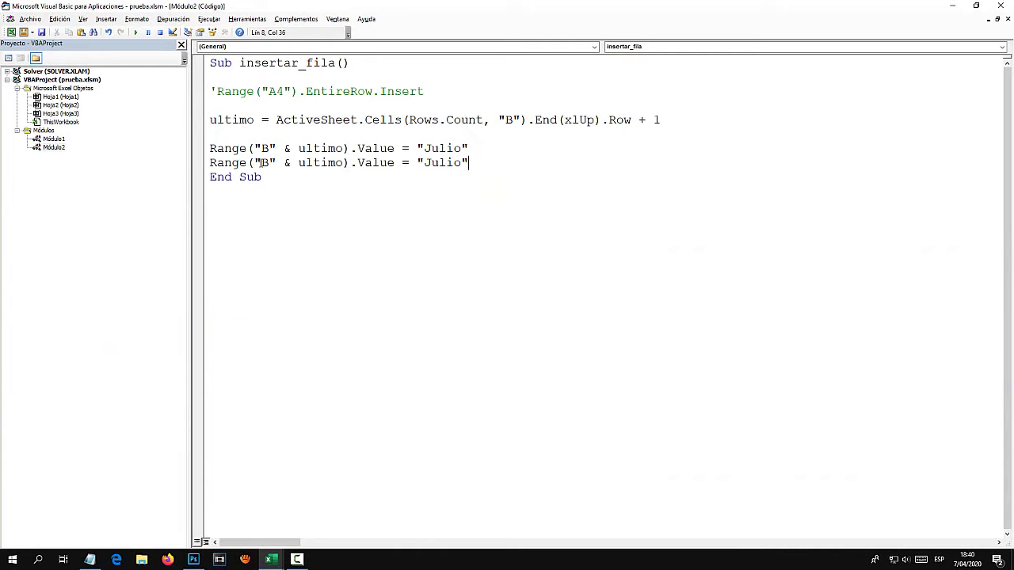
key(Return)
key(ctrl+v)
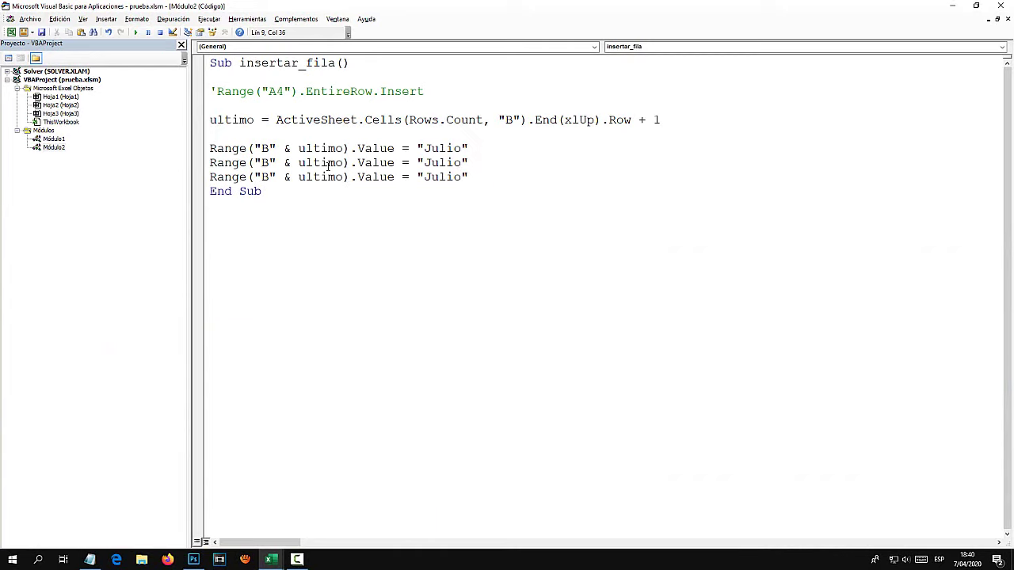
key(Return)
Step: Change the copies to columns C and D with values "Iberico" and 40
double_click(266, 162)
text(C)
double_click(266, 176)
text(D)
drag(460, 162, 424, 162)
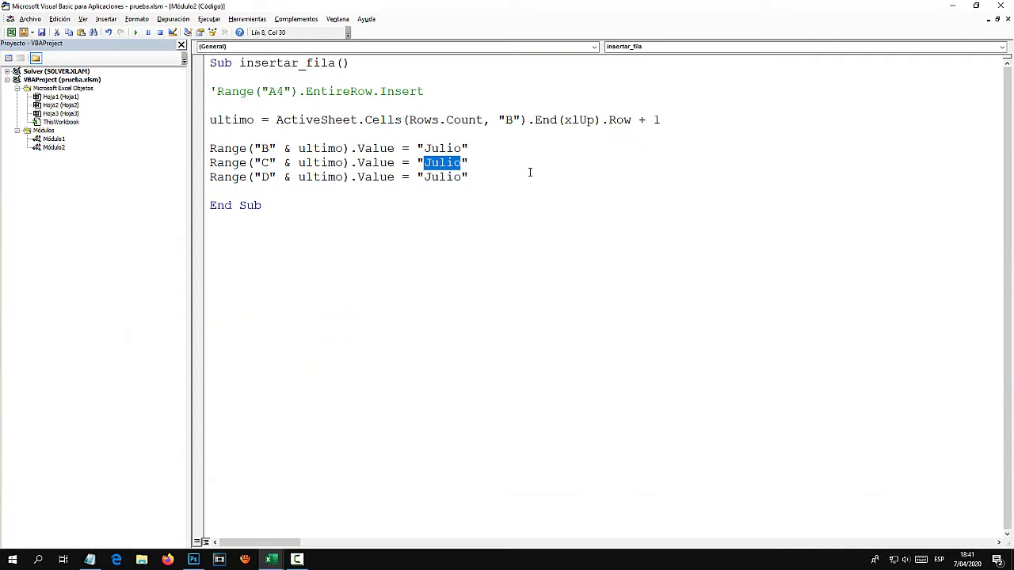
text(Iberico)
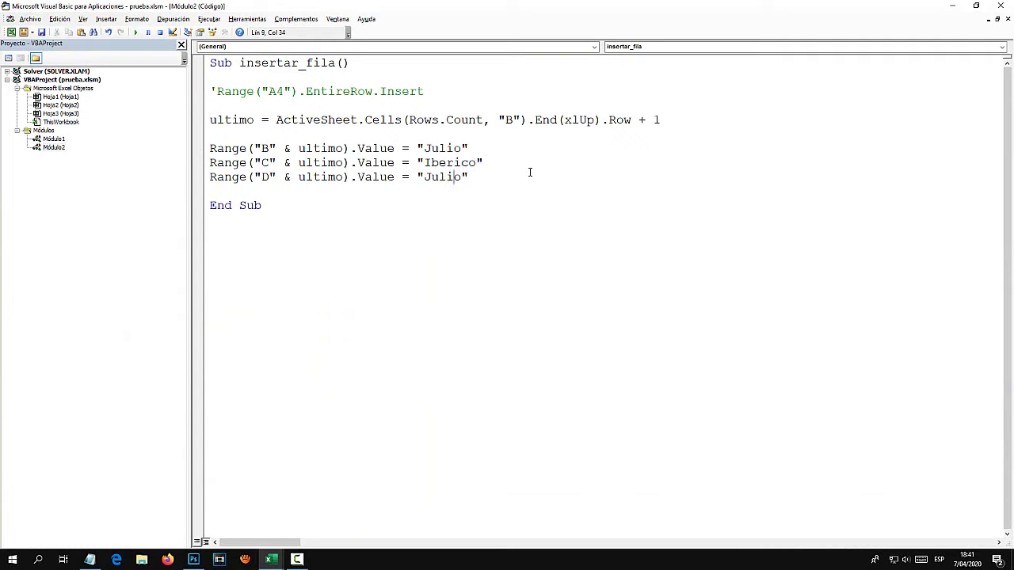
key(Right)
key(shift+Left)
key(shift+Left)
key(shift+Left)
key(shift+Left)
key(shift+Left)
key(shift+Left)
key(shift+Left)
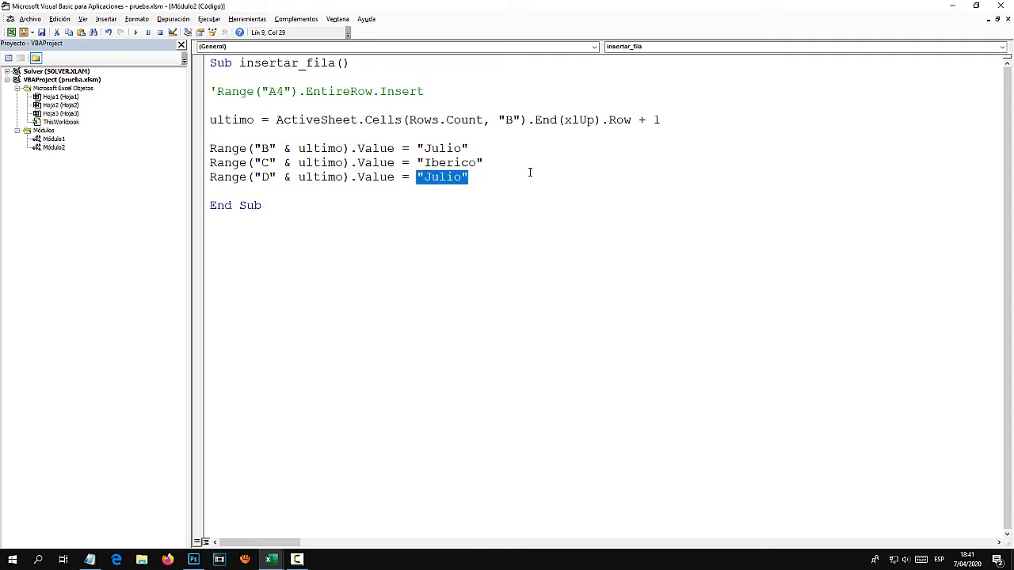
text(40)
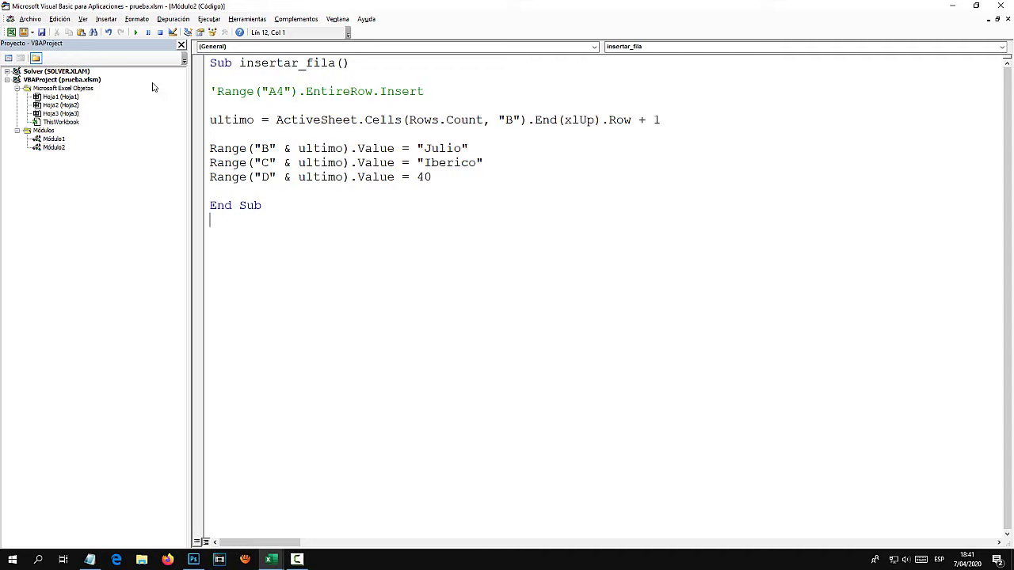
Step: In Excel, run the macro twice to add Julio, Iberico, 40 rows 9 and 10
click(11, 32)
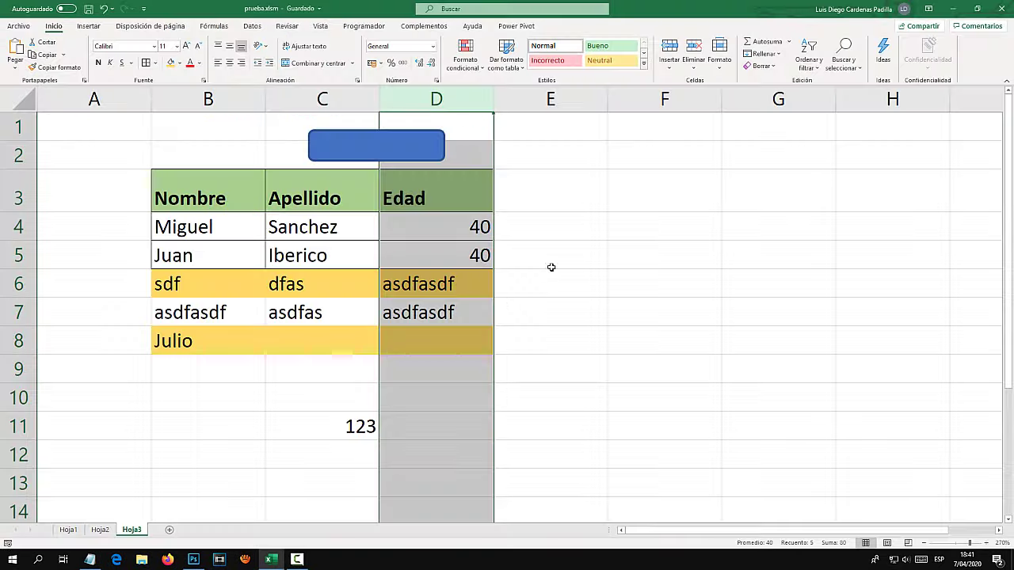
click(406, 153)
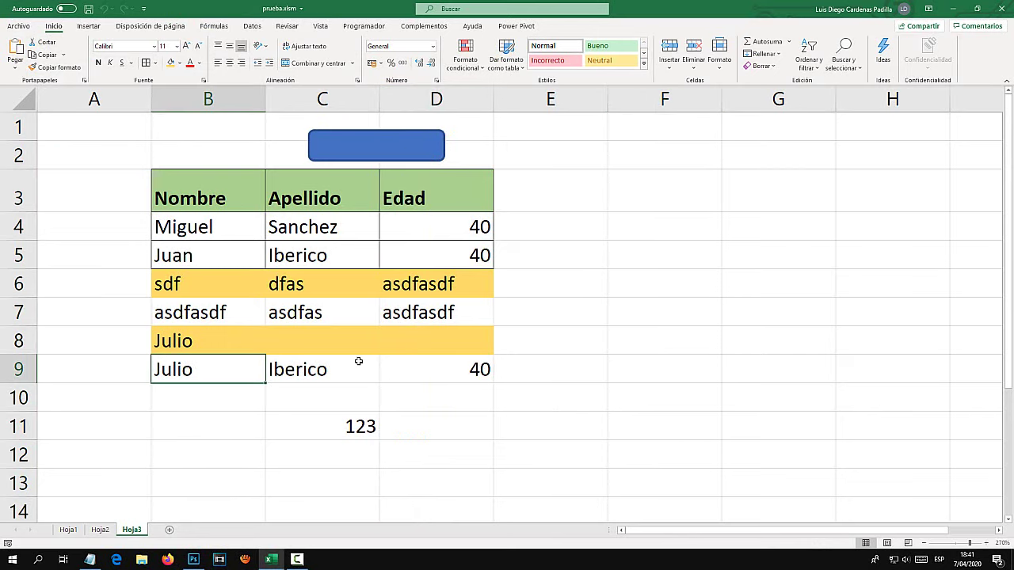
click(622, 321)
click(404, 154)
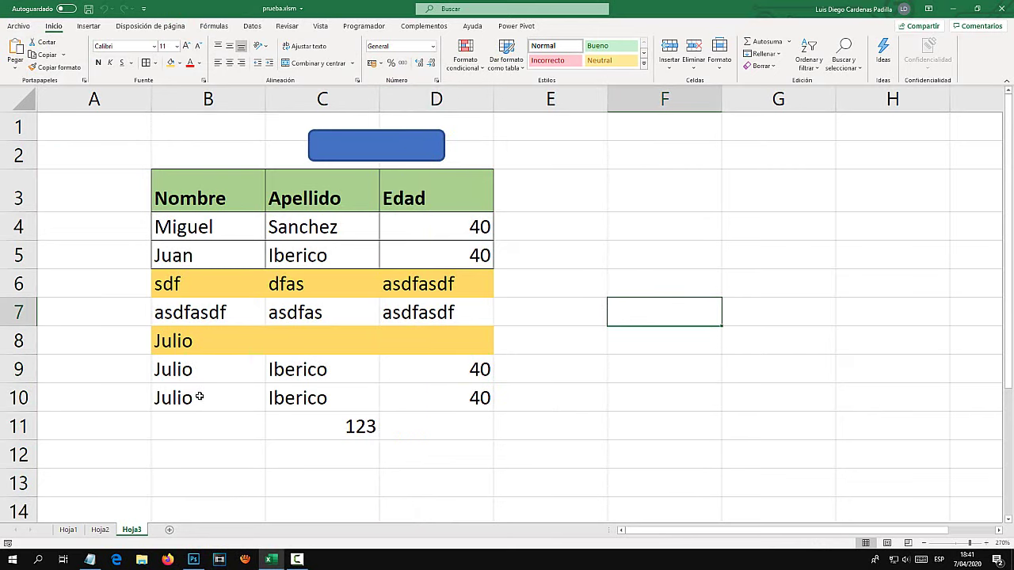
drag(200, 397, 439, 397)
click(551, 312)
Step: Fill C11 orange-yellow and run the macro twice more to fill rows 11–12
click(346, 428)
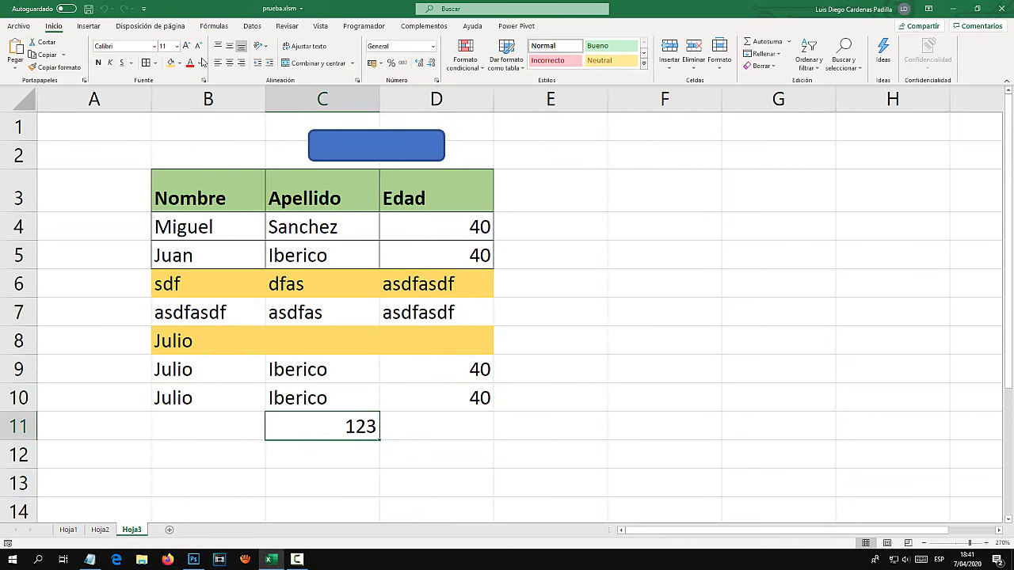
click(170, 62)
click(696, 299)
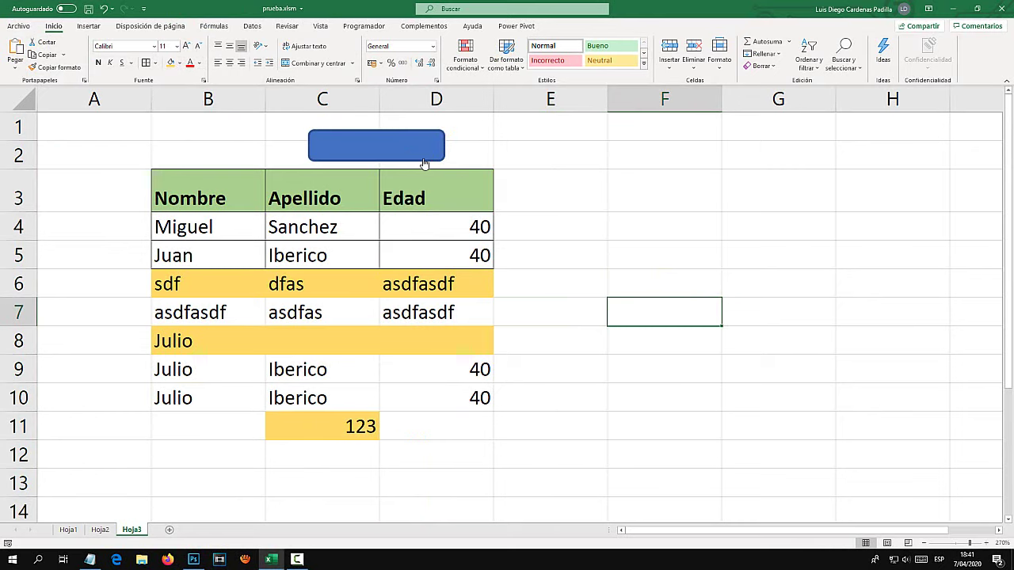
click(382, 156)
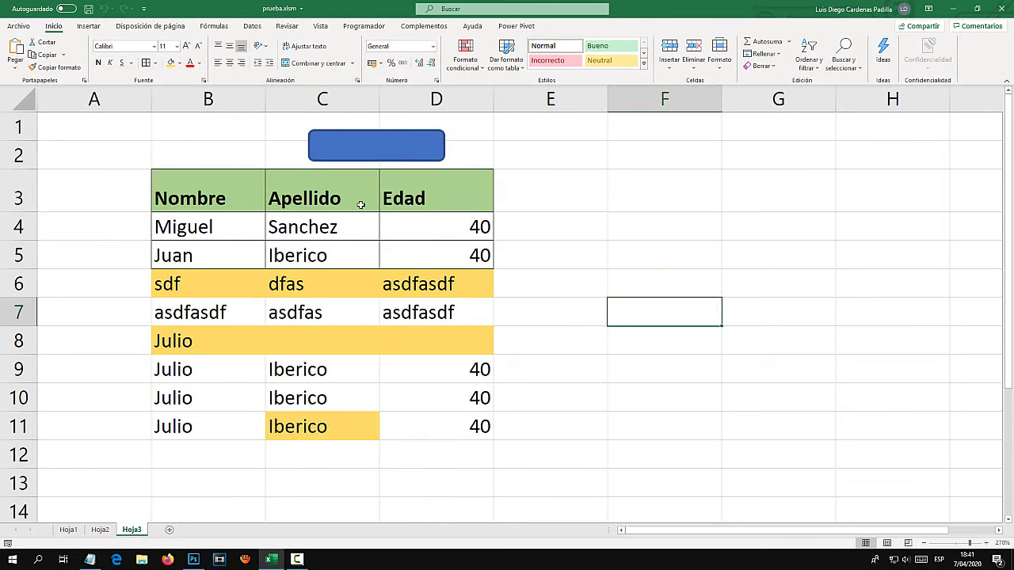
click(373, 159)
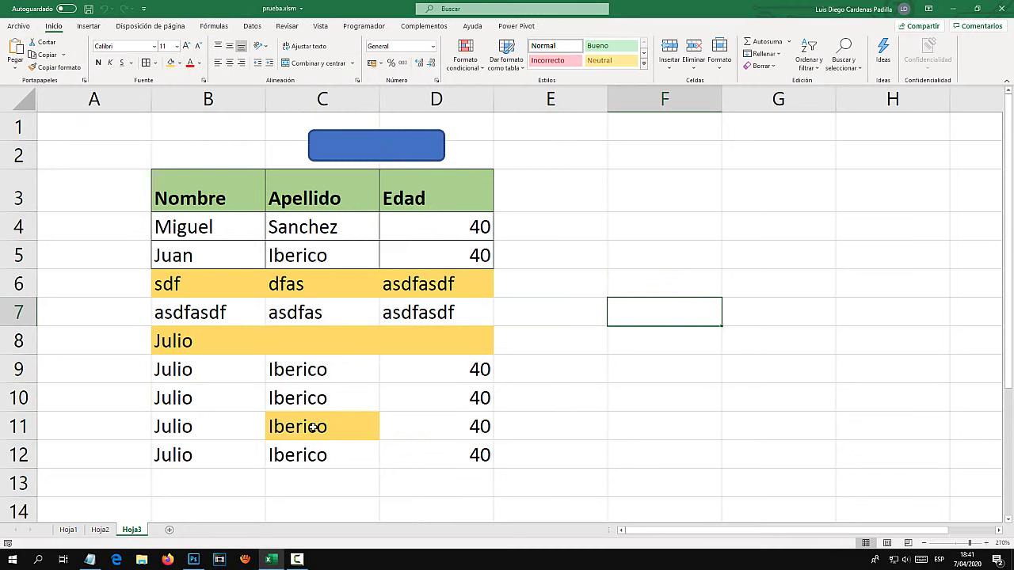
Step: Enter fggfh in C11 and clear the Julio/Iberico/40 cells in rows 12, 10 and 9
click(314, 427)
text(fggf)
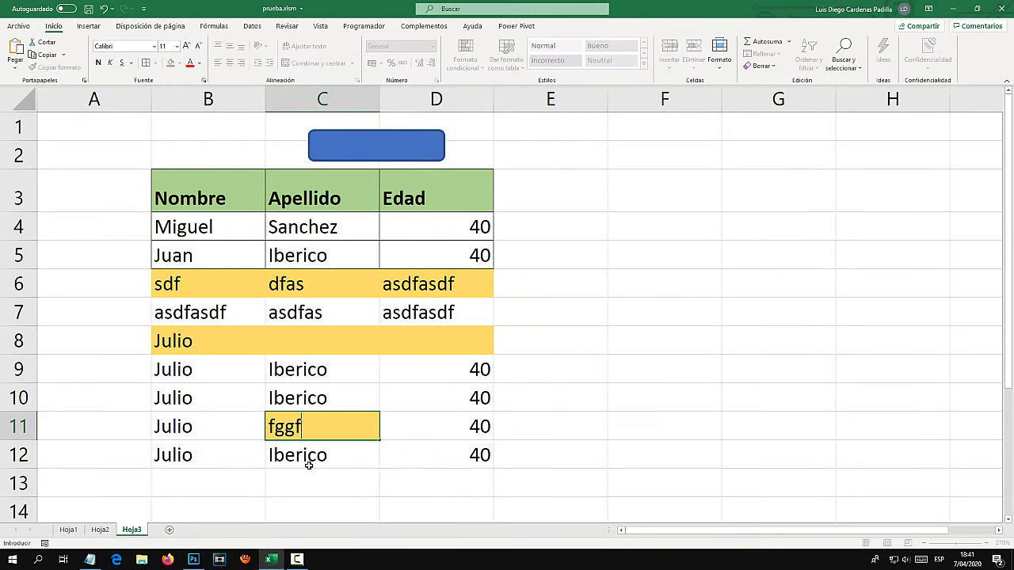
text(h)
click(308, 470)
drag(226, 452, 407, 459)
key(Delete)
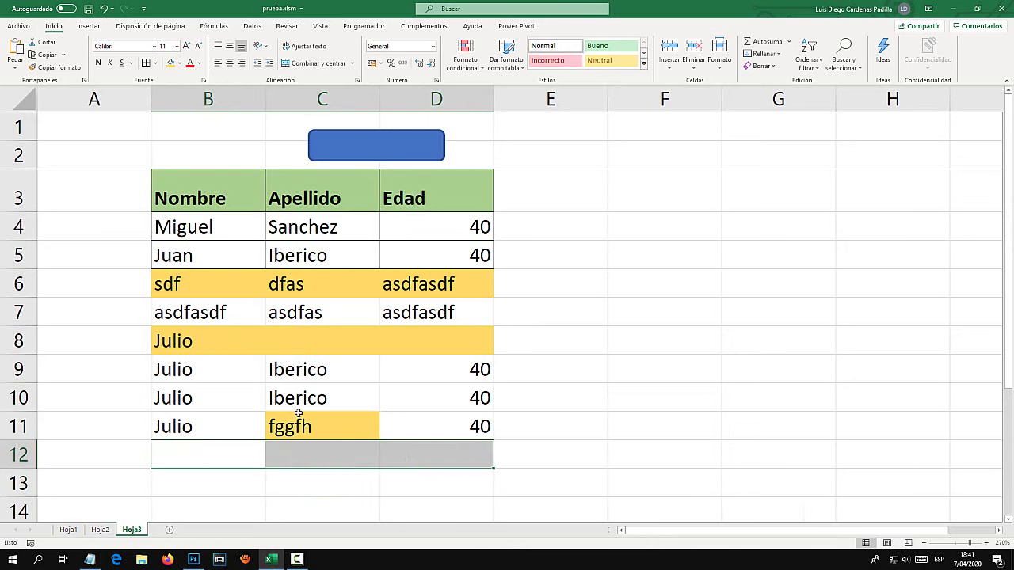
drag(181, 392, 443, 396)
key(Delete)
drag(204, 379, 459, 372)
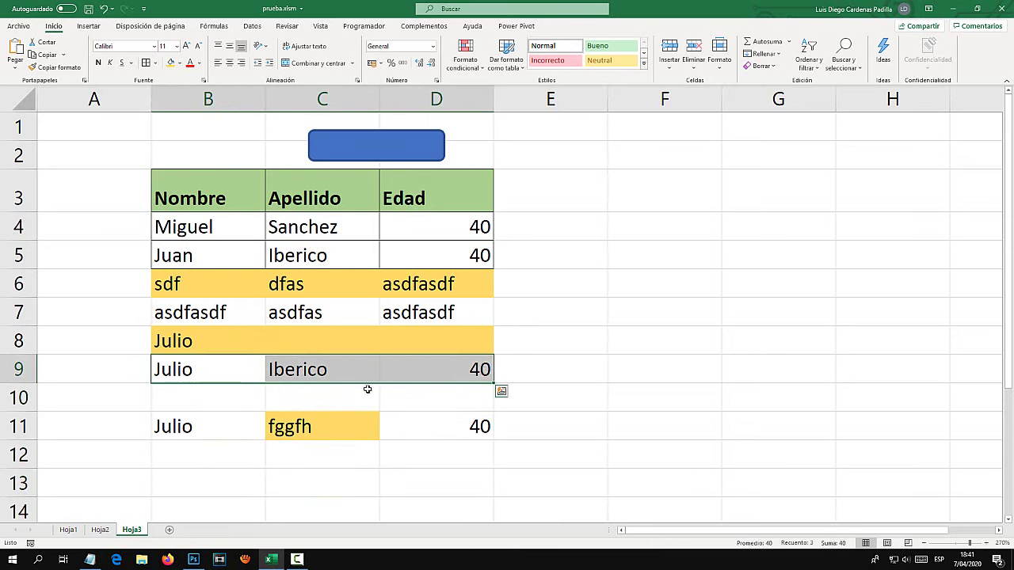
key(Delete)
Step: Clear B11 and D11, then open Hoja3's code with Ver código
right_click(135, 532)
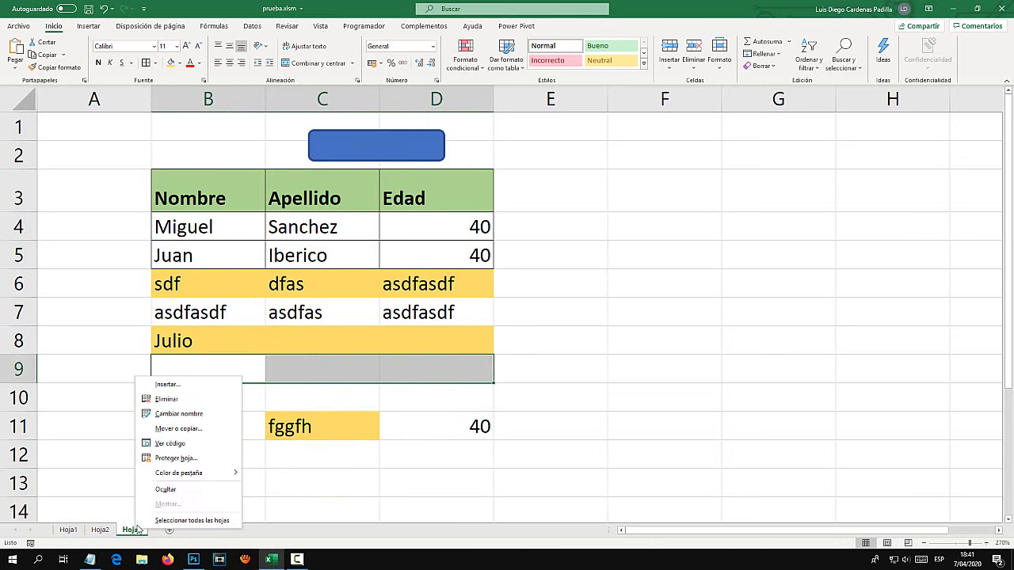
click(212, 431)
key(Delete)
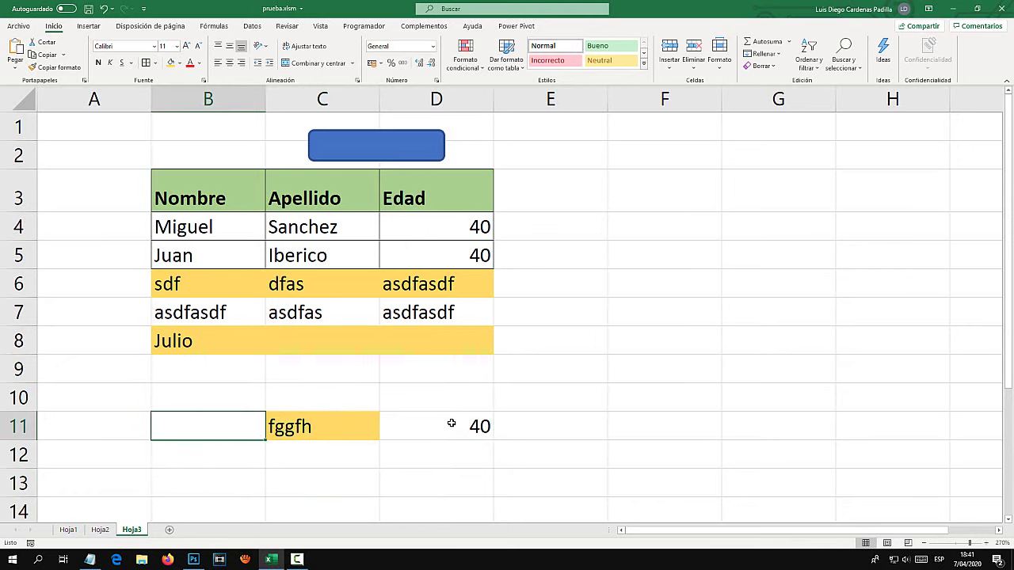
click(451, 423)
key(Delete)
click(349, 427)
right_click(139, 532)
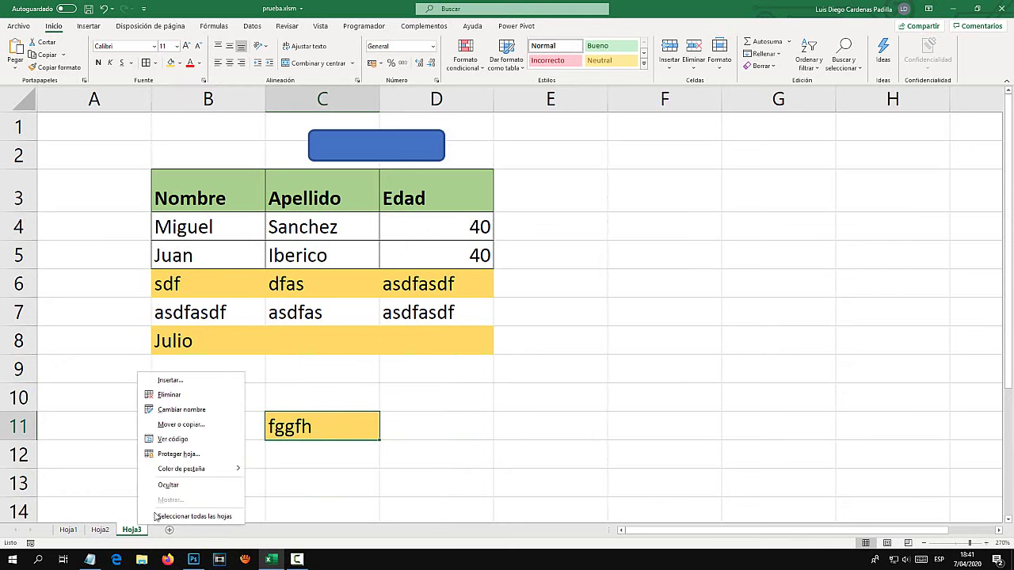
click(162, 436)
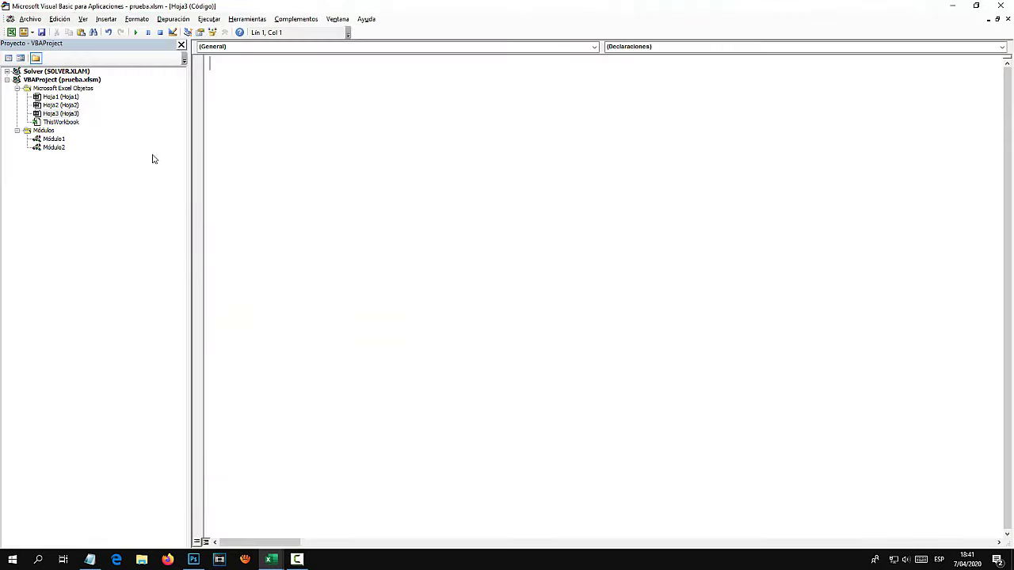
Step: In Módulo2, copy the commented Range("A4").EntireRow.Insert line below the ultimo line
double_click(54, 147)
click(239, 120)
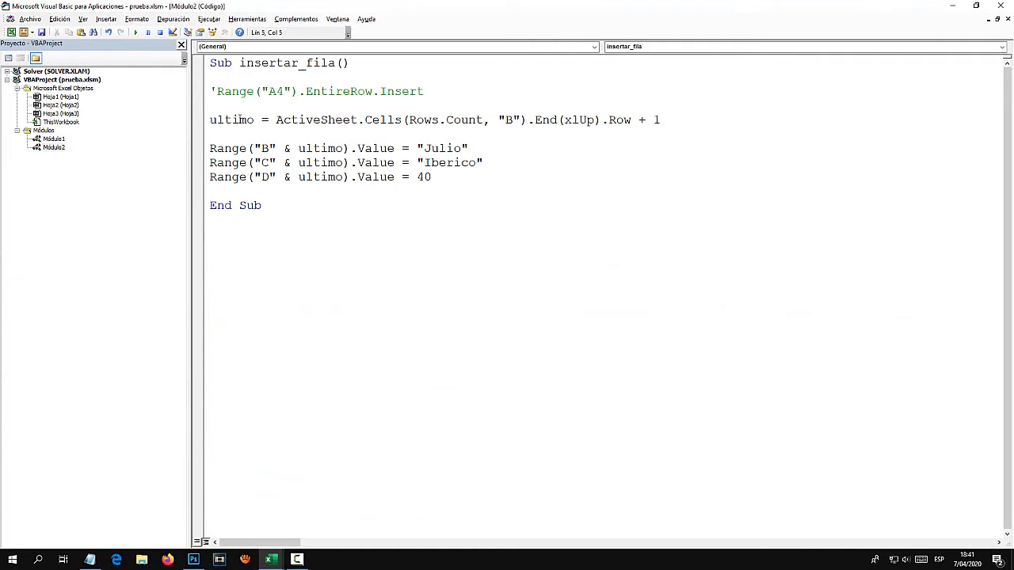
drag(424, 91, 404, 91)
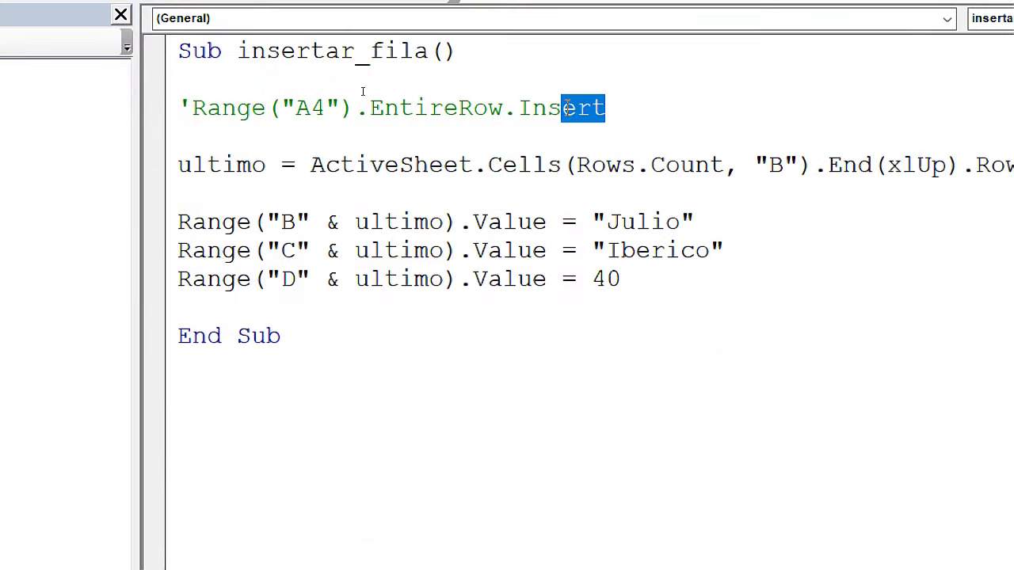
drag(567, 107, 198, 127)
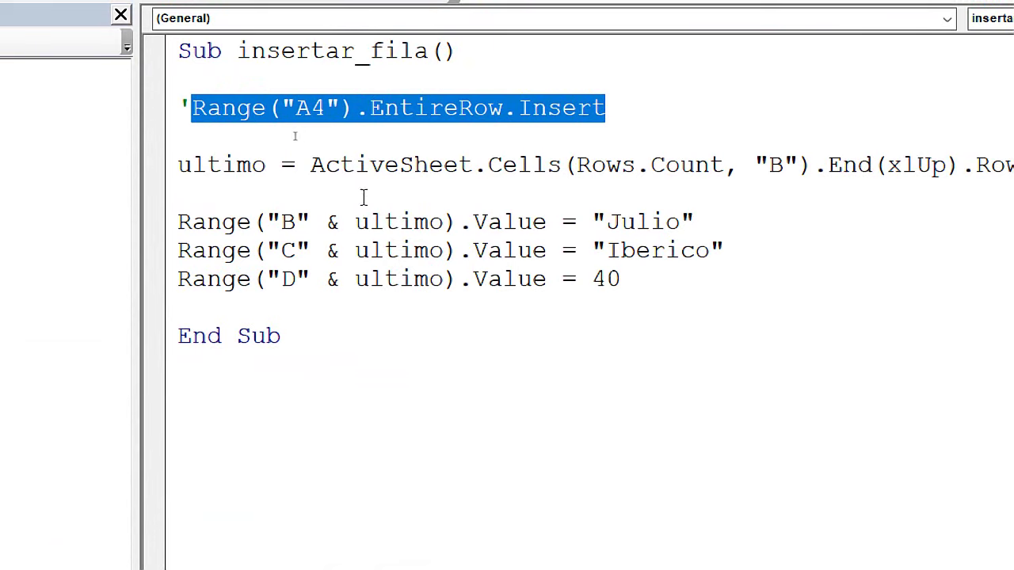
click(249, 193)
key(Return)
key(Return)
key(Return)
text(Range("A4").EntireRow.Insert)
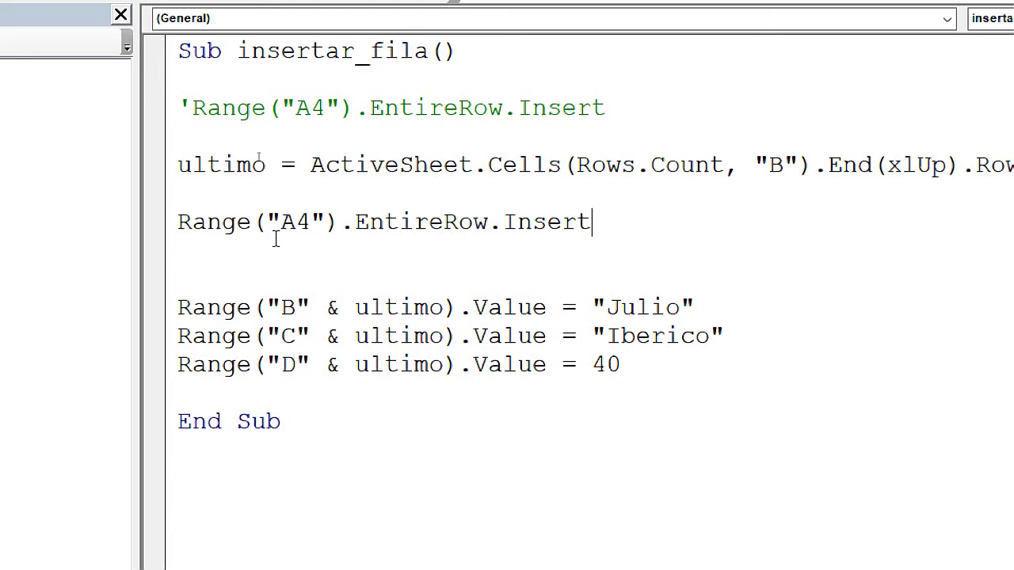
Step: Replace the 4 with & ultimo so the insert reads Range("A" & ultimo).EntireRow.Insert
drag(310, 224, 299, 226)
key(Delete)
drag(445, 307, 315, 316)
key(ctrl+c)
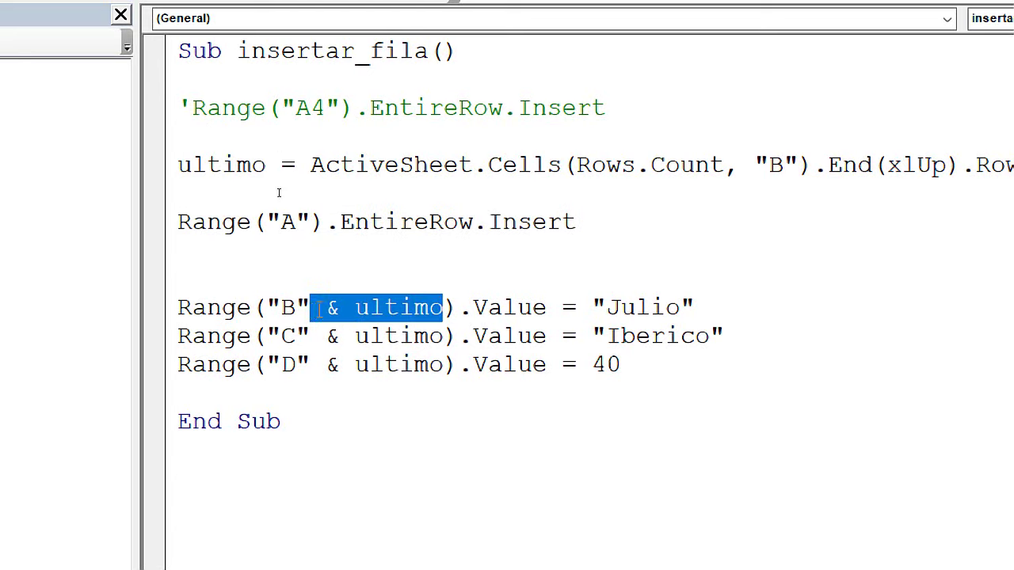
click(313, 222)
key(ctrl+v)
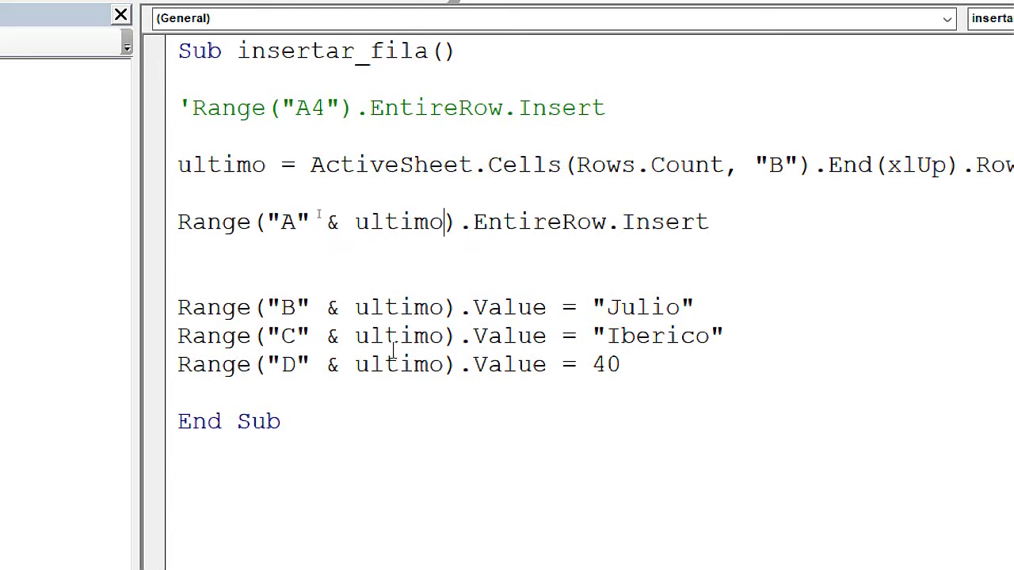
double_click(290, 222)
click(404, 222)
drag(444, 222, 317, 223)
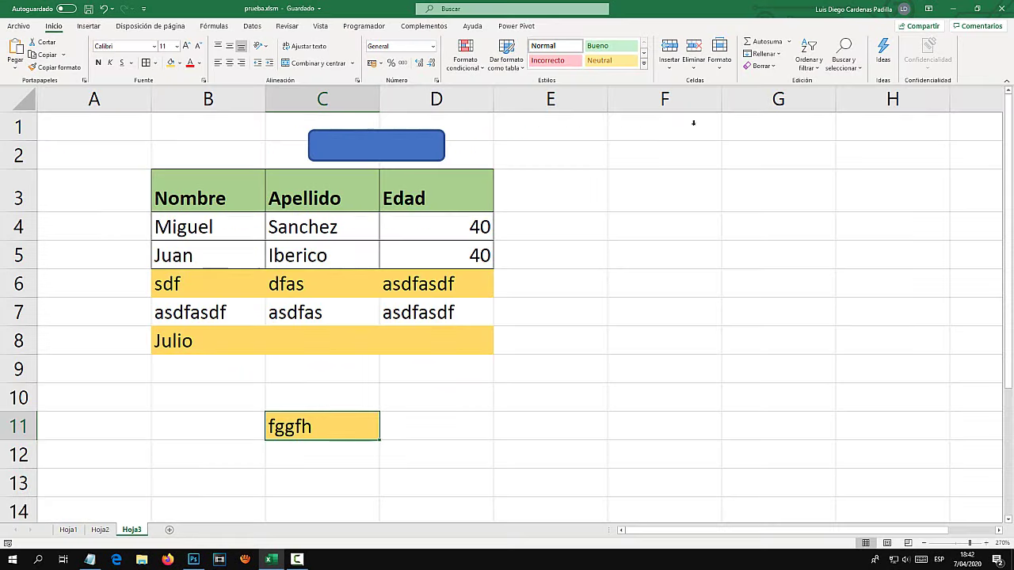
Step: Enter 100 in cell C11 and centre it
click(953, 6)
text(100)
key(Return)
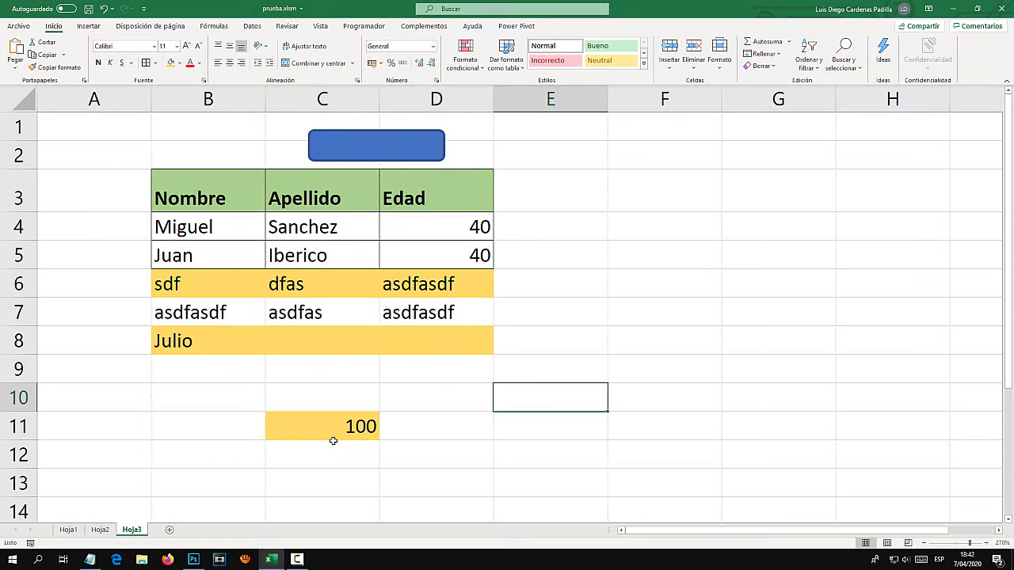
click(229, 63)
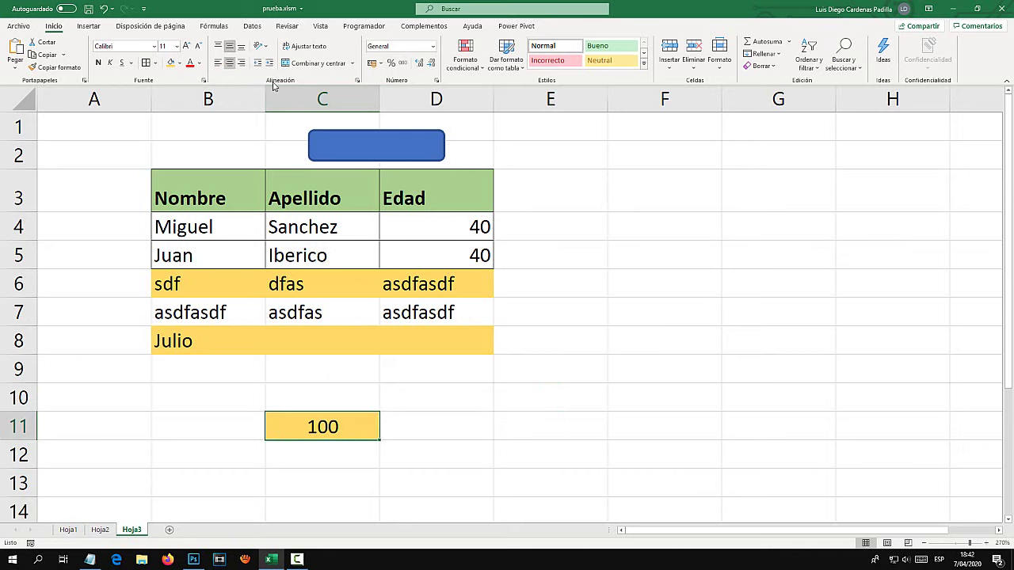
Step: Run the blue-button macro four times, adding Julio/Iberico/40 rows after the table
click(554, 155)
key(Down)
key(Down)
key(Down)
click(407, 154)
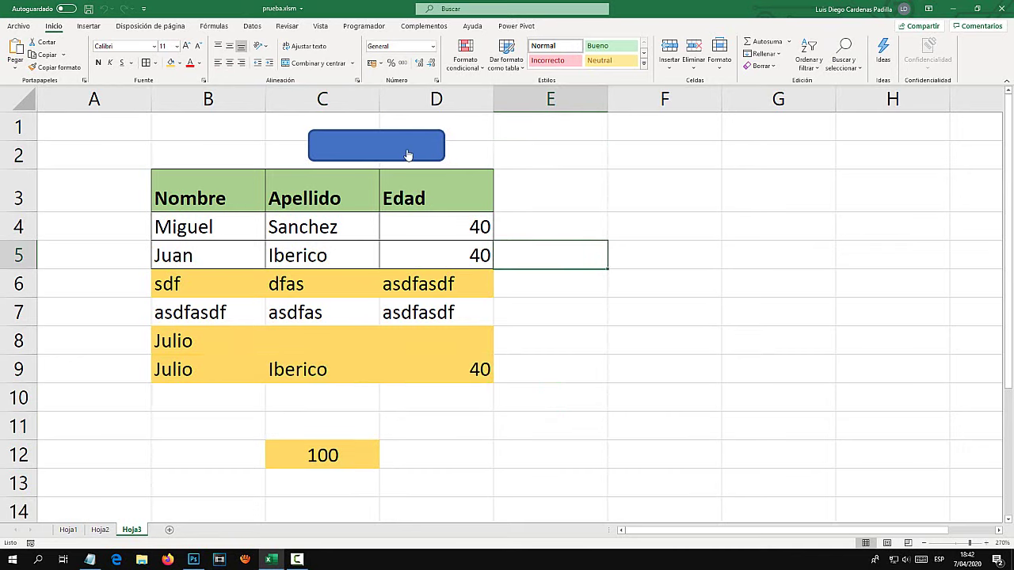
click(407, 154)
click(375, 152)
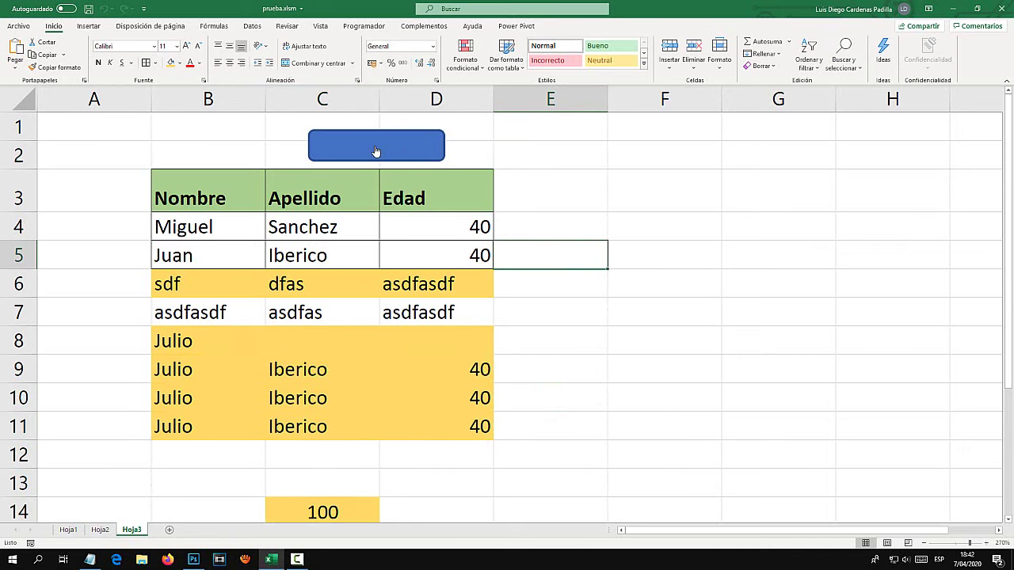
click(375, 152)
scroll(534, 255, down, 3)
scroll(332, 315, up, 1)
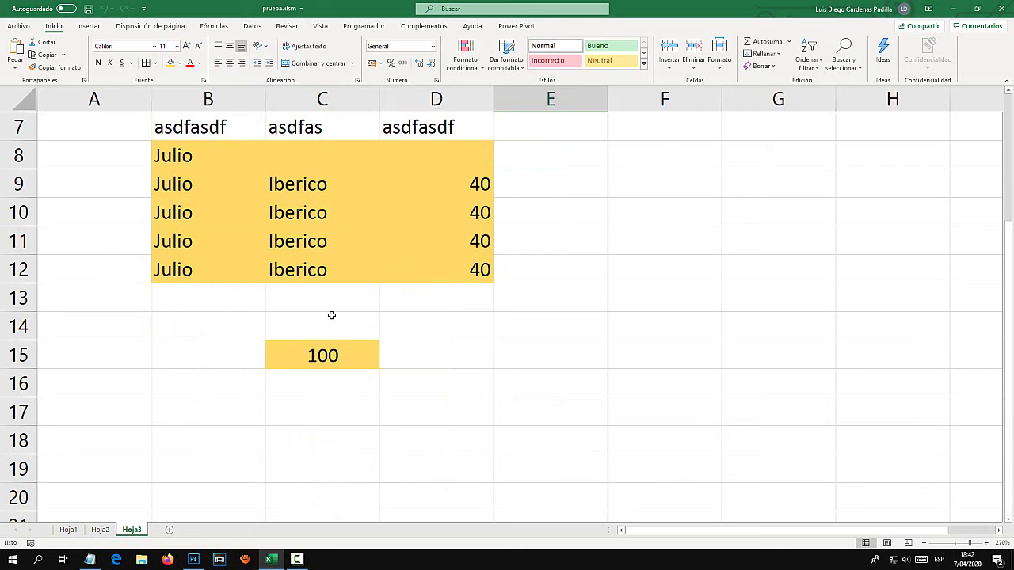
Step: Add three more Julio/Iberico/40 rows with the button, checking that 100 moves down
click(334, 361)
scroll(401, 341, up, 2)
click(380, 157)
scroll(388, 336, down, 2)
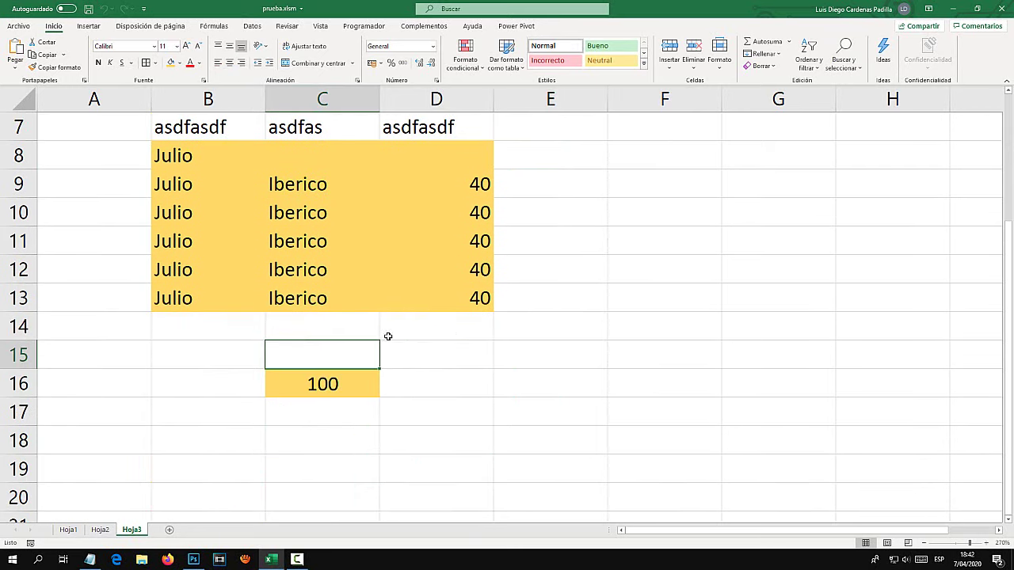
drag(196, 325, 446, 350)
scroll(538, 230, up, 2)
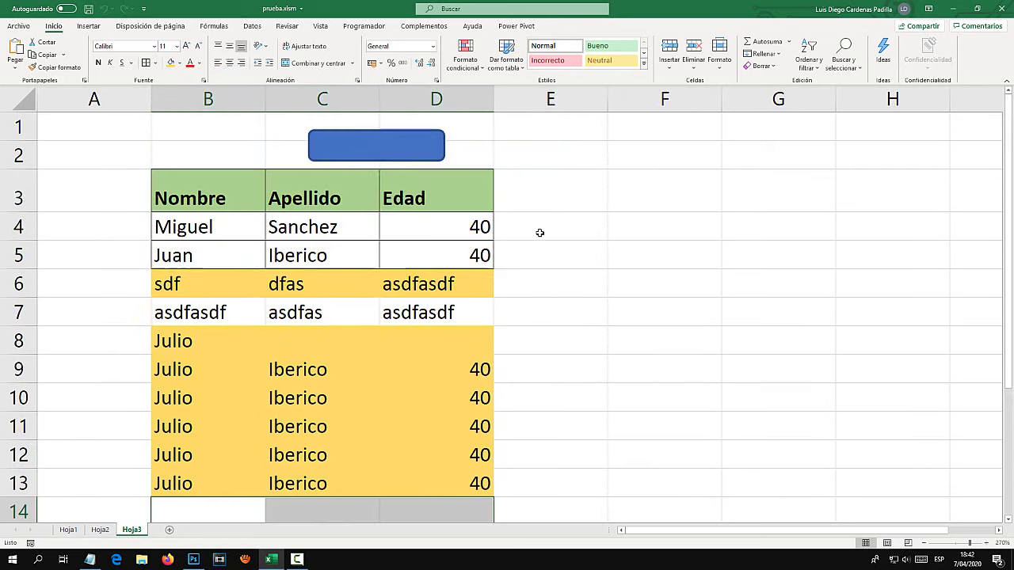
click(365, 156)
scroll(465, 299, down, 4)
drag(255, 194, 443, 215)
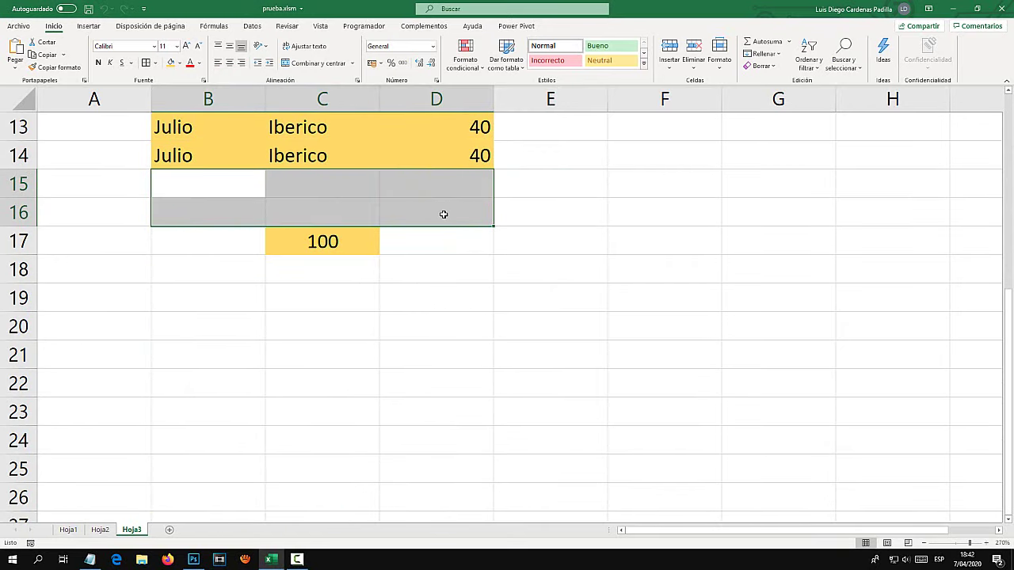
scroll(444, 238, up, 3)
scroll(396, 198, up, 1)
click(375, 152)
Step: Open Hoja3's empty code window in the VBA editor via Ver código
scroll(441, 287, down, 5)
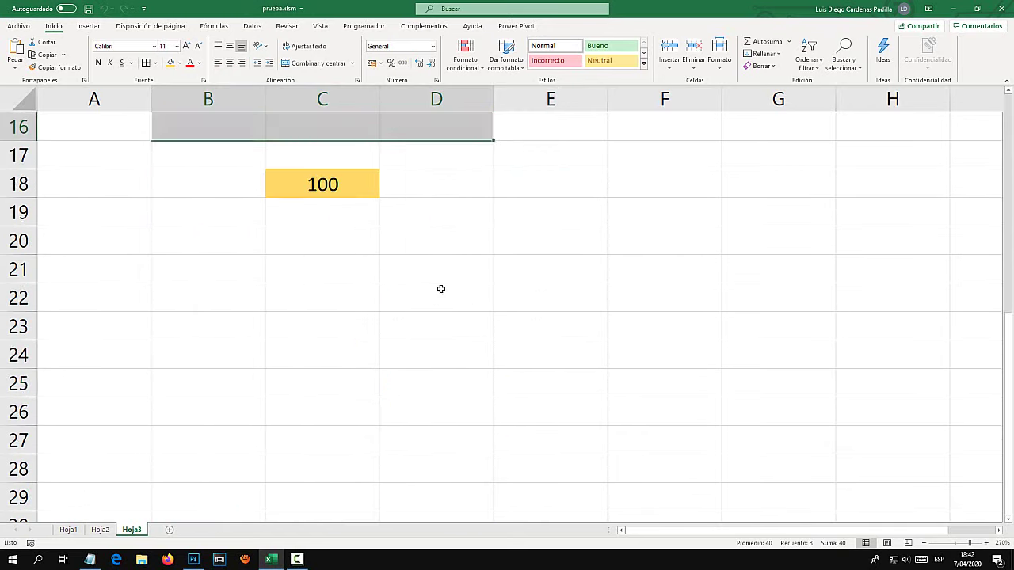
scroll(441, 288, up, 3)
right_click(139, 529)
click(174, 444)
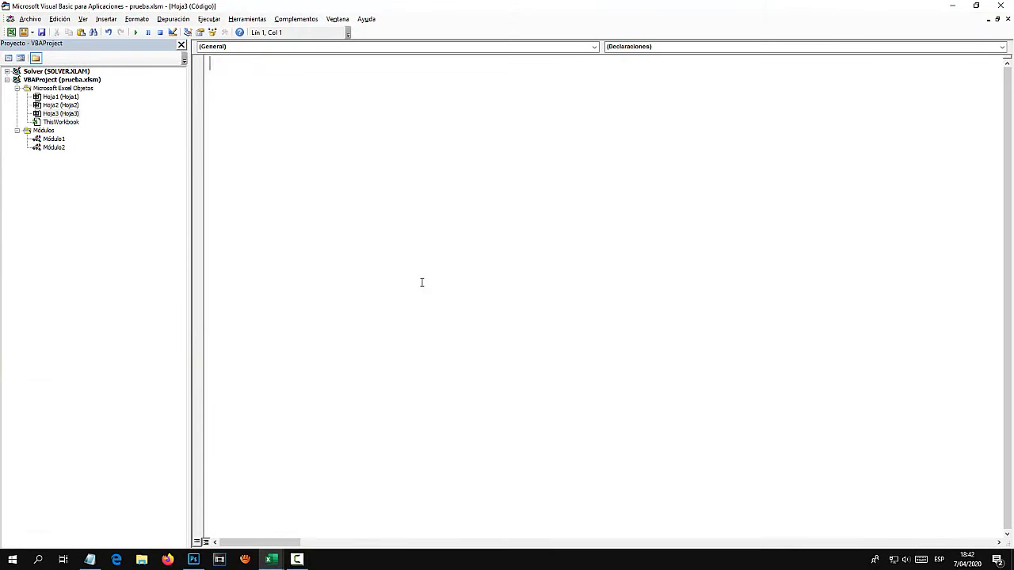
Step: Show Módulo2's insertar_fila macro code from the Project Explorer
double_click(54, 147)
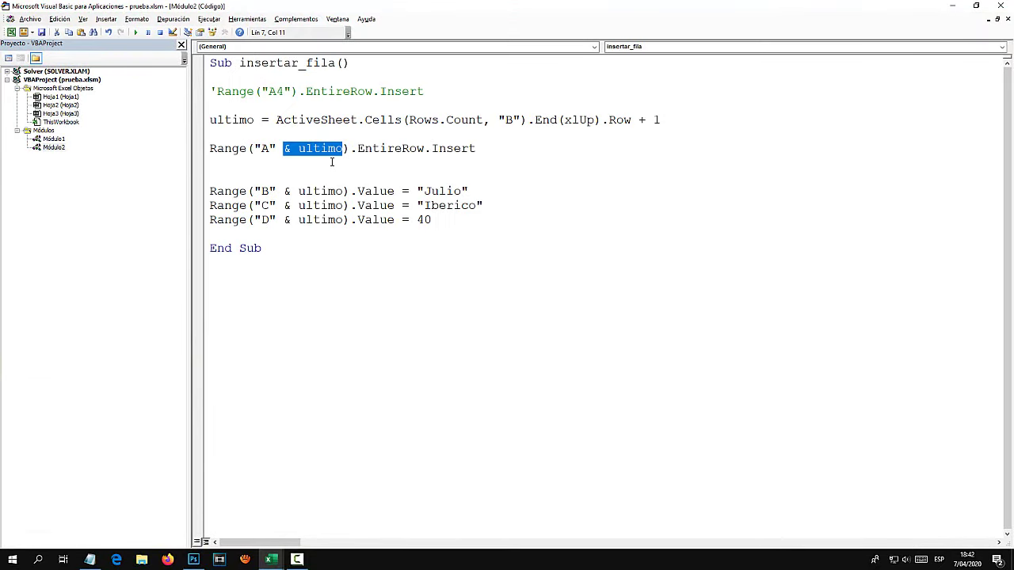